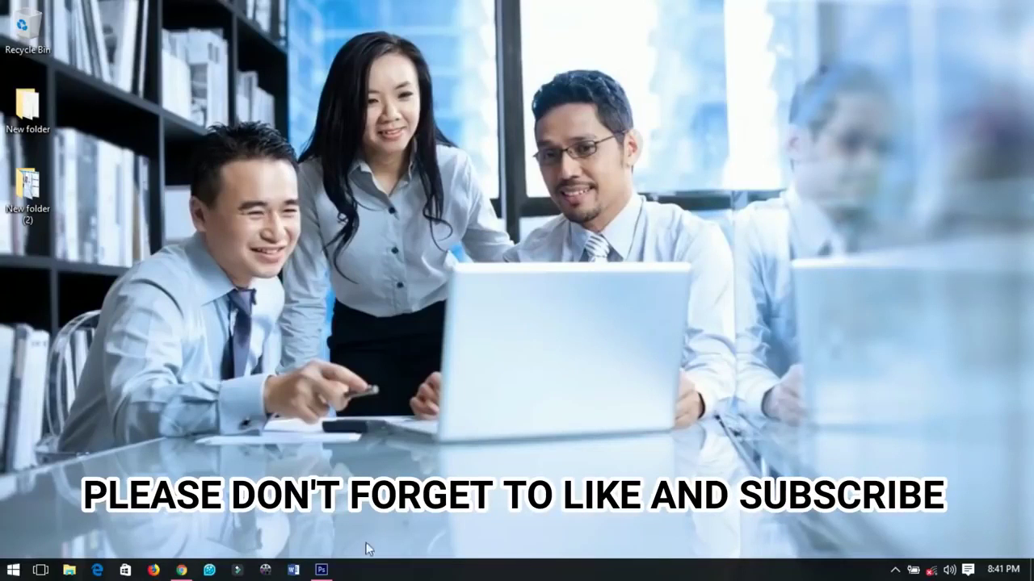
Step: Switch to Photoshop and create a new document with the International Paper preset at A3 size
left_click(322, 570)
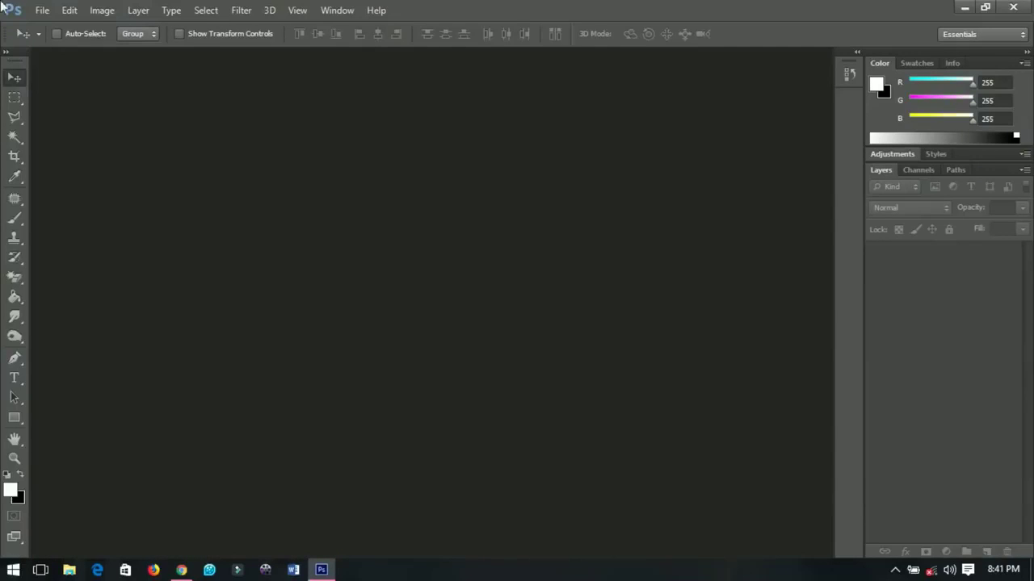
left_click(42, 10)
left_click(48, 26)
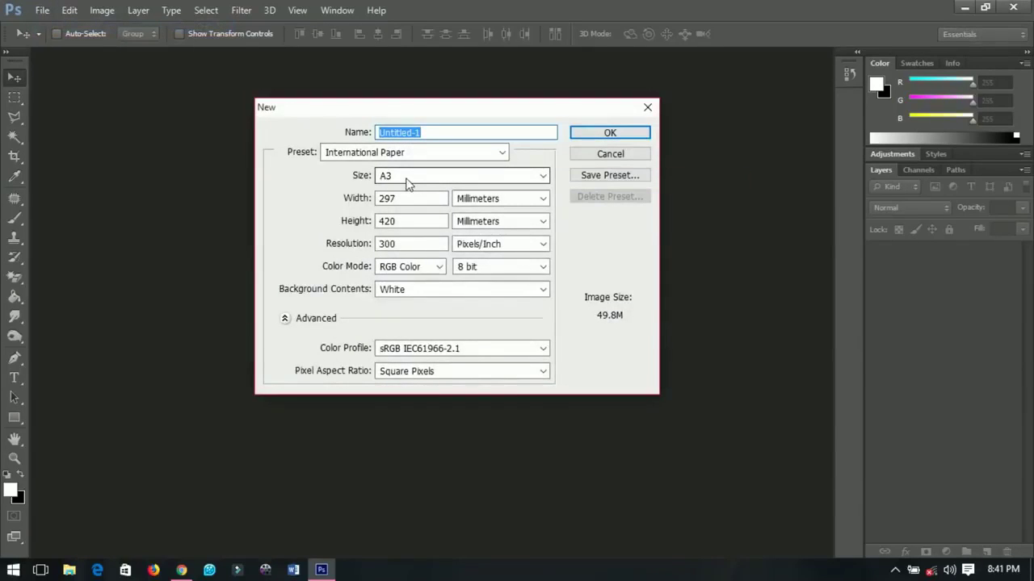
left_click(395, 155)
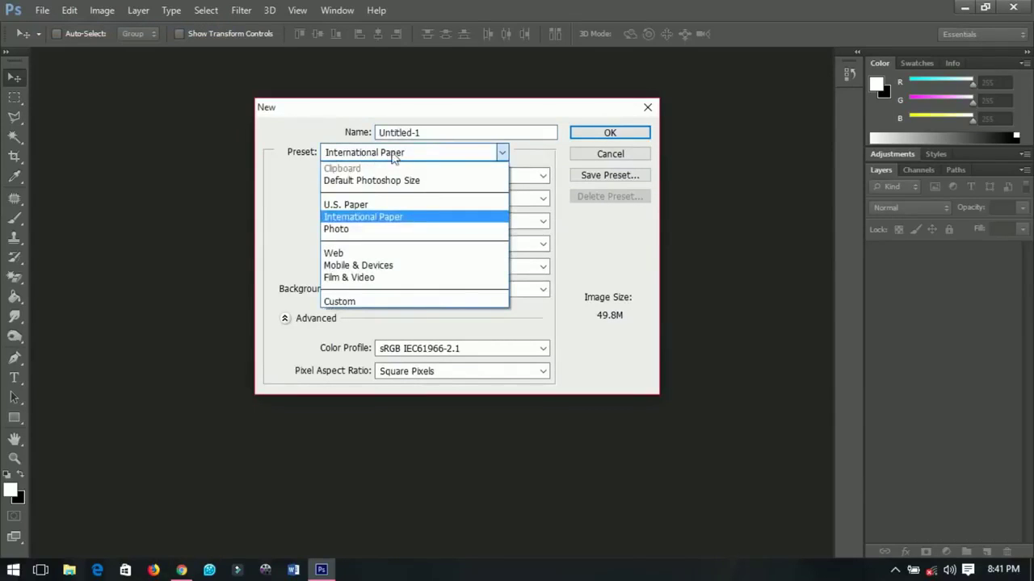
left_click(385, 217)
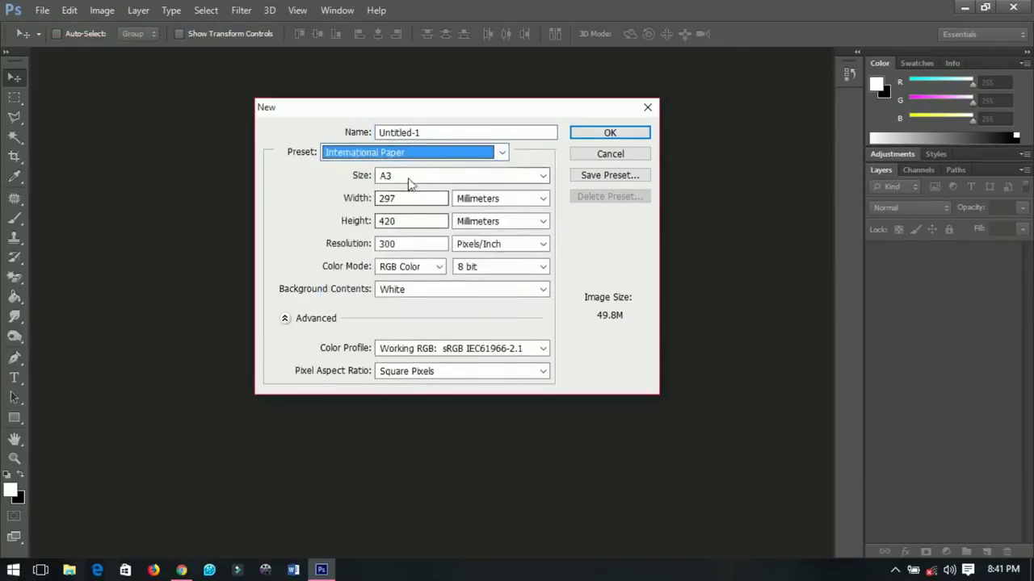
left_click(407, 175)
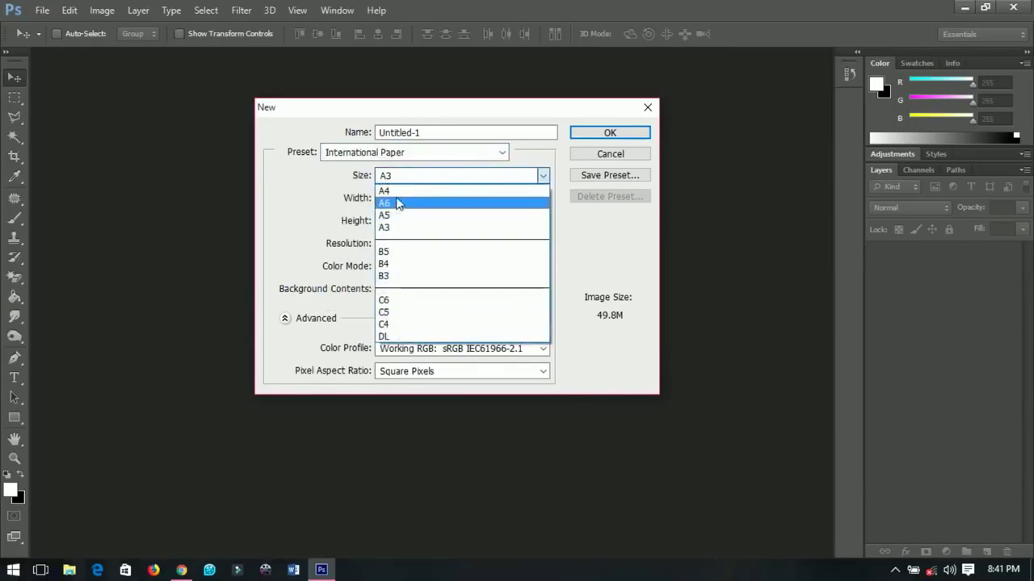
left_click(397, 228)
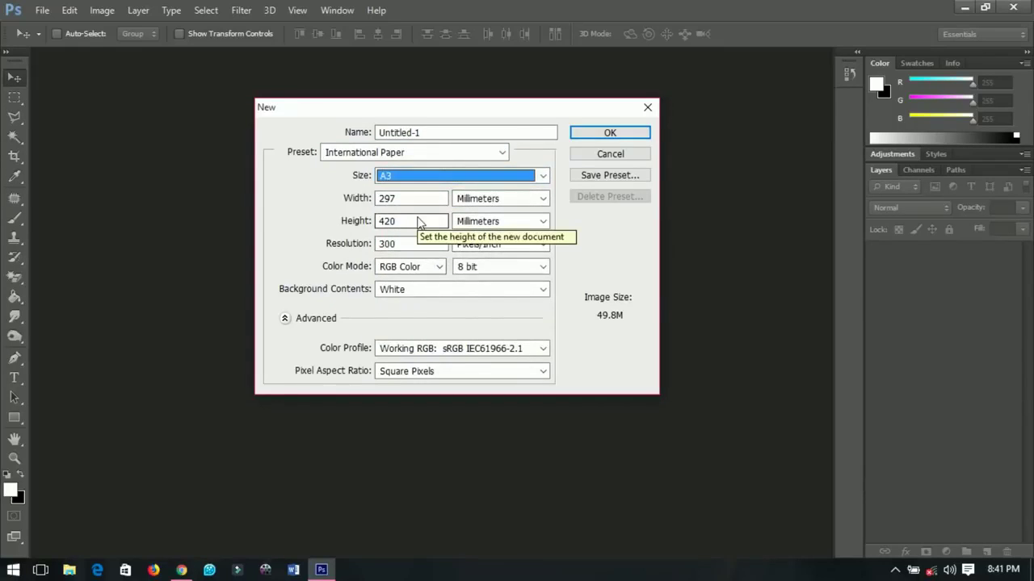
left_click(606, 133)
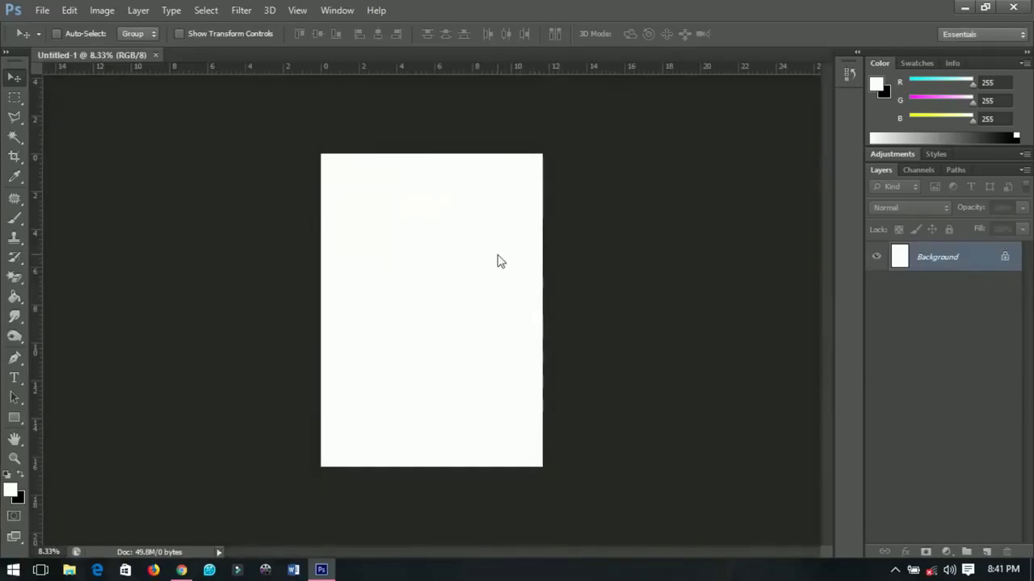
Step: Add a vertical guide at 5% of the page width
scroll(476, 251, "up", 1)
scroll(476, 255, "up", 1)
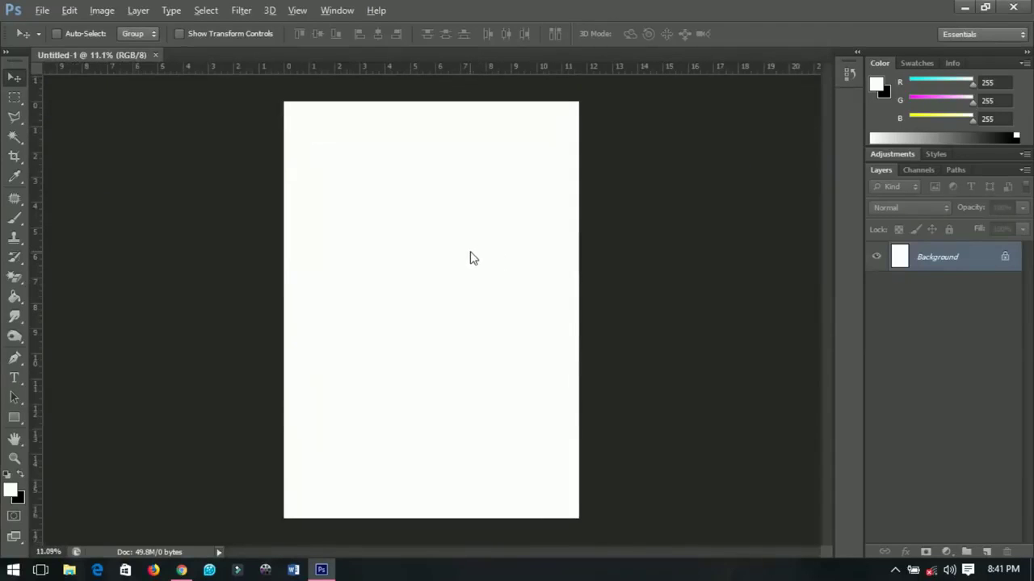
key("alt")
left_click(306, 16)
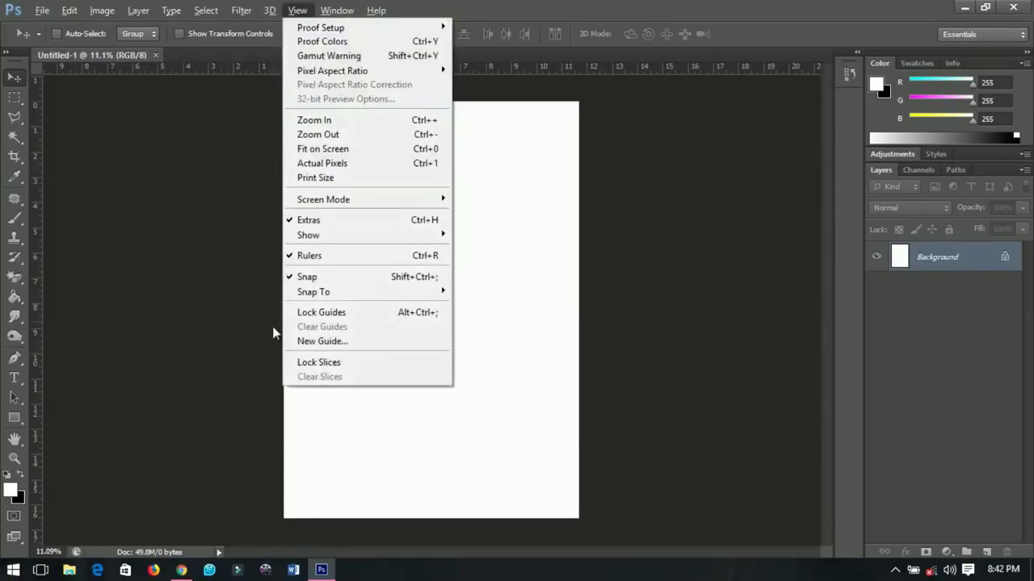
left_click(325, 348)
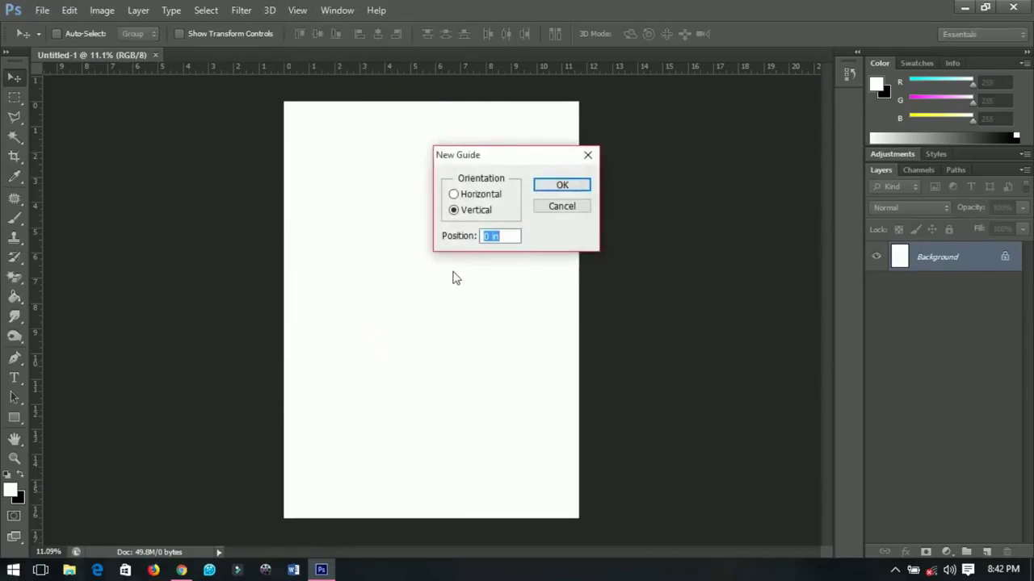
type("5")
left_click(574, 192)
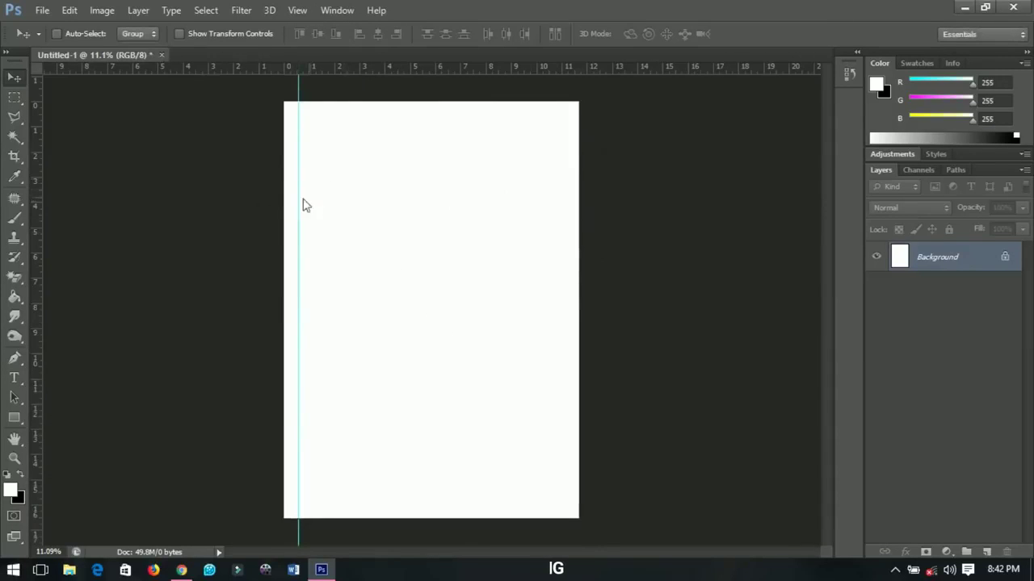
Step: Add a second vertical guide at 95% of the page width
left_click(296, 9)
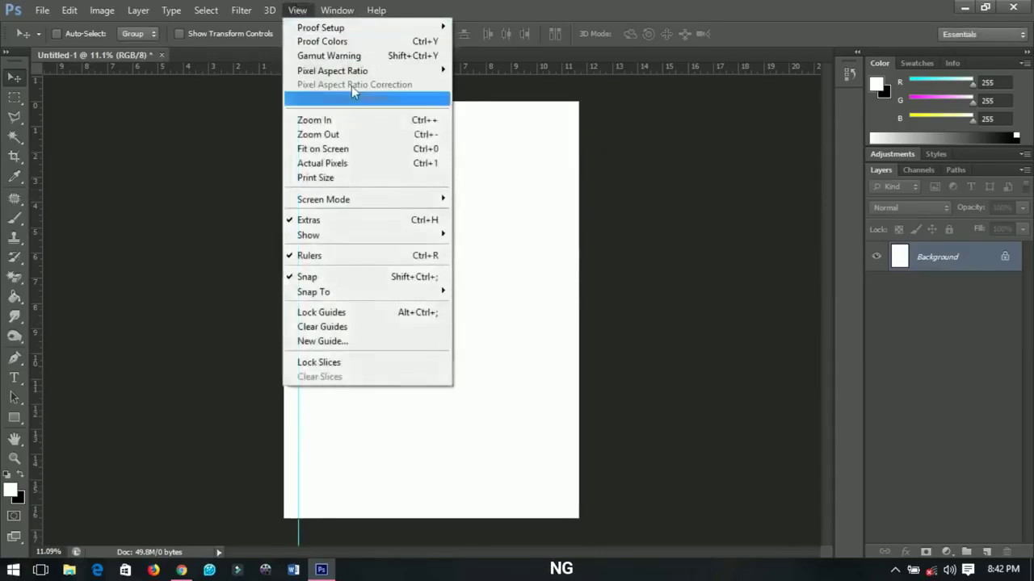
left_click(347, 349)
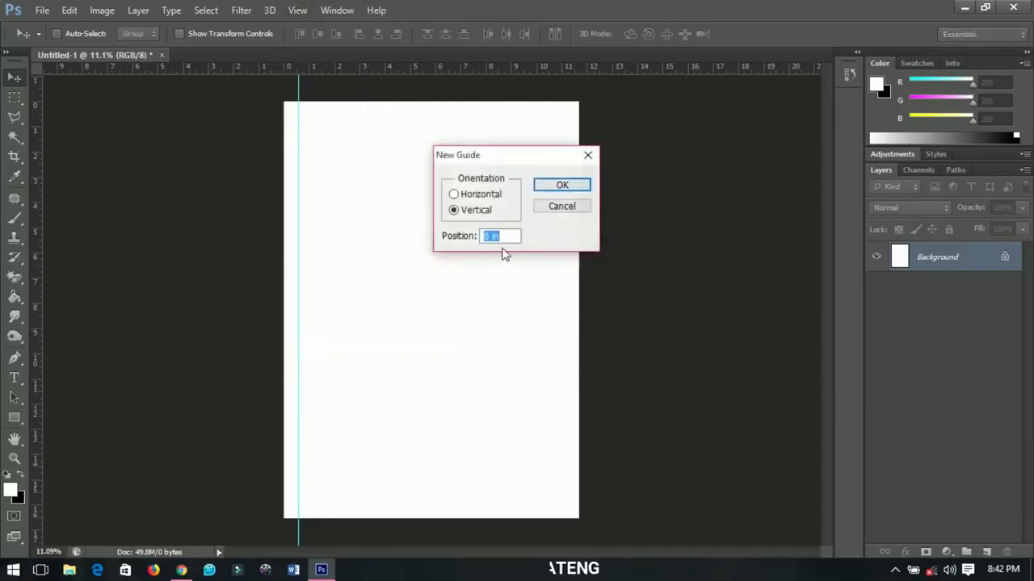
type("9")
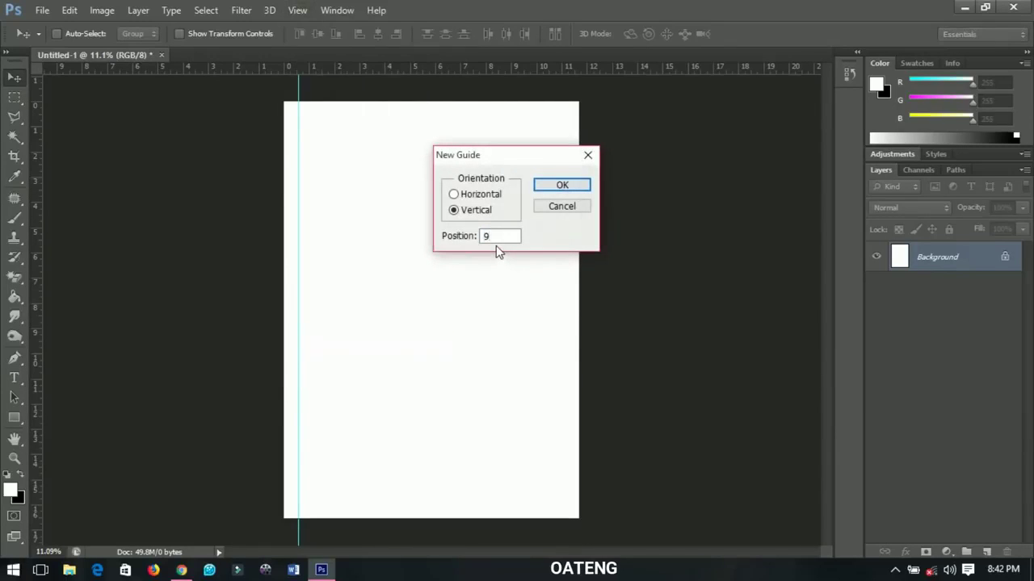
type("5%")
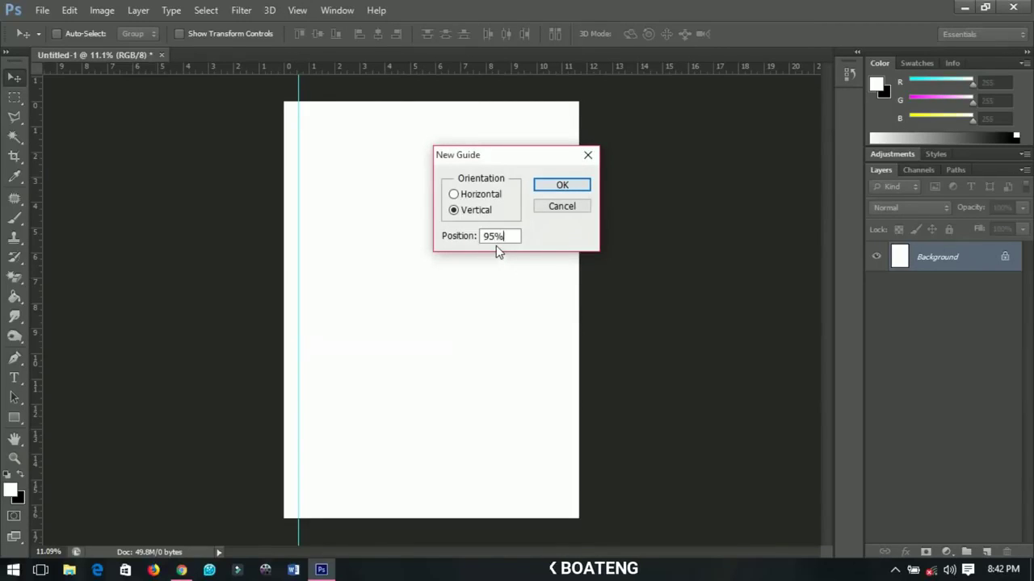
left_click(560, 185)
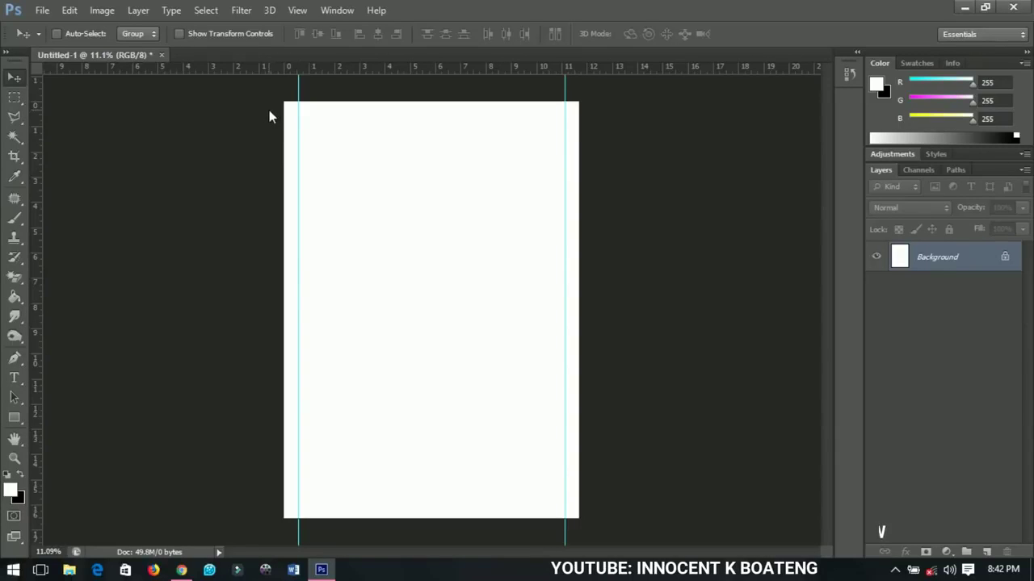
left_click(47, 9)
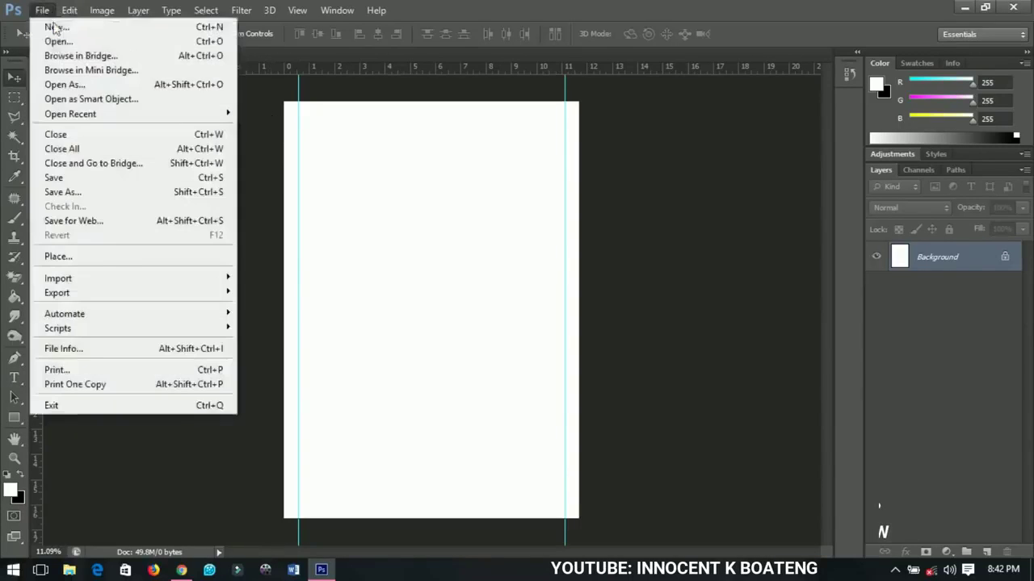
left_click(56, 41)
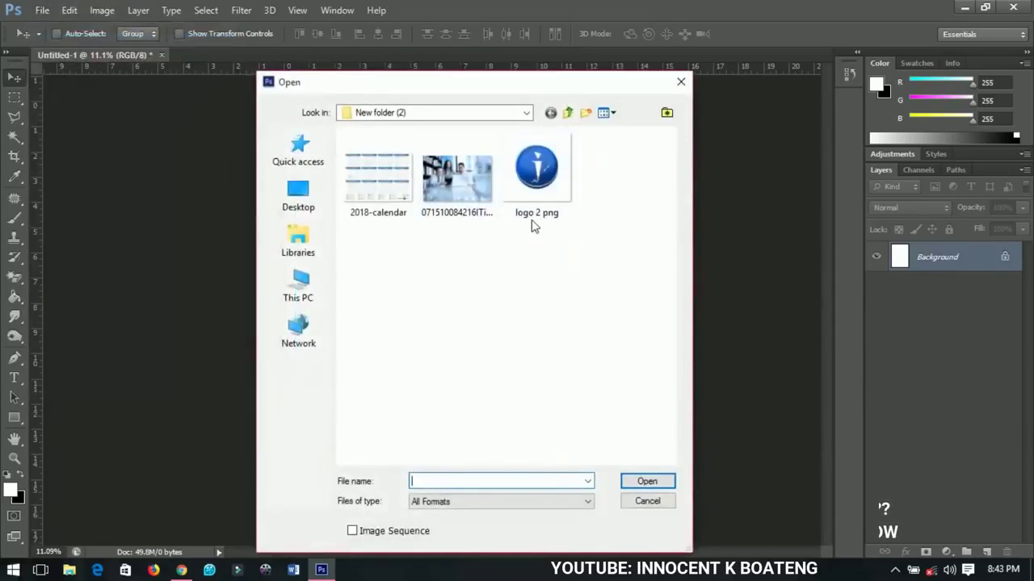
left_click(647, 501)
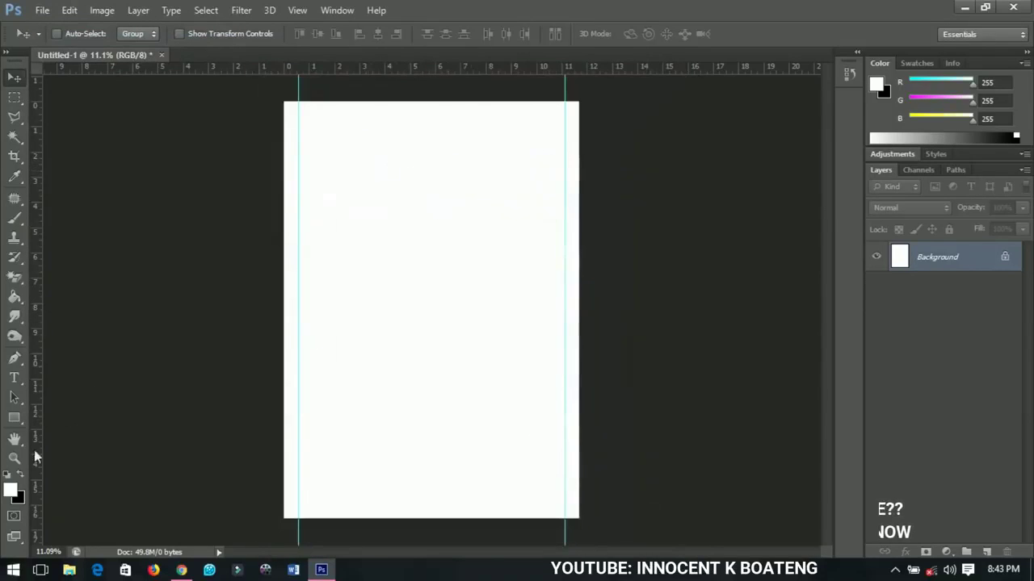
Step: Draw a rectangle about 3751 by 1019 px across the top of the page and fill it with blue 006cff
left_click_drag(20, 424, 63, 420)
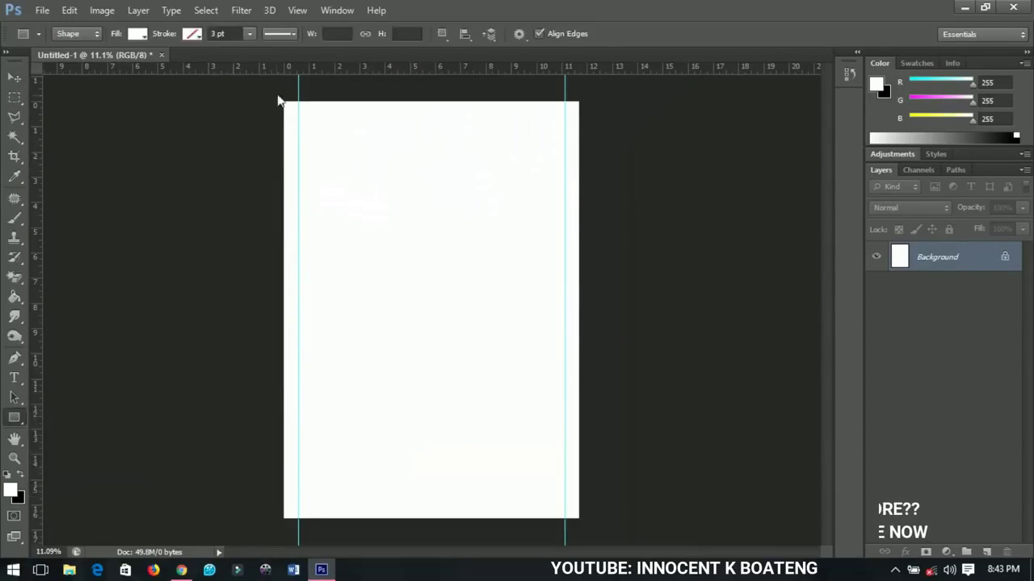
left_click_drag(269, 88, 587, 174)
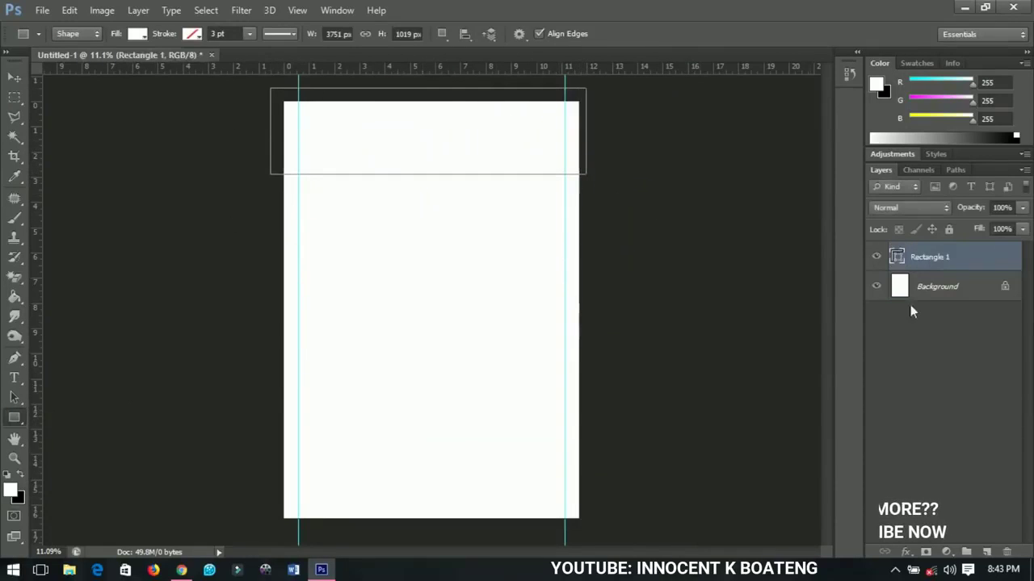
double_click(896, 257)
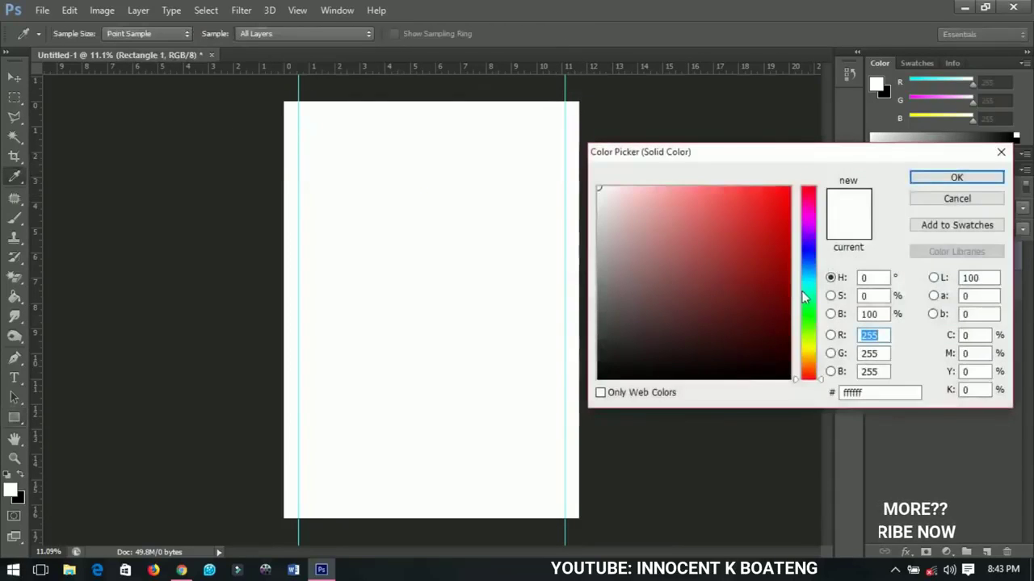
left_click(813, 267)
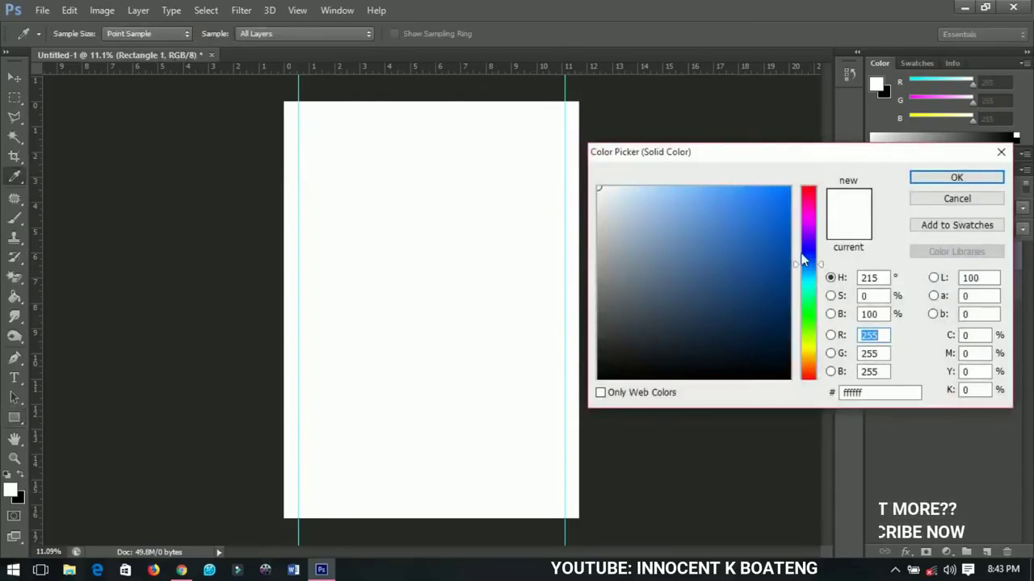
left_click_drag(676, 214, 813, 183)
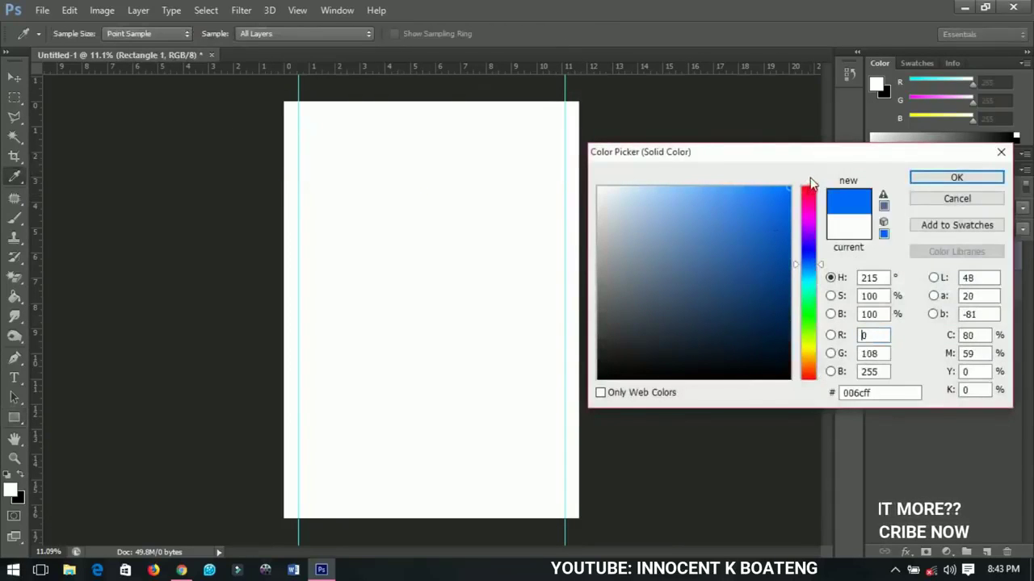
left_click(921, 178)
Step: Shift the blue rectangle slightly upward and warp the right part of its bottom edge up into a wave
left_click(13, 77)
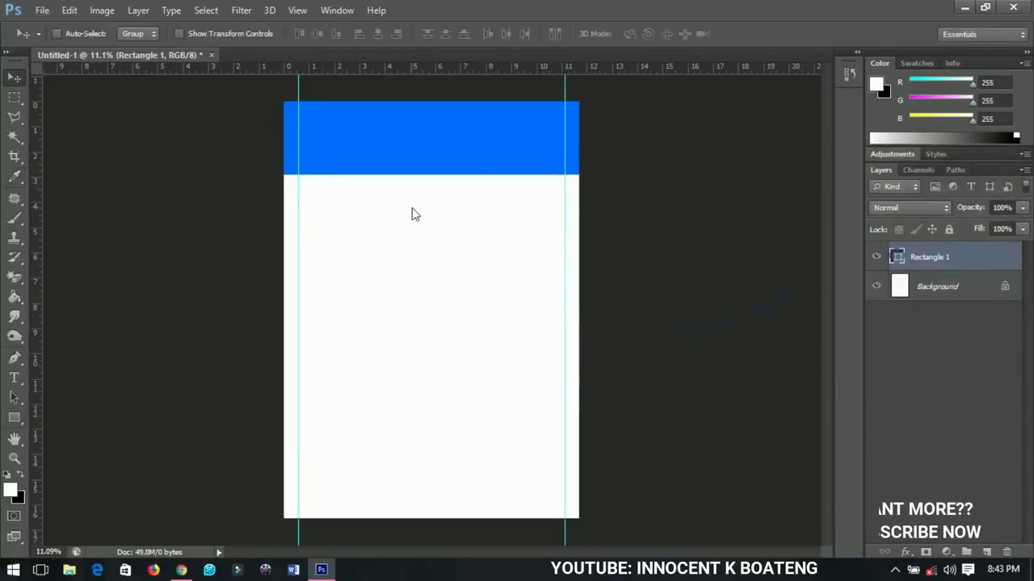
left_click_drag(413, 212, 412, 210)
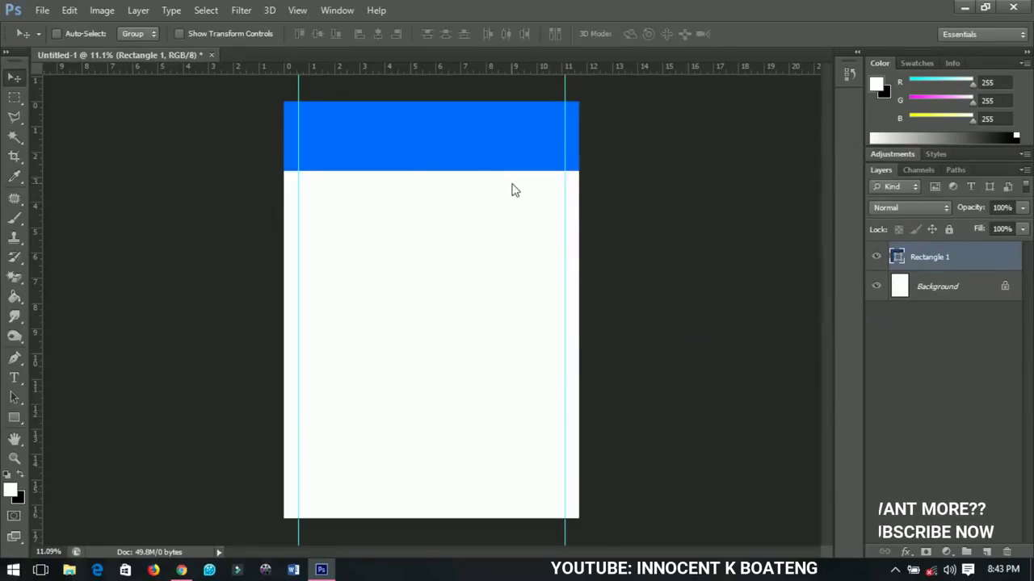
key("ctrl+t")
right_click(510, 158)
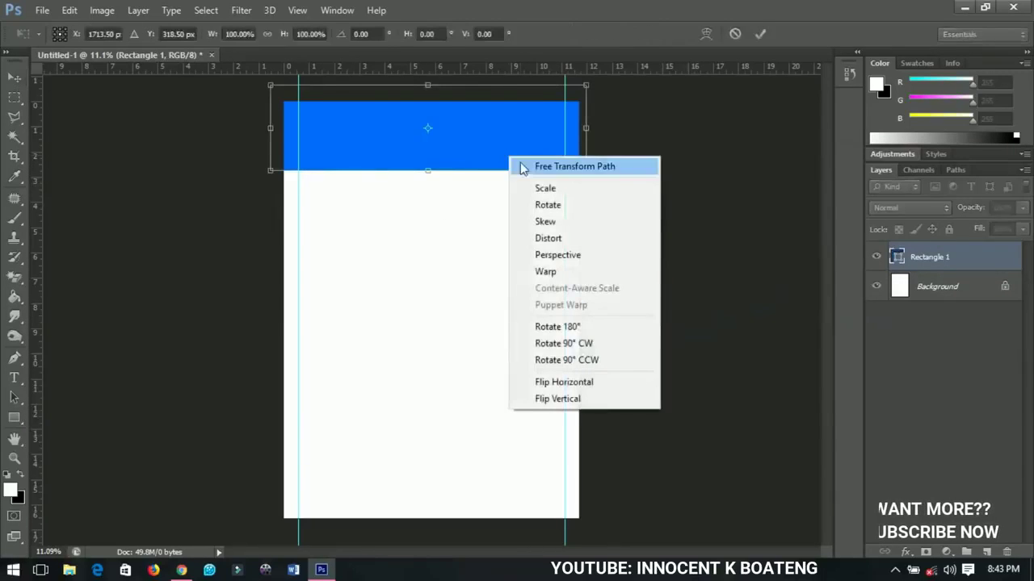
left_click(552, 272)
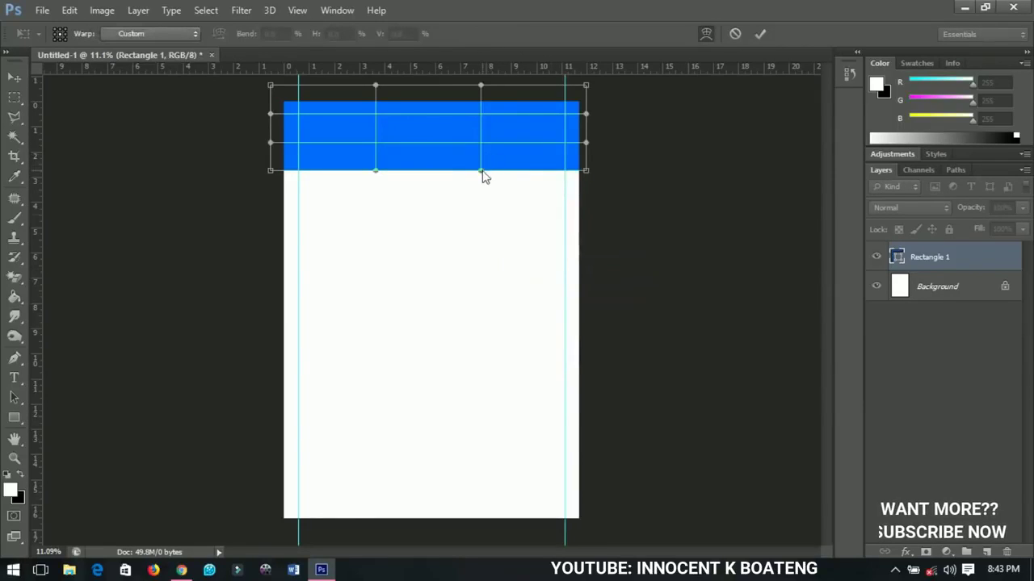
left_click_drag(483, 174, 483, 118)
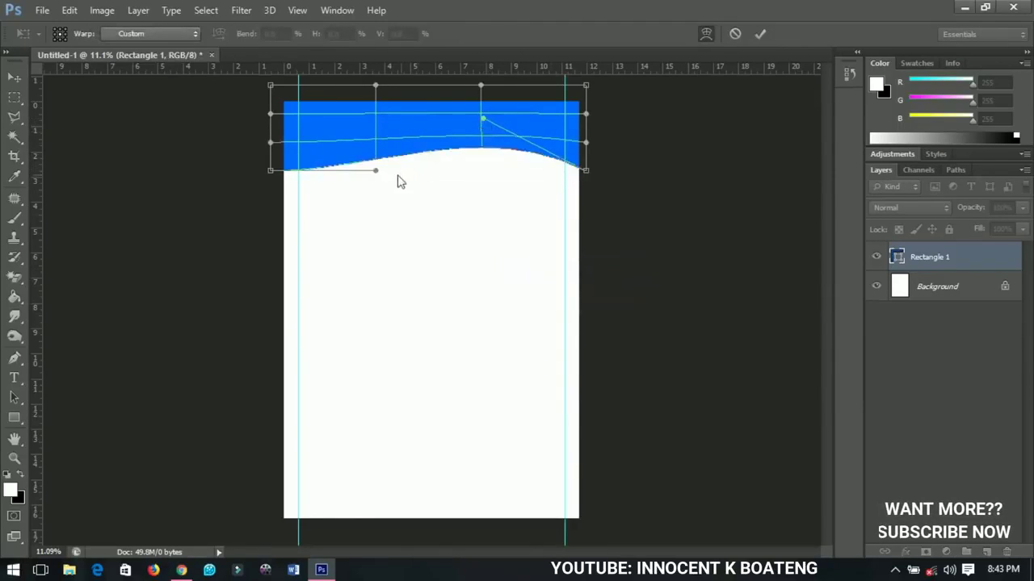
key("Return")
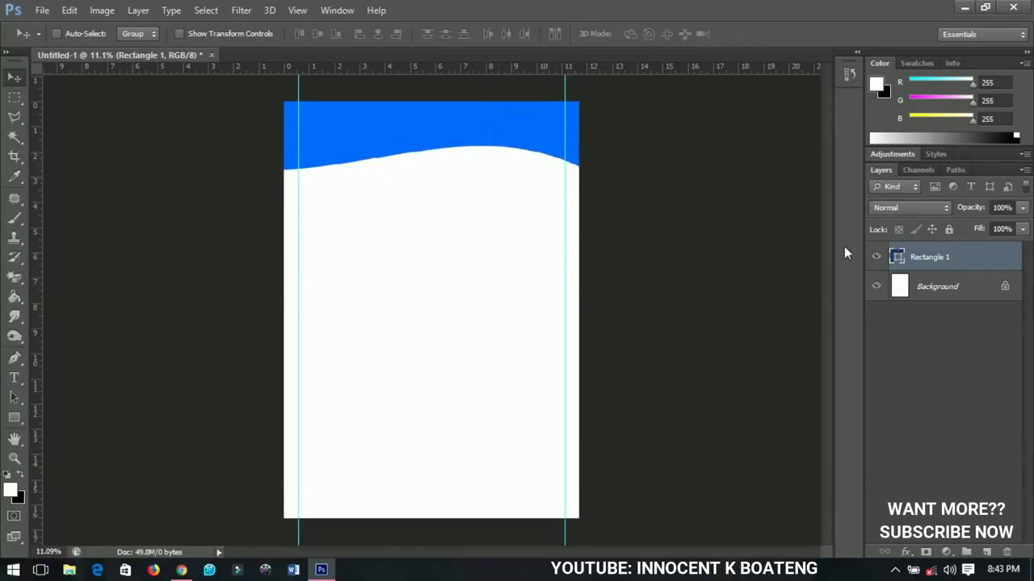
Step: Duplicate the blue wave shape, then recolor the original beneath it to cyan 00f0ff and offset it slightly downward as a band
key("ctrl+j")
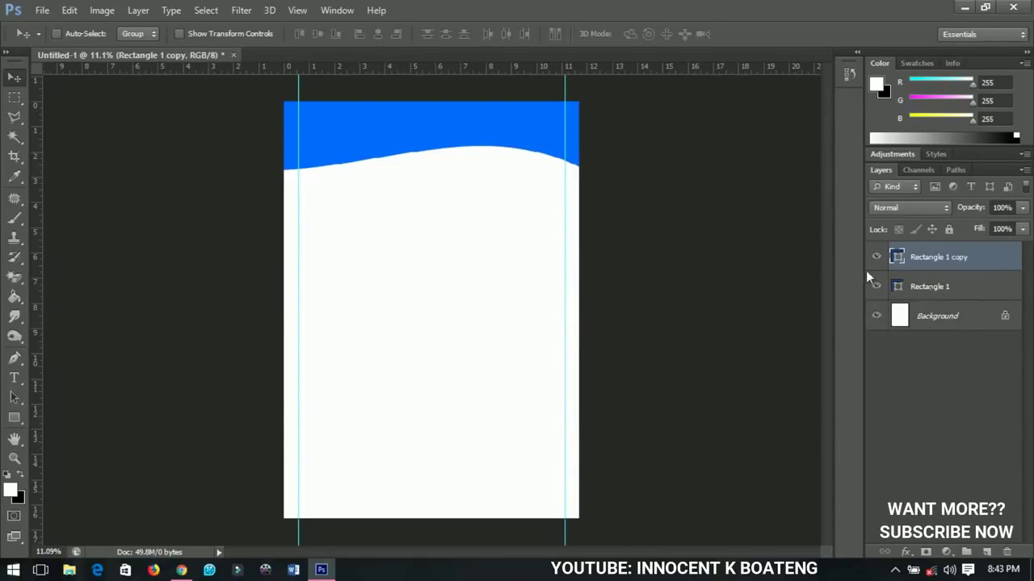
left_click(943, 286)
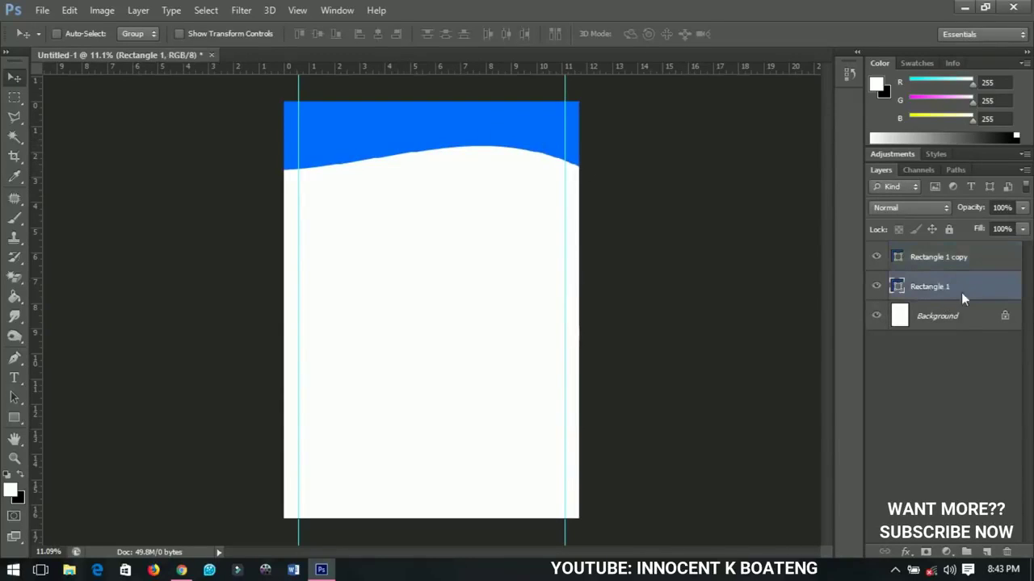
double_click(898, 286)
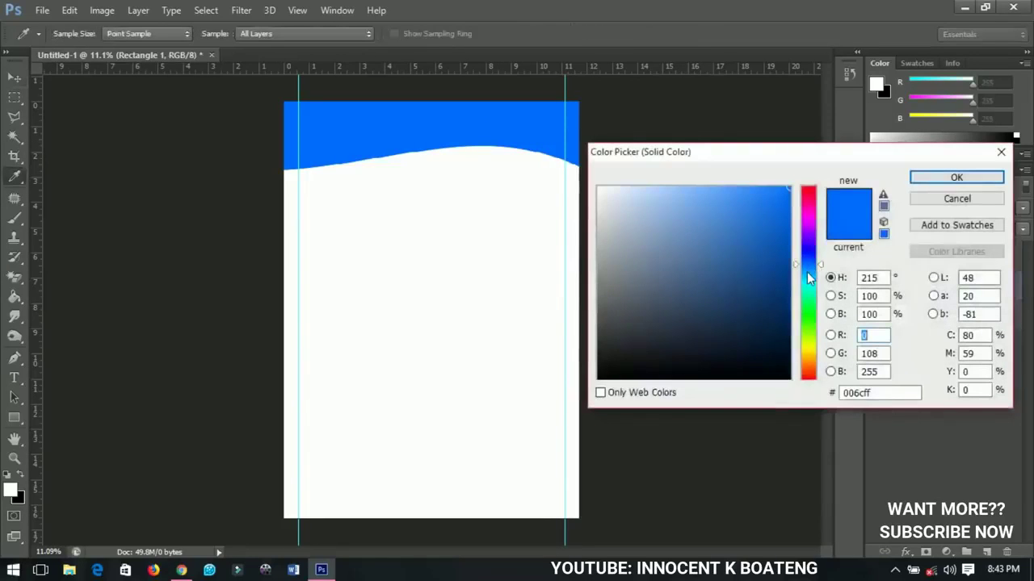
left_click_drag(807, 273, 809, 281)
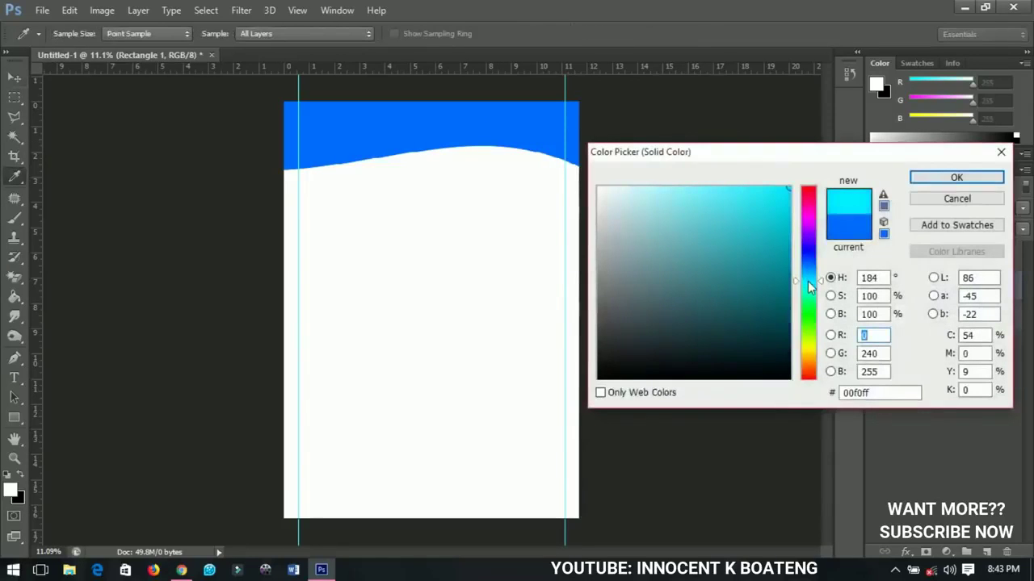
left_click(929, 180)
left_click_drag(522, 157, 521, 170)
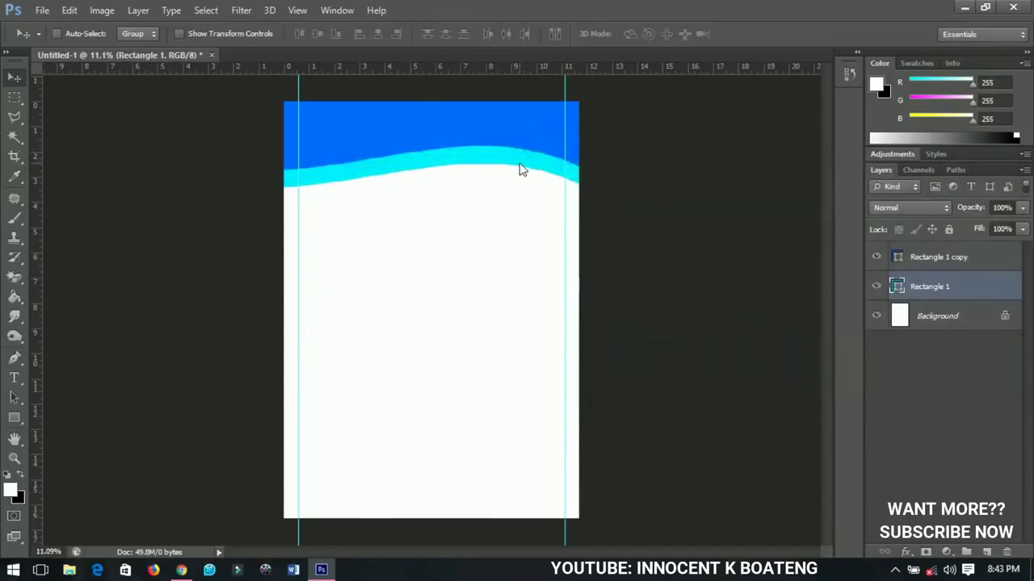
Step: Rotate the cyan wave clockwise by about 5° and shift it slightly up so its band tapers toward the page's left edge
key("ctrl+t")
left_click_drag(650, 167, 656, 184)
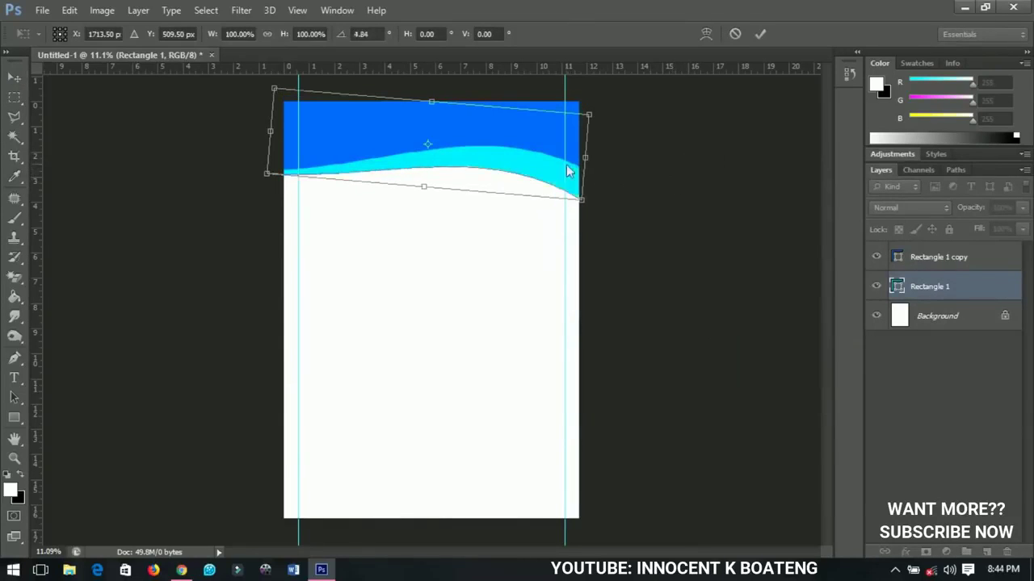
key("Return")
left_click_drag(554, 198, 550, 201)
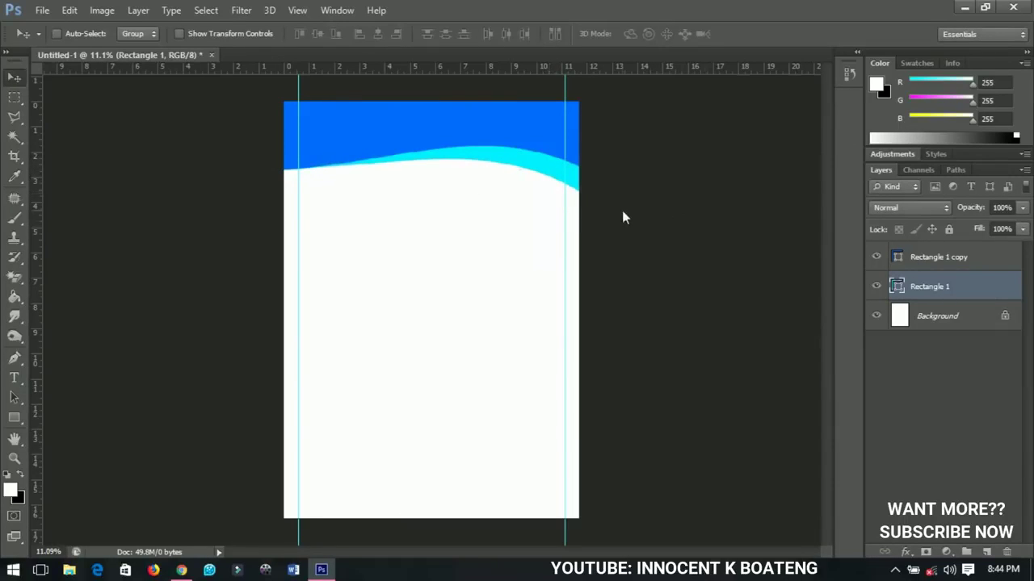
Step: Add a vertical guide at the horizontal centre of the page
left_click(896, 257)
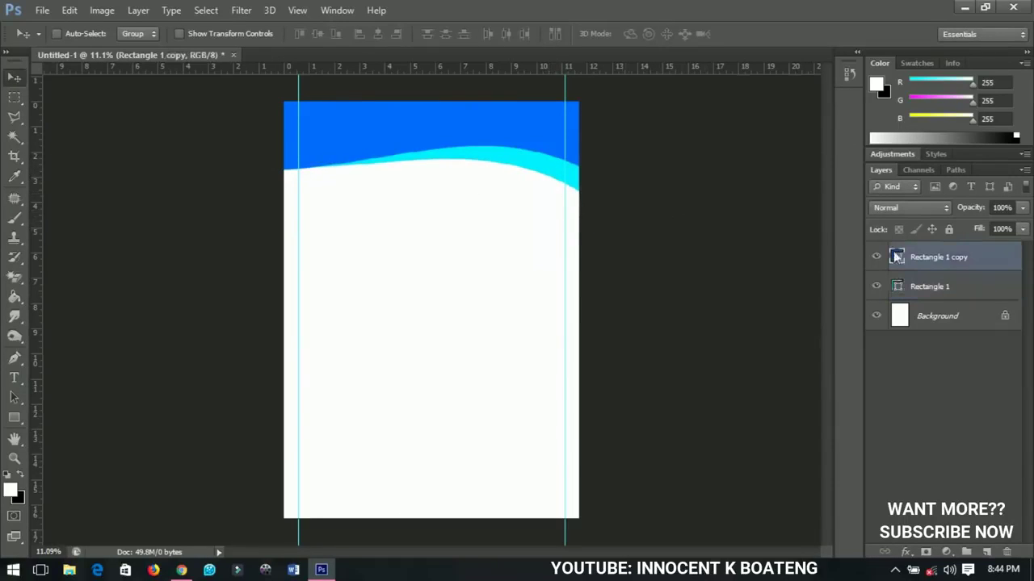
left_click(298, 9)
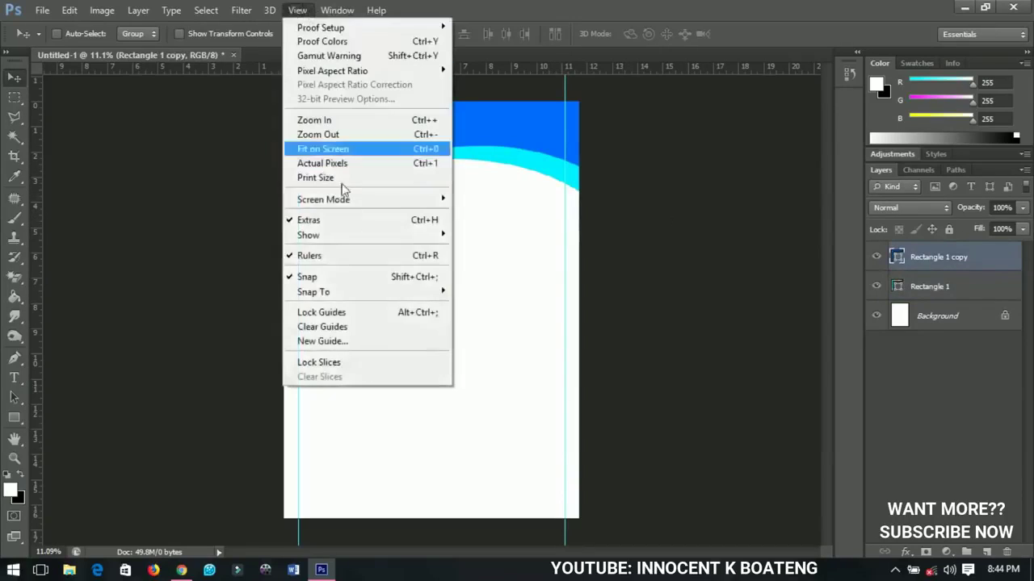
left_click(339, 344)
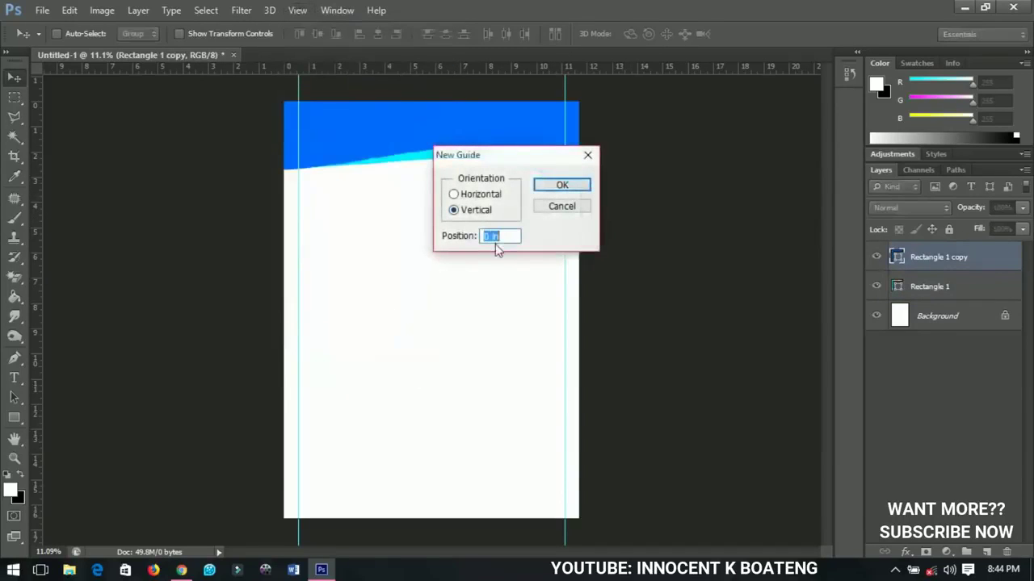
type("0")
left_click(565, 187)
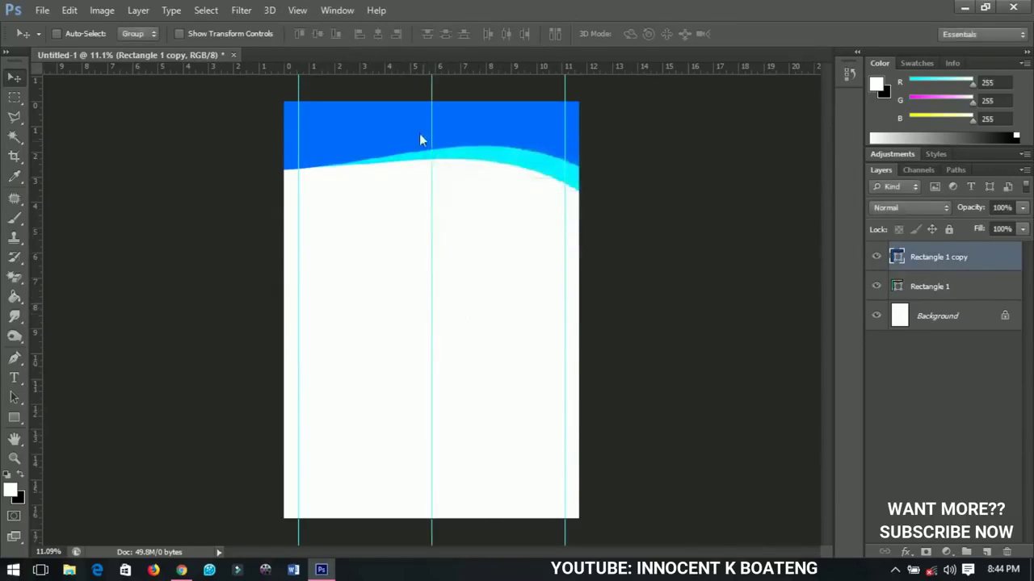
Step: Draw a closed blue footer shape about 4021 by 792 px with the Pen tool, peaking at the centre guide and levelled with a horizontal guide
left_click(13, 360)
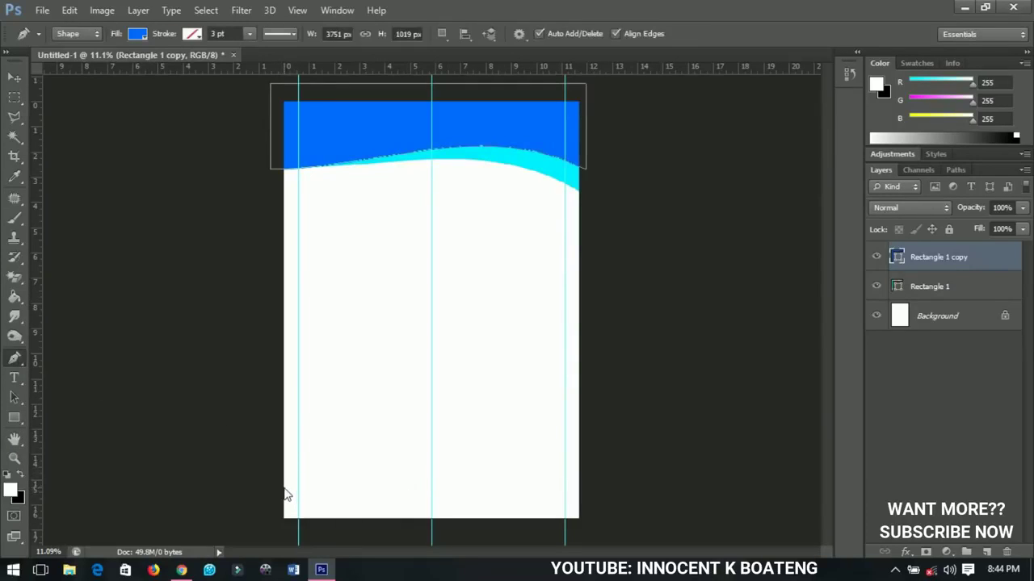
left_click(284, 489)
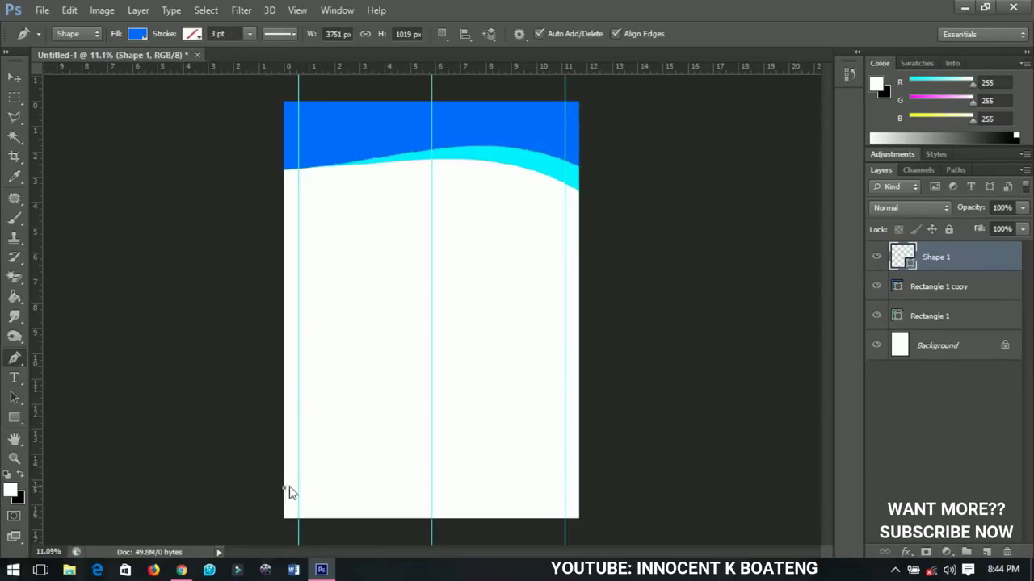
left_click(432, 468)
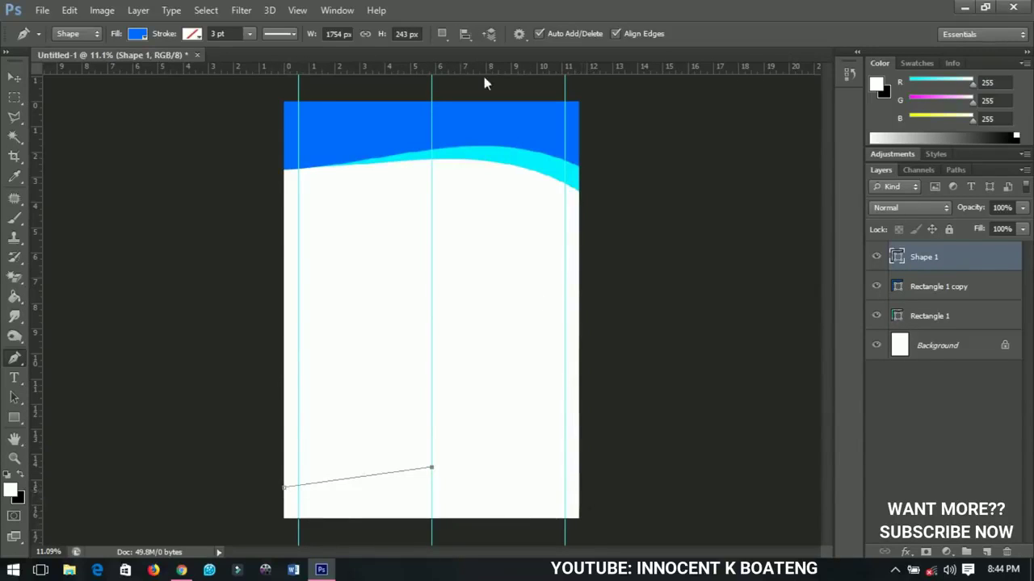
left_click_drag(484, 70, 454, 491)
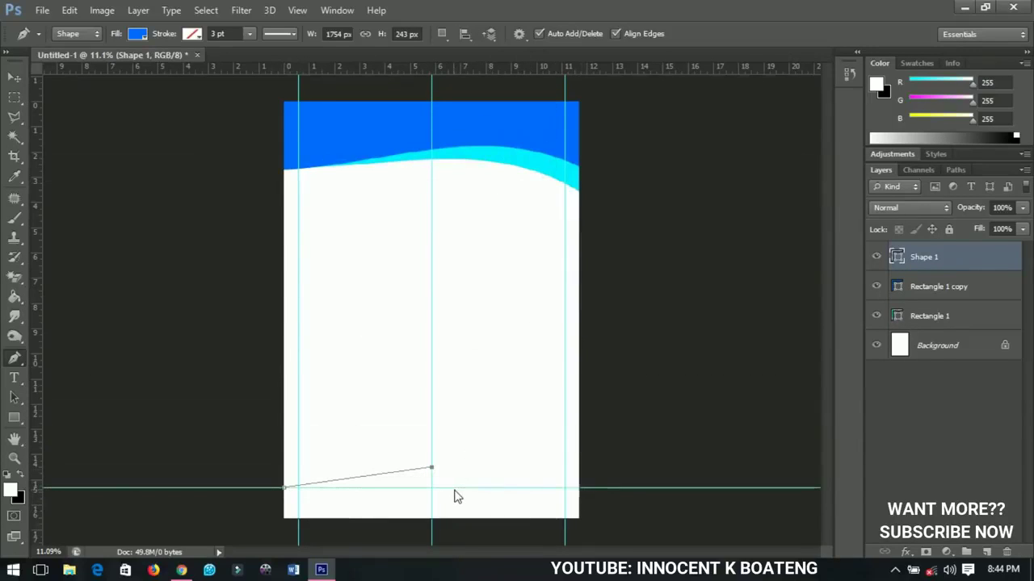
left_click(578, 488)
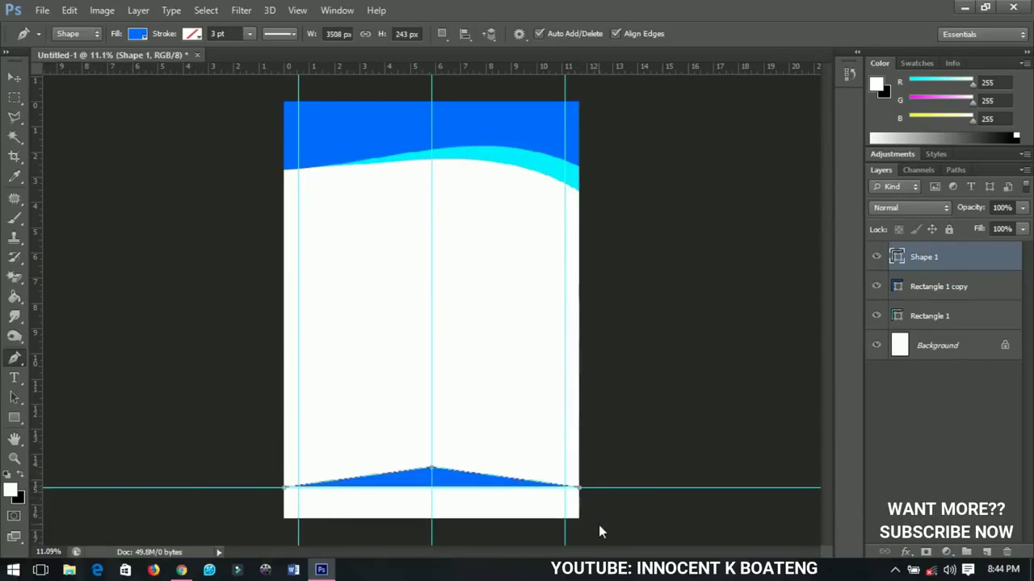
left_click(598, 525)
left_click(387, 534)
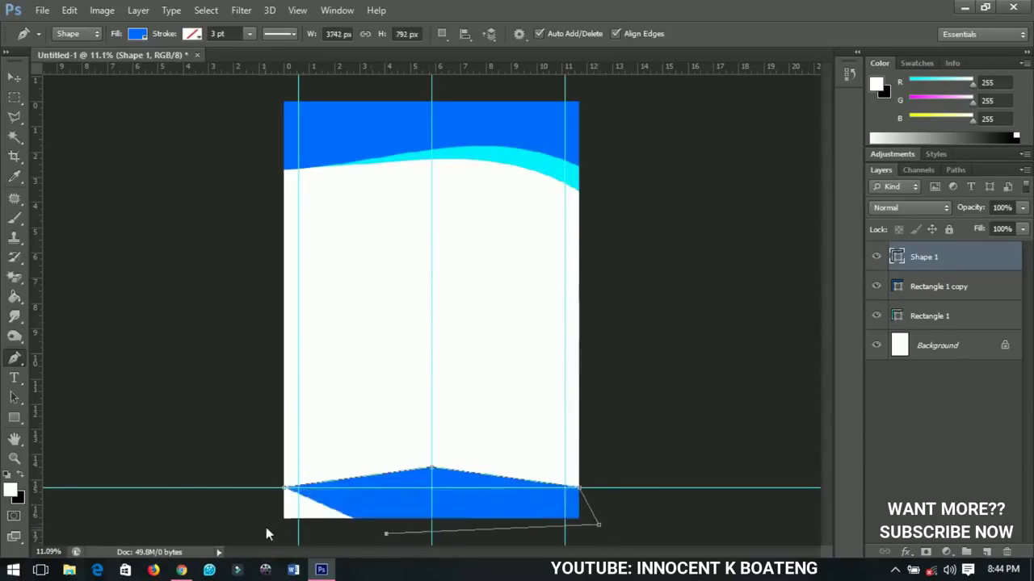
left_click(259, 529)
left_click(284, 489)
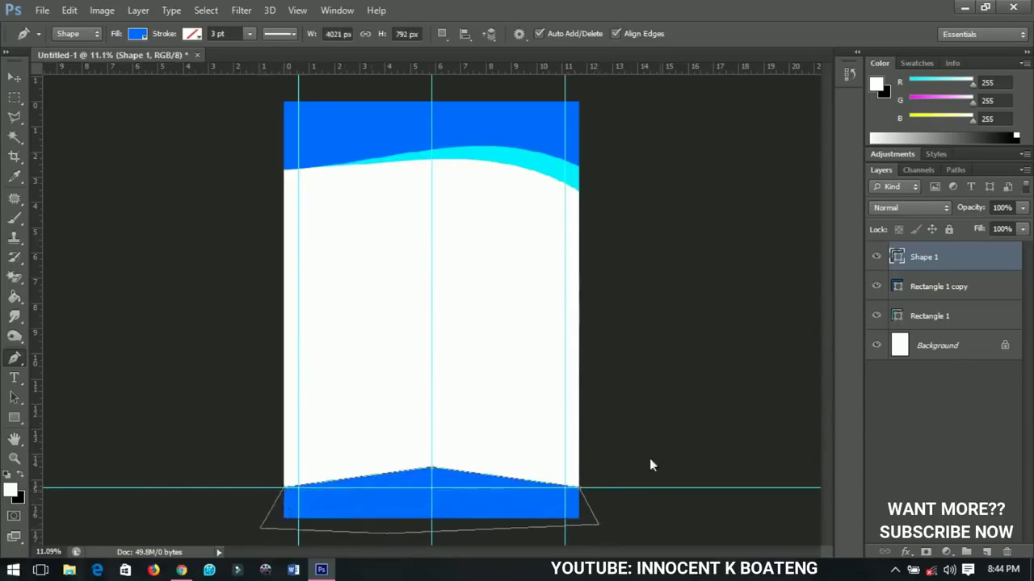
left_click(15, 76)
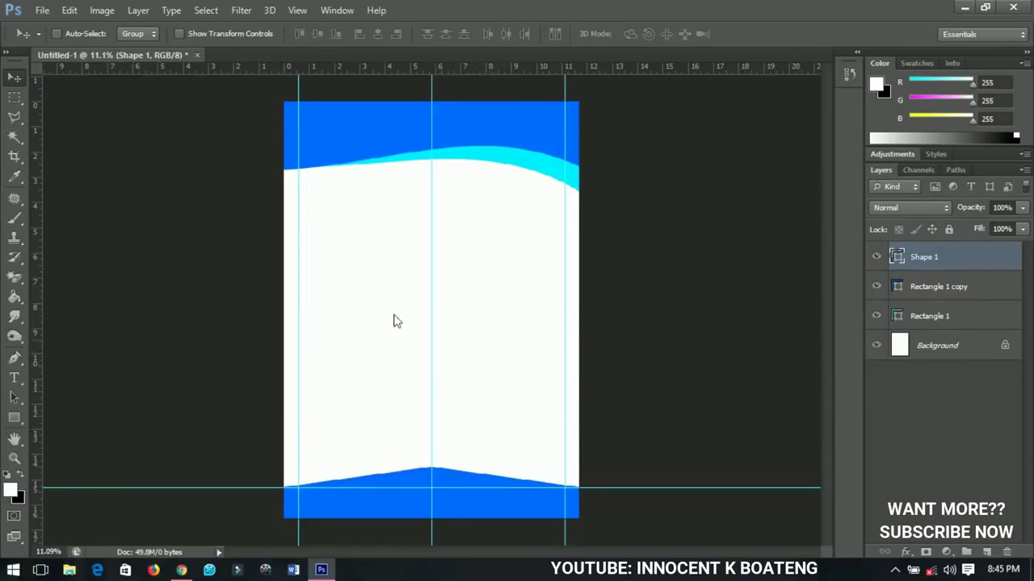
Step: Open the 2018-calendar image from New folder (2)
left_click(42, 10)
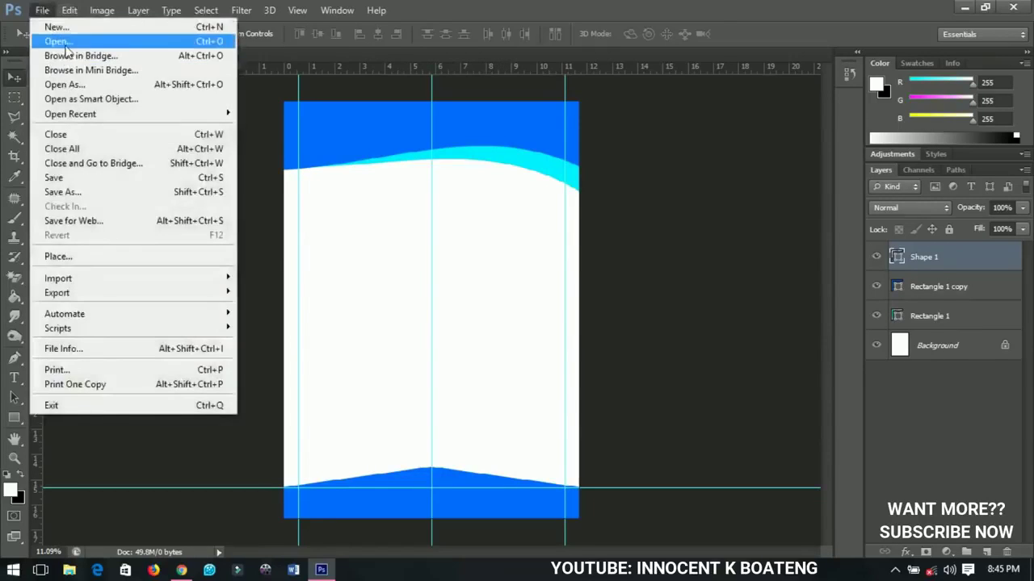
left_click(67, 45)
left_click(378, 173)
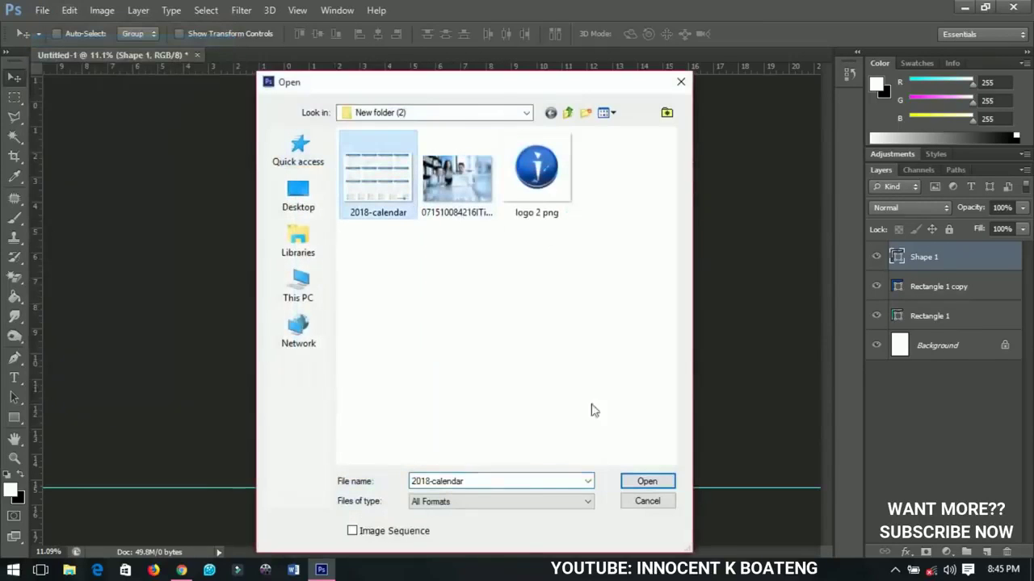
left_click(647, 481)
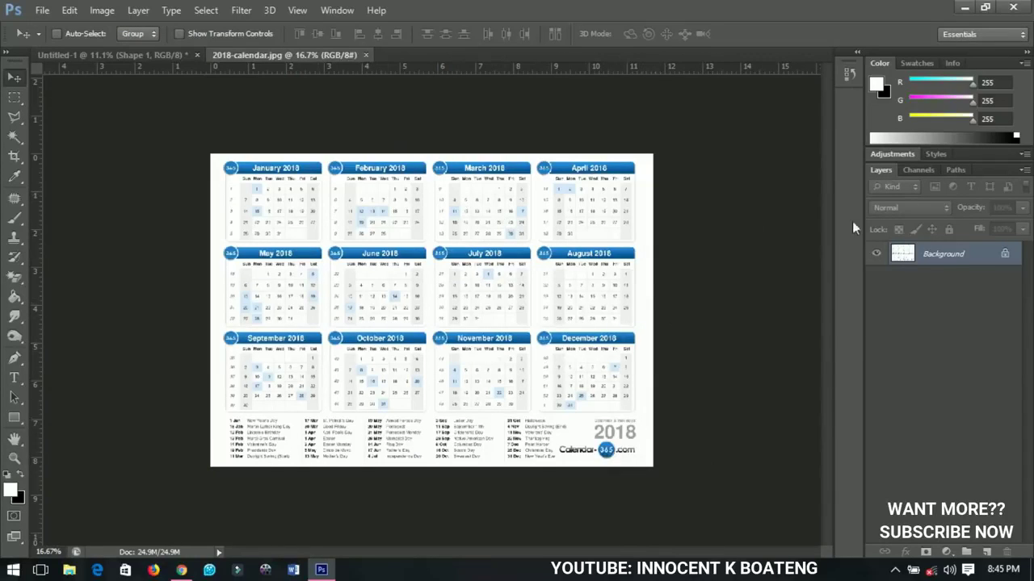
Step: Copy the area with the twelve month grids, excluding the holiday list and logo, onto a new layer
left_click(14, 98)
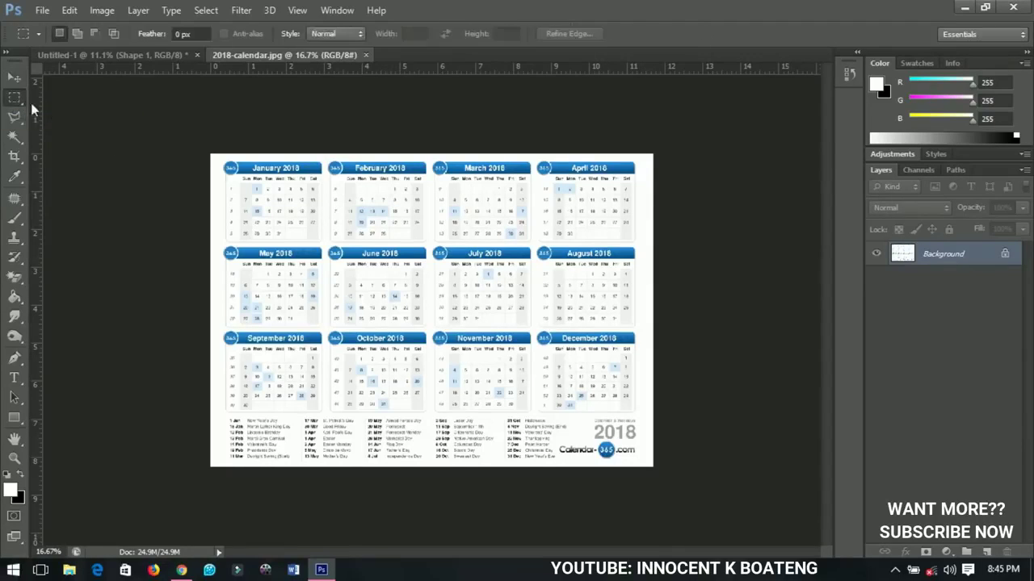
left_click_drag(217, 159, 642, 416)
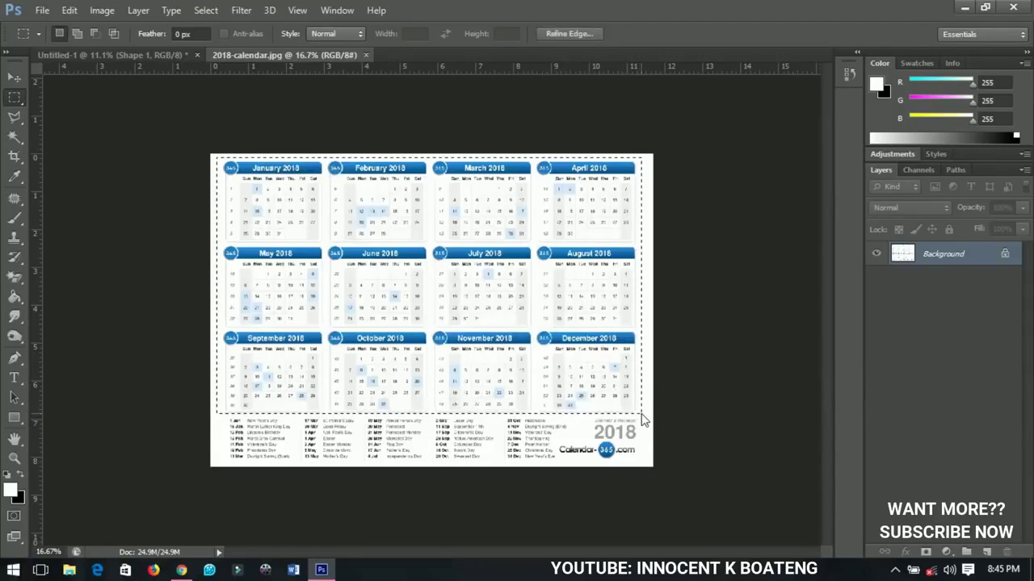
right_click(552, 287)
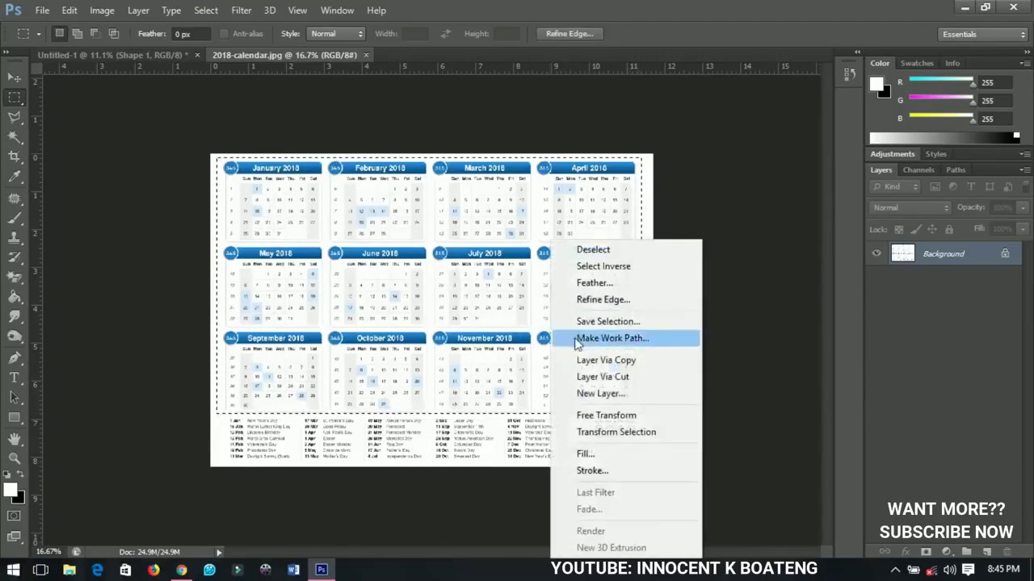
left_click(598, 364)
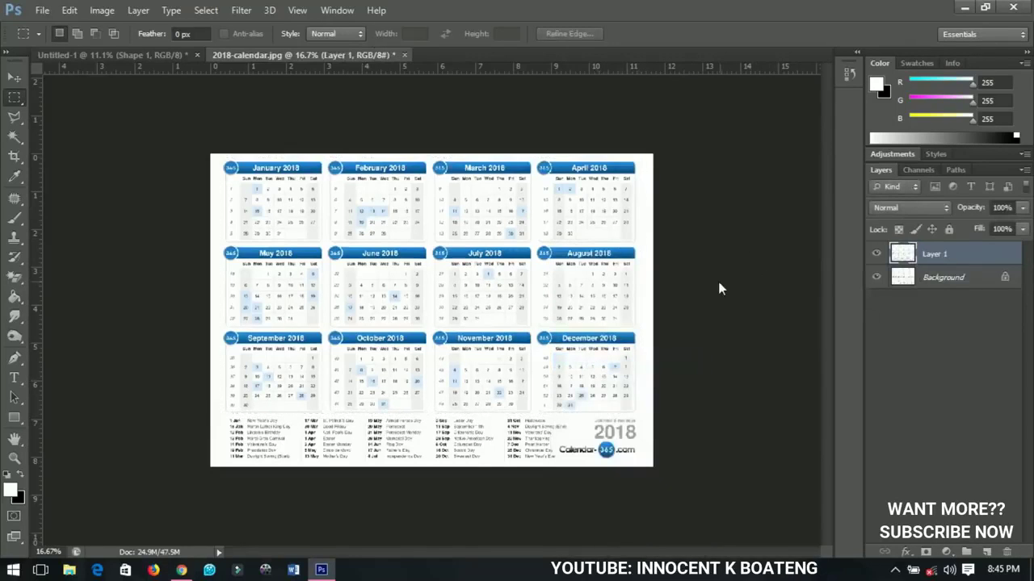
Step: Move the copied month grids into the Untitled-1 page just above the footer and centre them horizontally on the canvas
key("v")
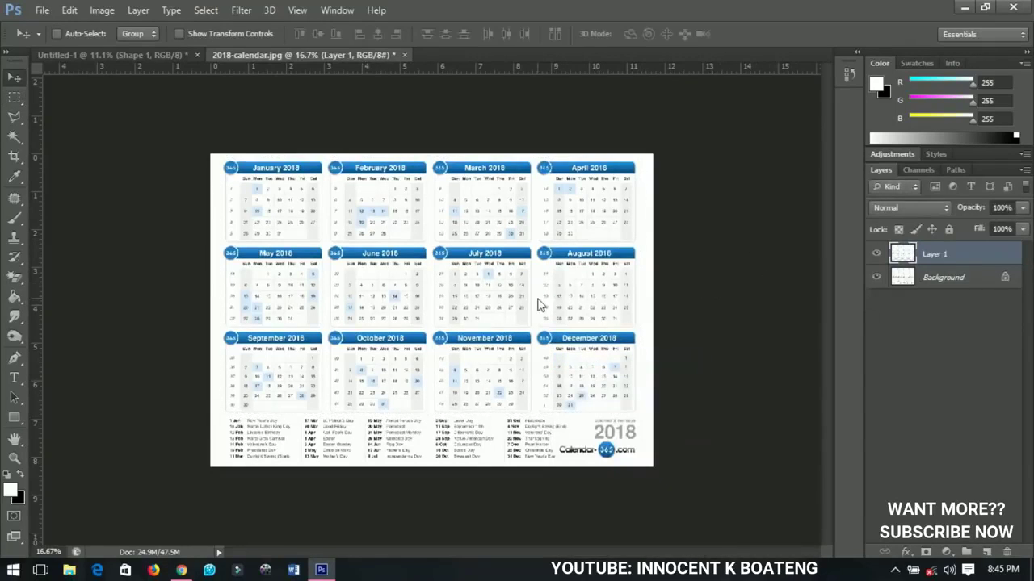
left_click_drag(541, 305, 450, 399)
key("ctrl+a")
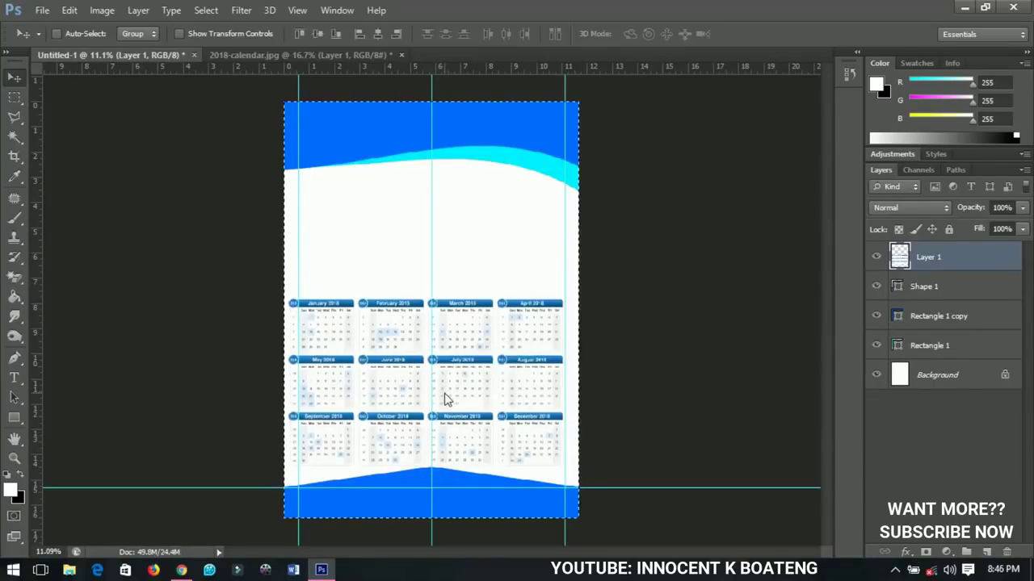
left_click(380, 37)
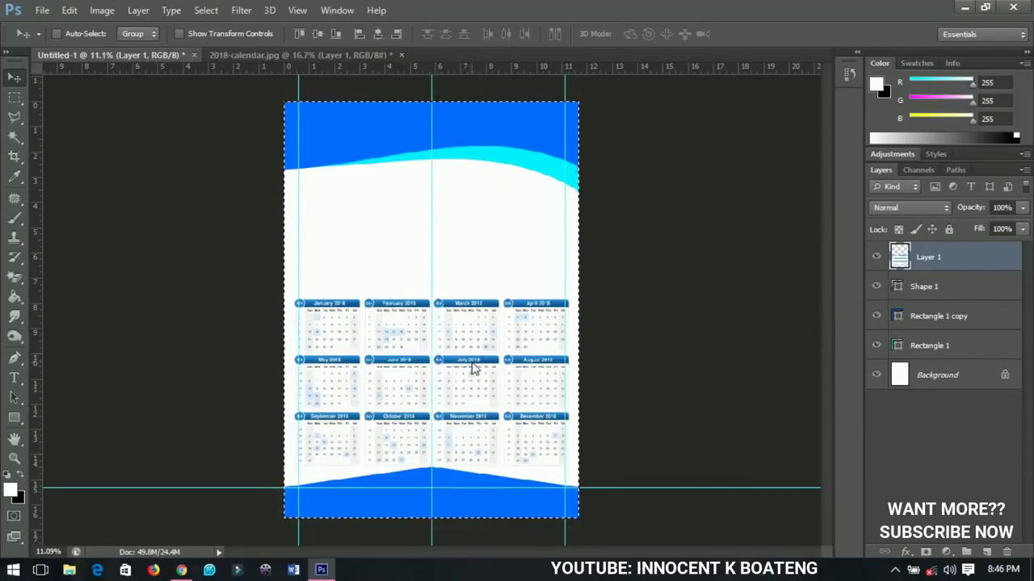
key("ctrl+d")
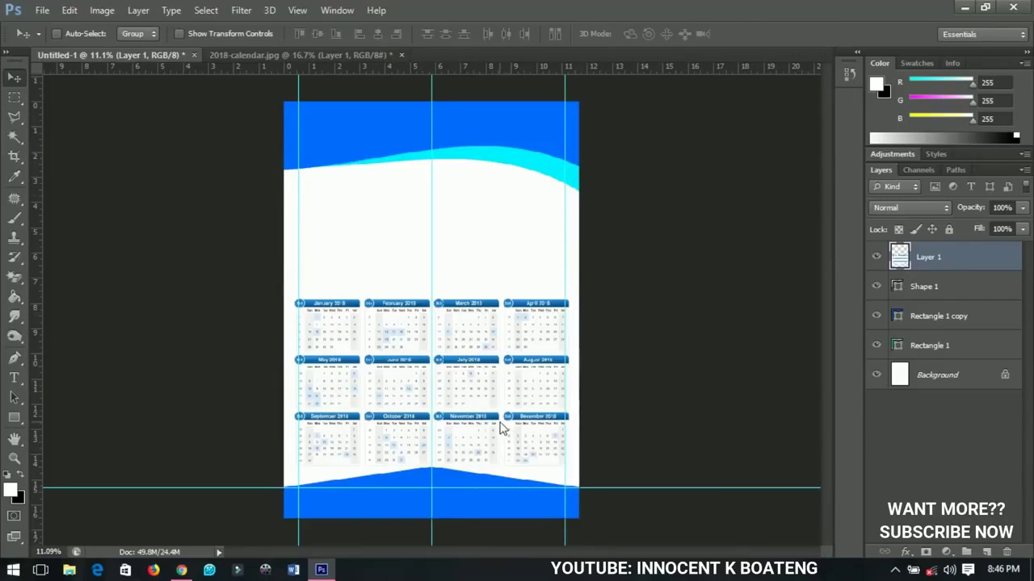
key("ctrl+plus")
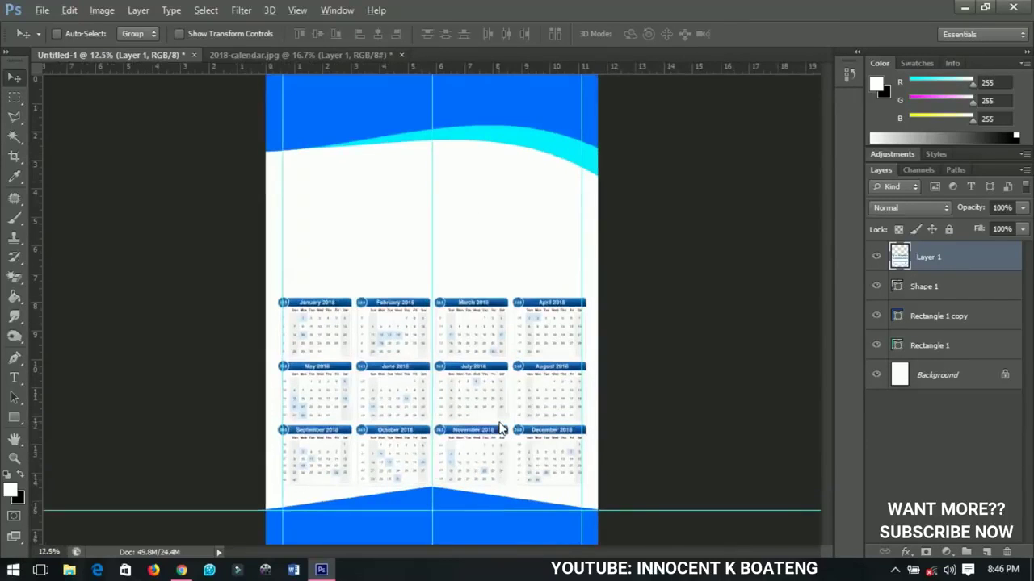
key("ctrl+plus")
scroll(499, 424, "down", 3)
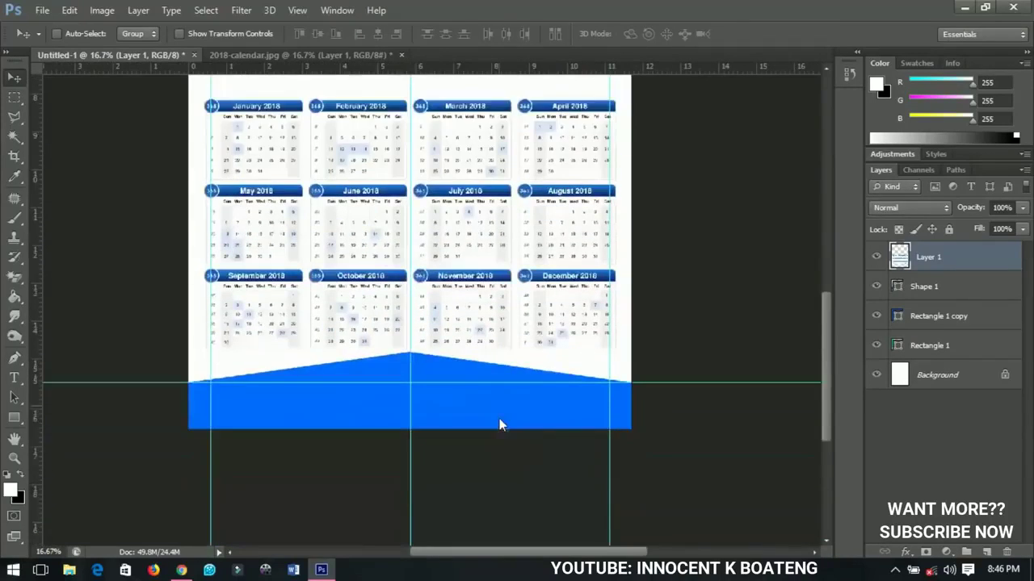
key("ctrl+minus")
key("ctrl+minus")
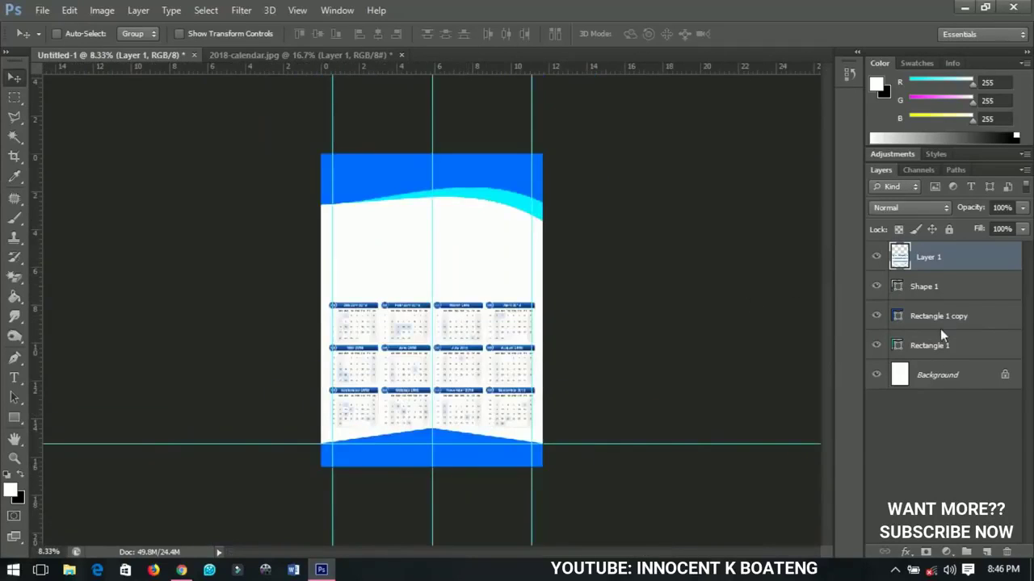
Step: Add a Gradient Overlay to the footer shape using the cyan to dark blue preset
left_click(923, 292)
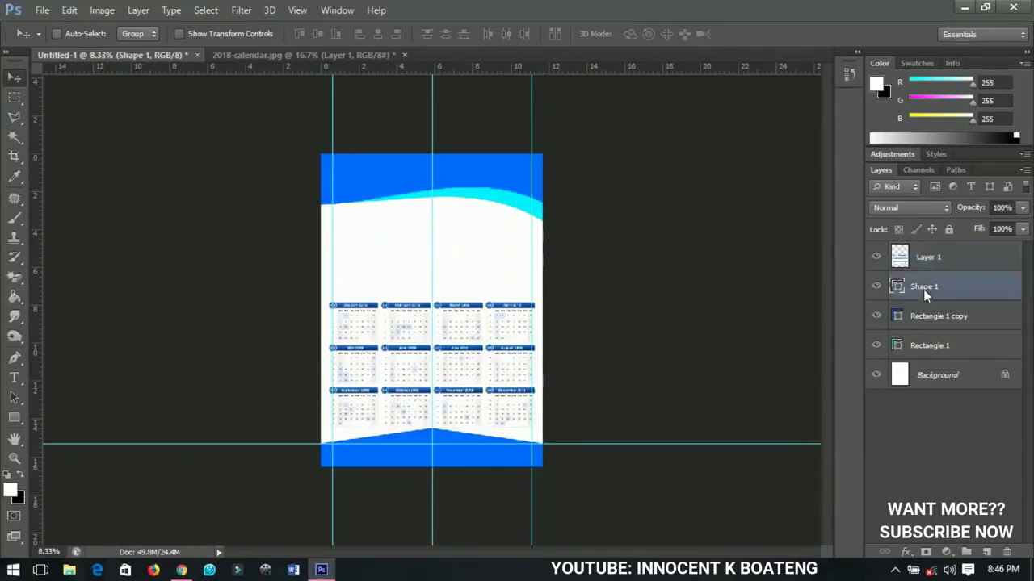
right_click(923, 289)
left_click(688, 94)
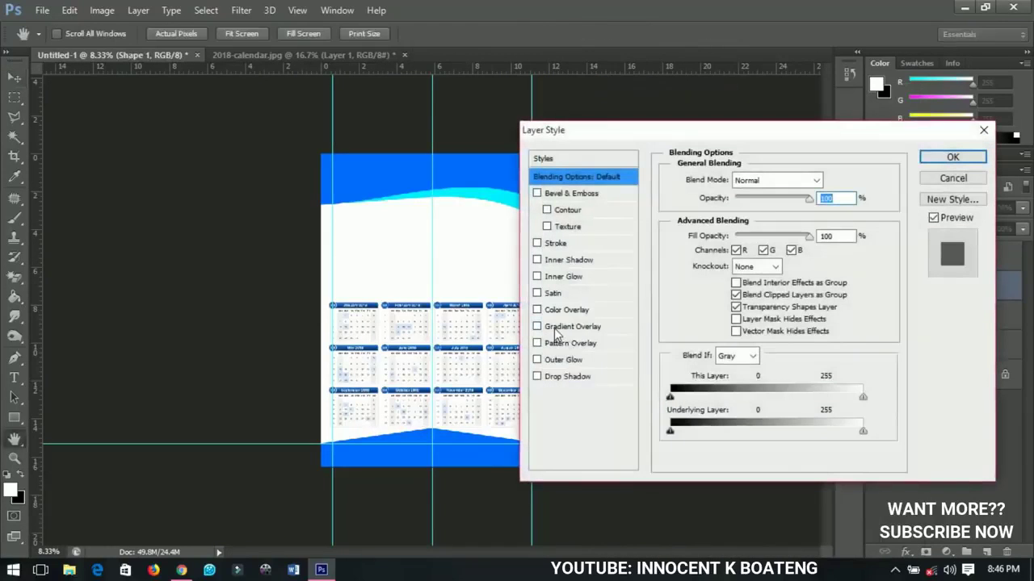
left_click(554, 328)
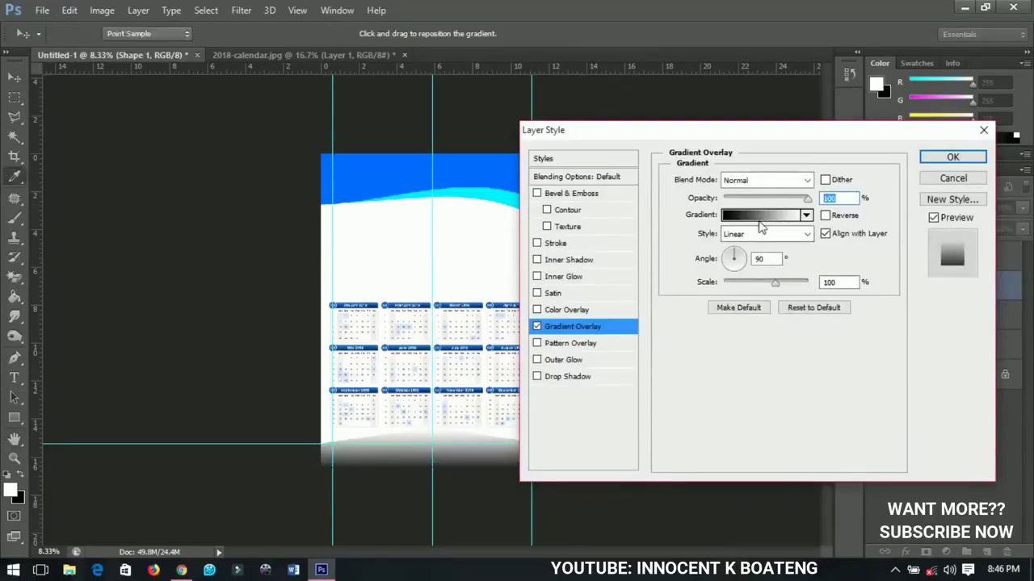
left_click(759, 215)
left_click(764, 231)
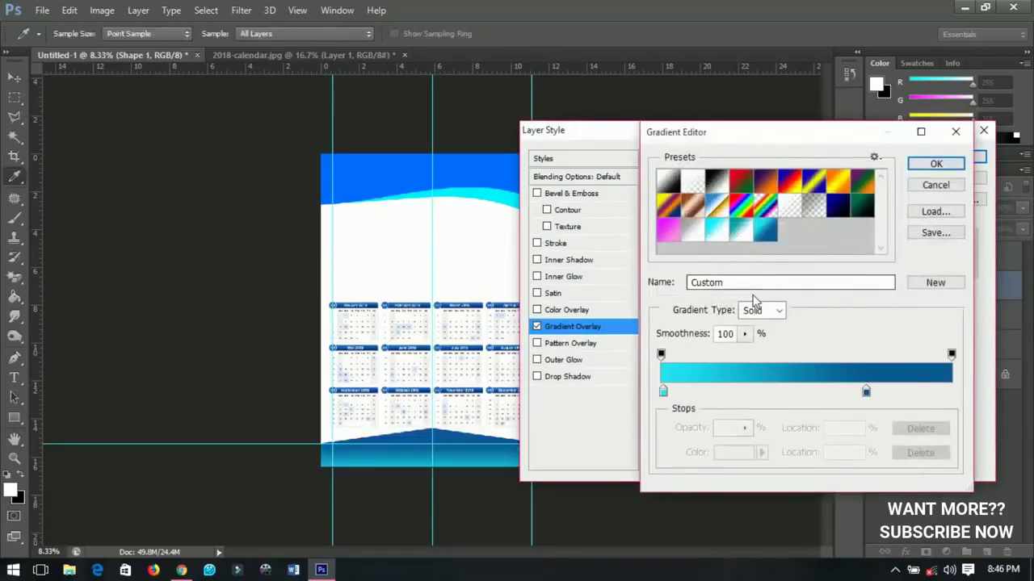
Step: Check the colours of the footer gradient's cyan and dark blue stops and accept the gradient
double_click(663, 394)
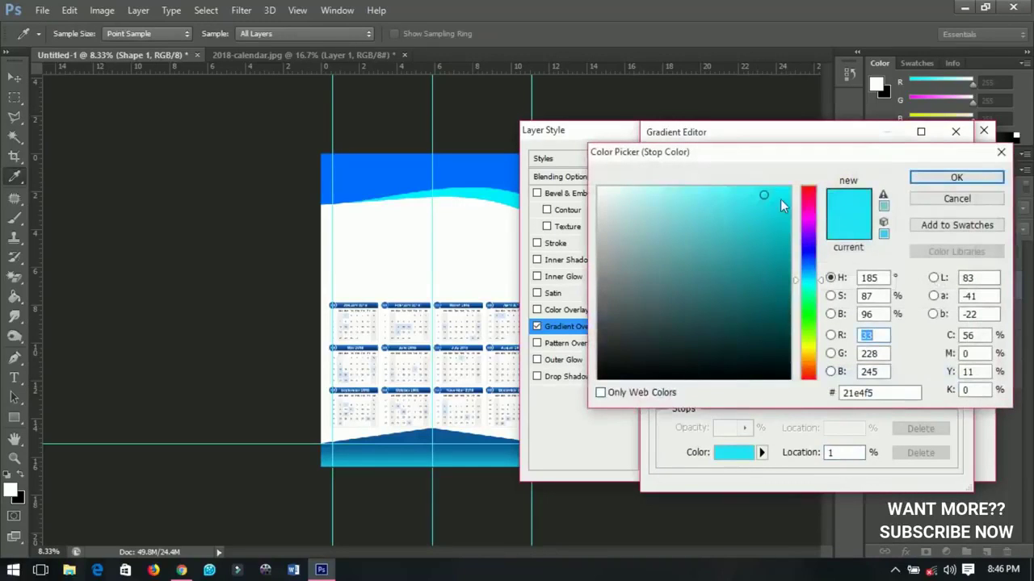
left_click(957, 177)
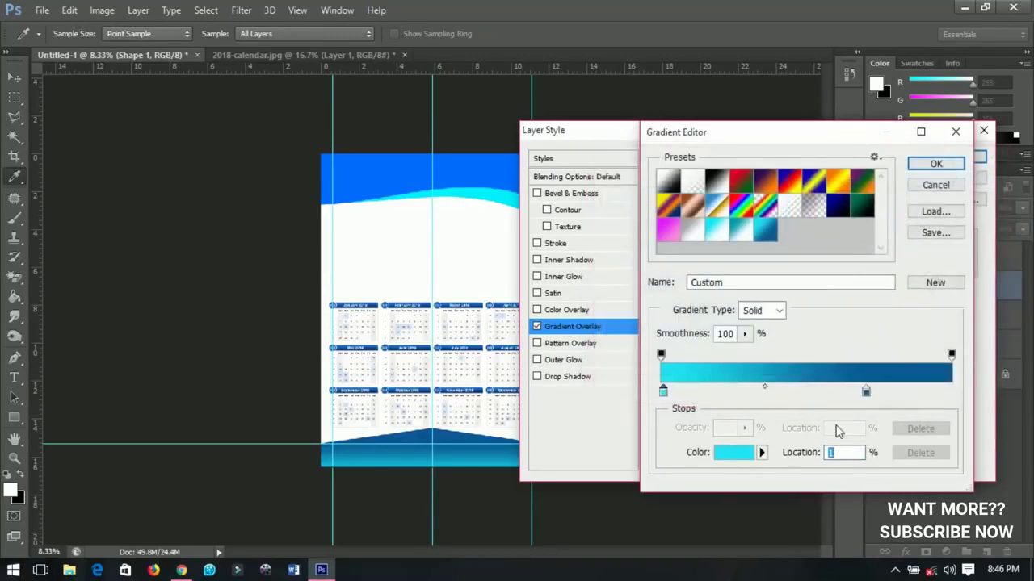
double_click(866, 393)
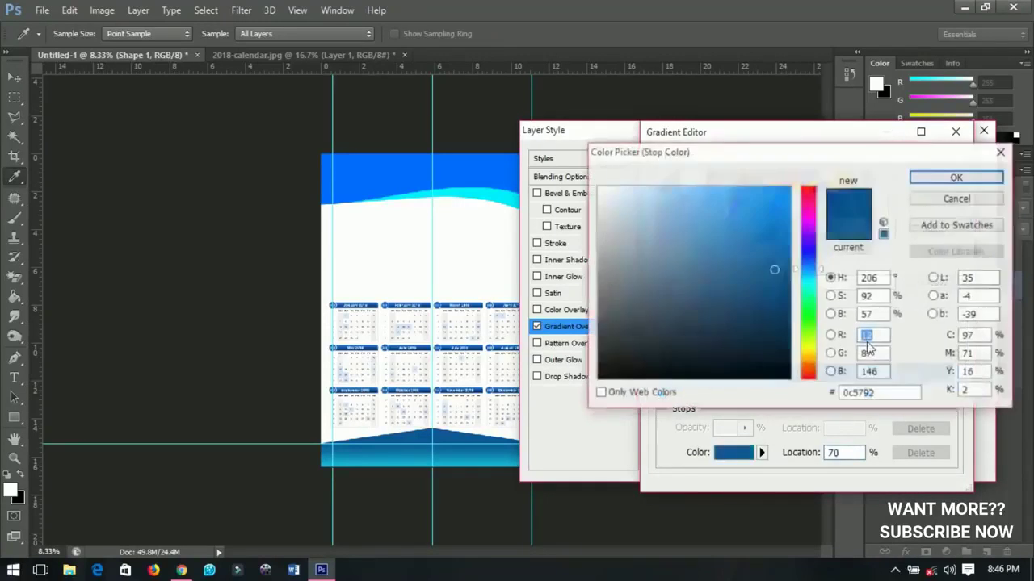
left_click(946, 179)
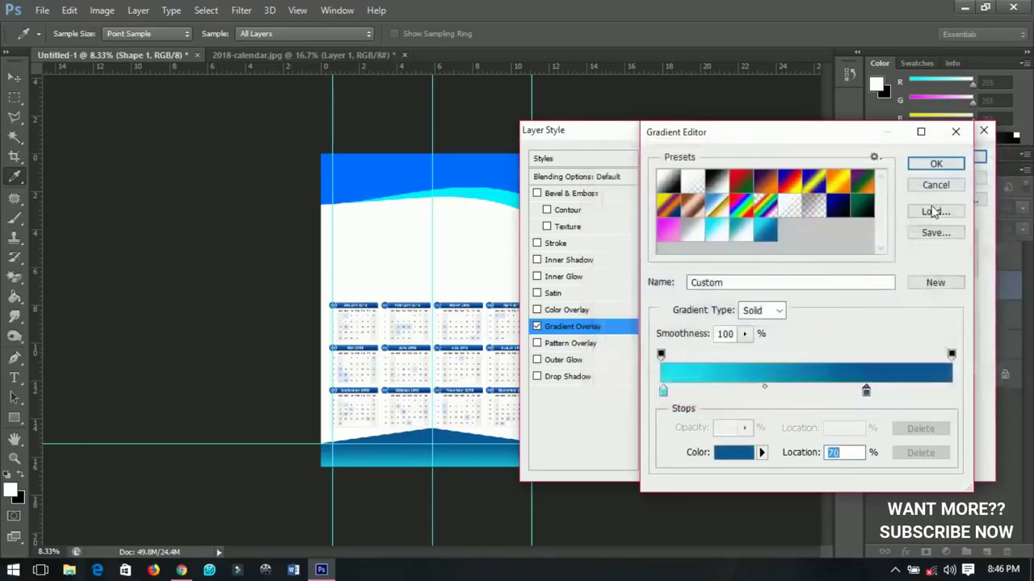
left_click(932, 161)
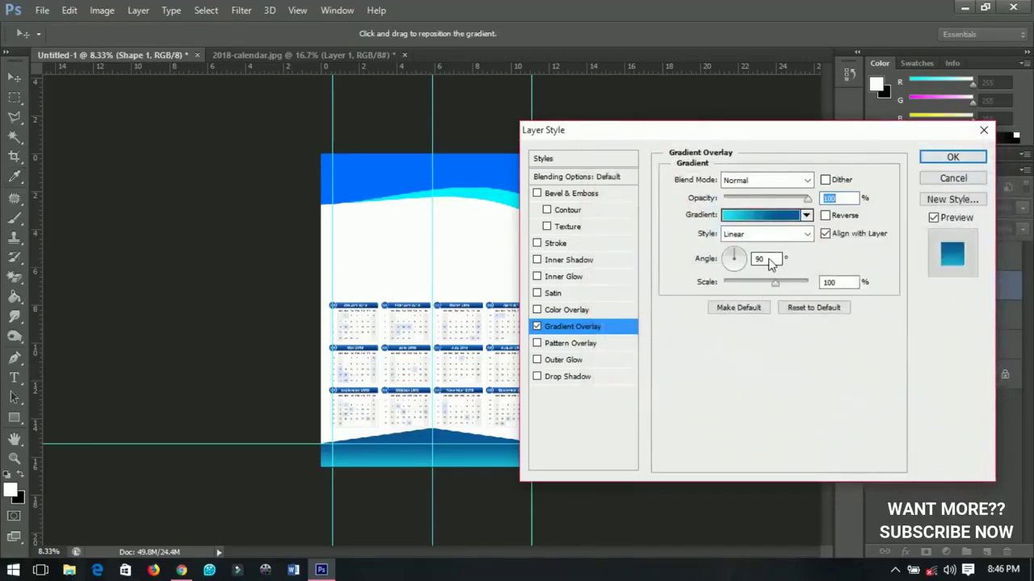
Step: Set the footer's Gradient Overlay angle to 0°, apply the style and collapse the layer's effects list
double_click(763, 259)
type("0")
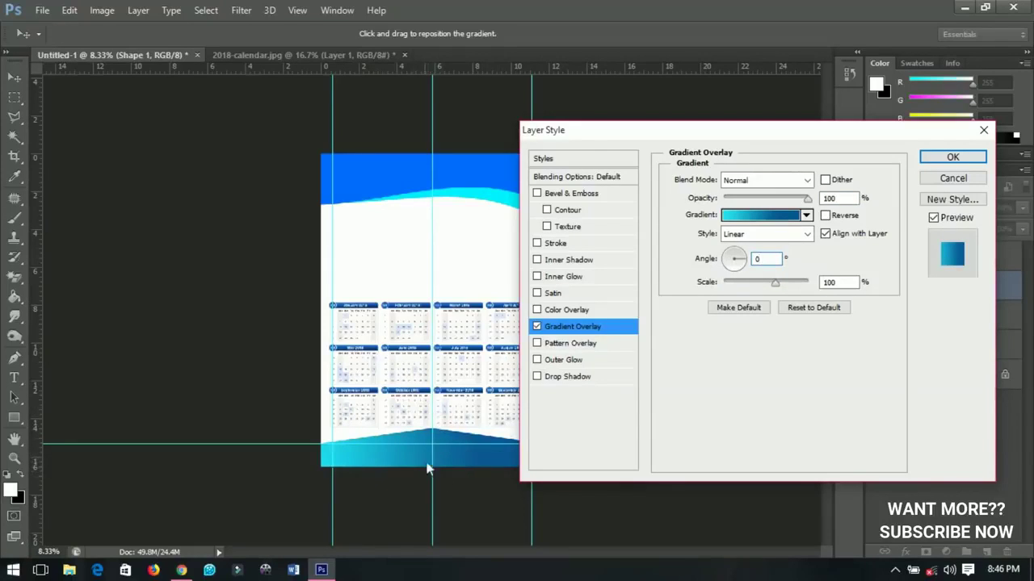
left_click(936, 159)
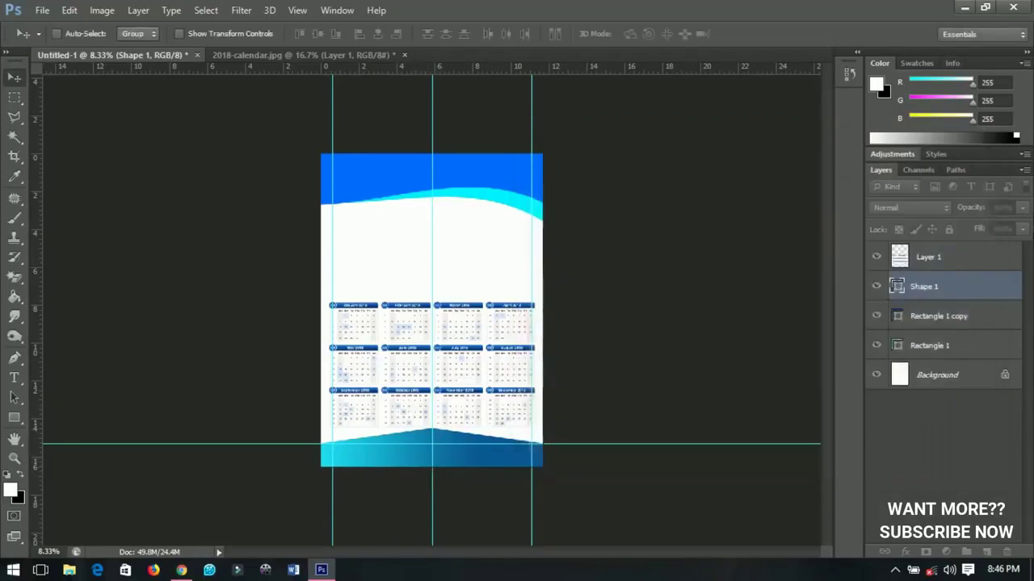
left_click(1017, 288)
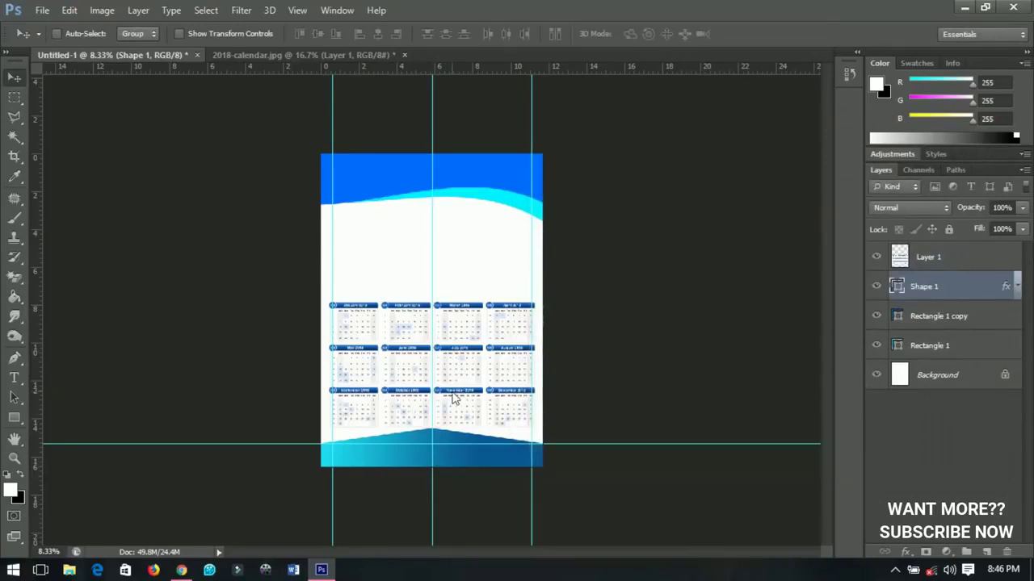
Step: Add the white title "ITECH SOLUTIONS" in the HelveticaInserat font on the blue header, above Layer 1
key("ctrl+plus")
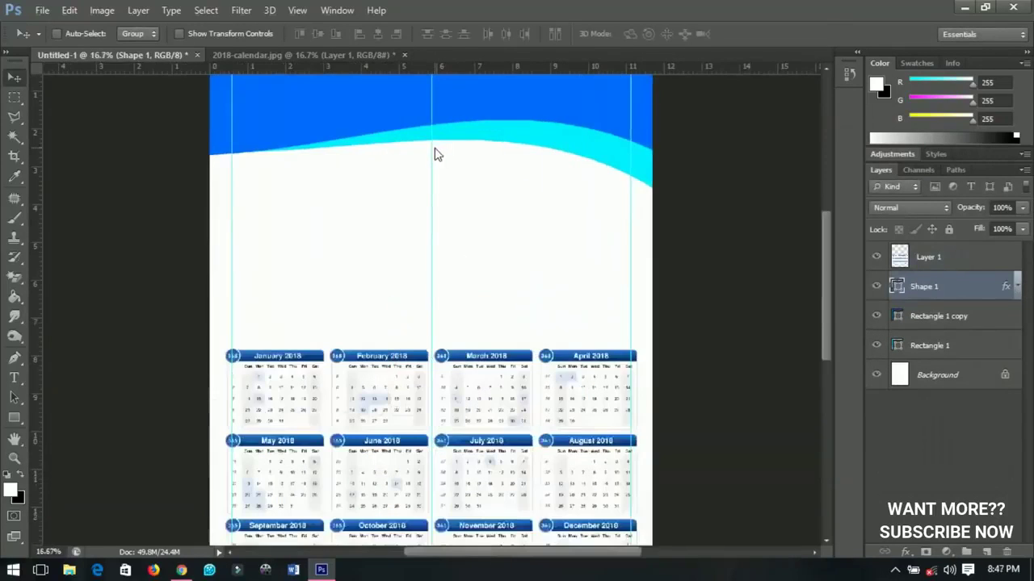
left_click_drag(435, 154, 462, 309)
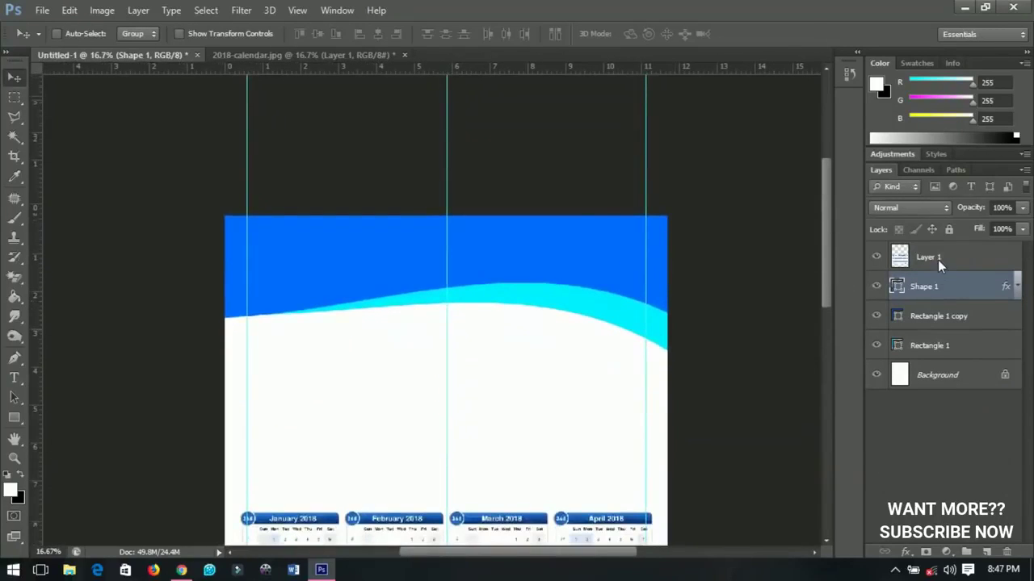
left_click(938, 259)
left_click(14, 377)
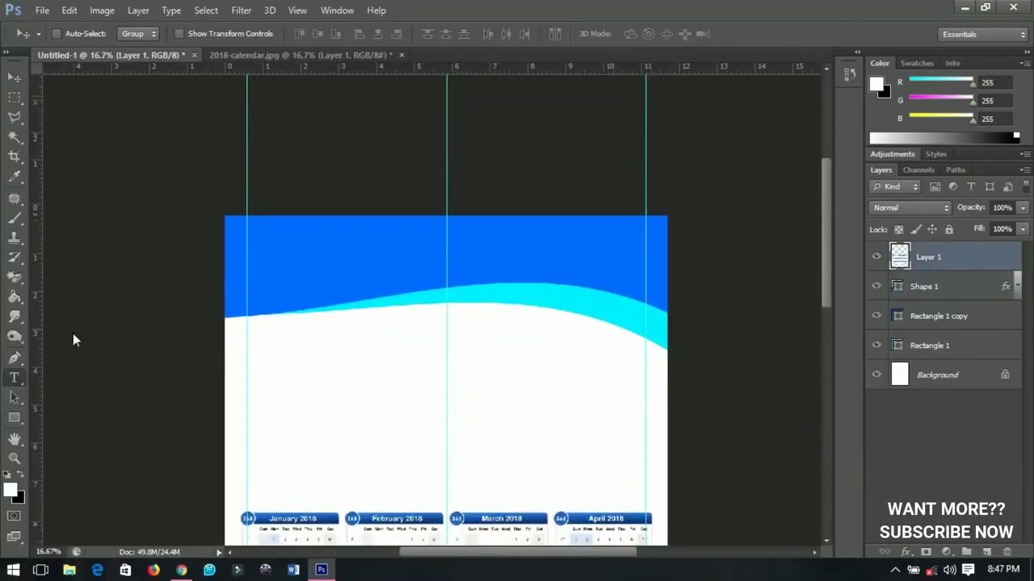
left_click(412, 255)
left_click(161, 34)
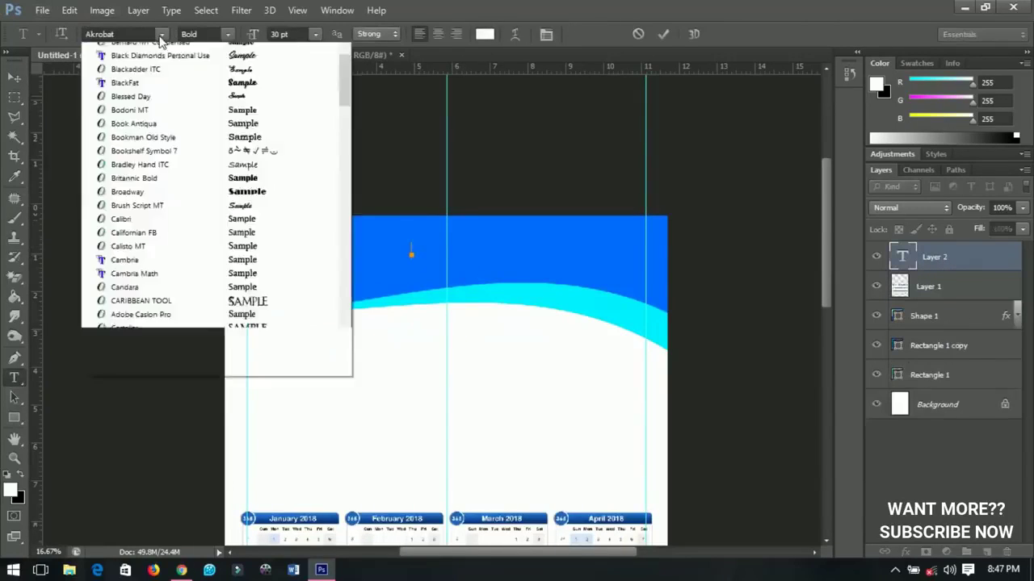
left_click(160, 37)
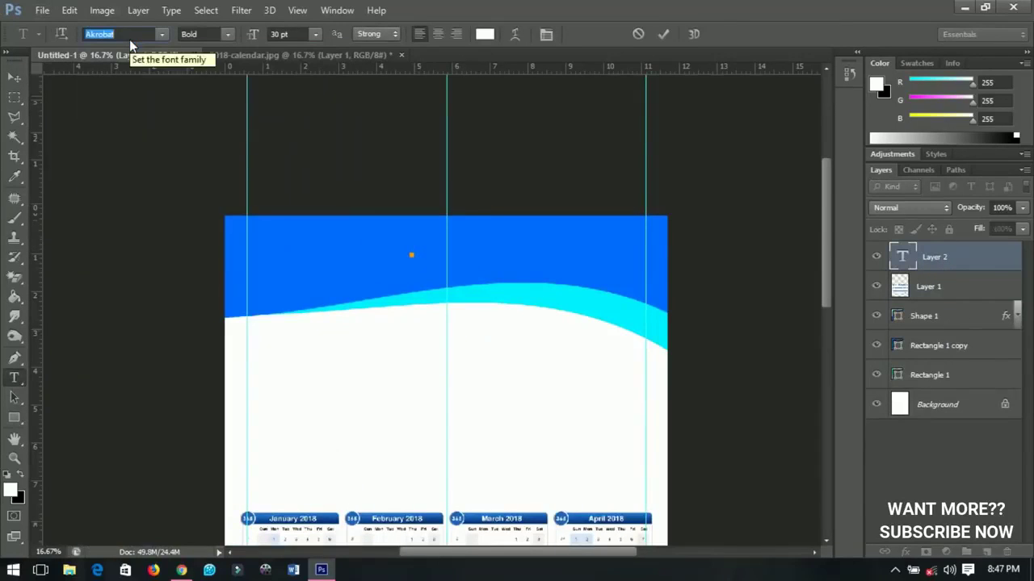
type("HelveticaInserat...")
key("Return")
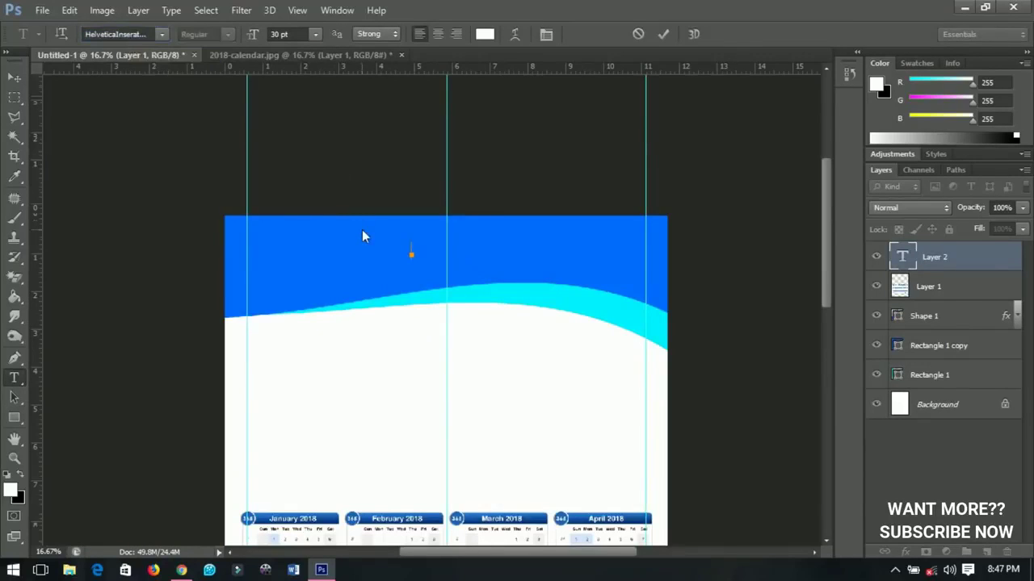
type("ITECH SOLUT")
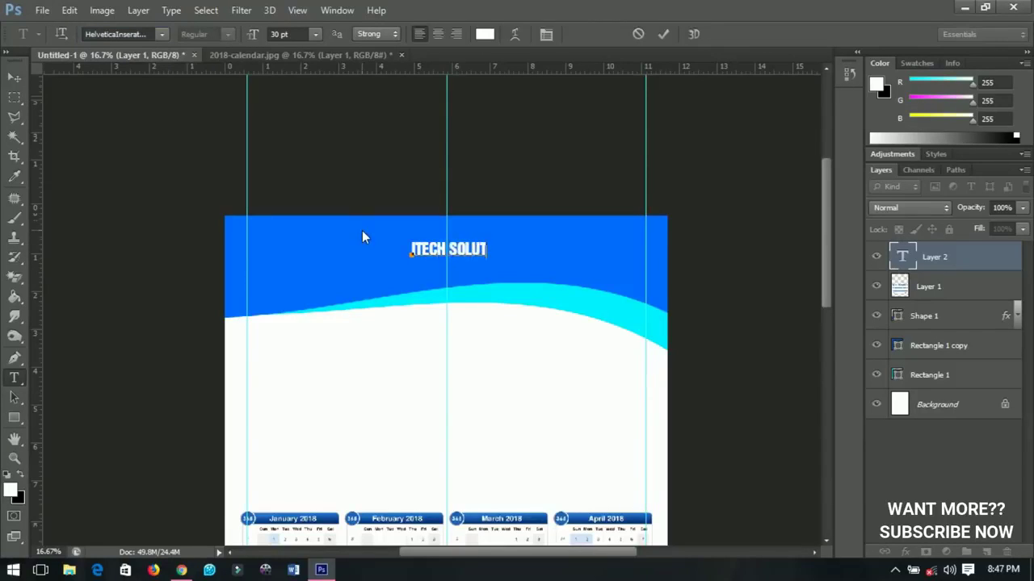
type("IONS")
left_click(15, 76)
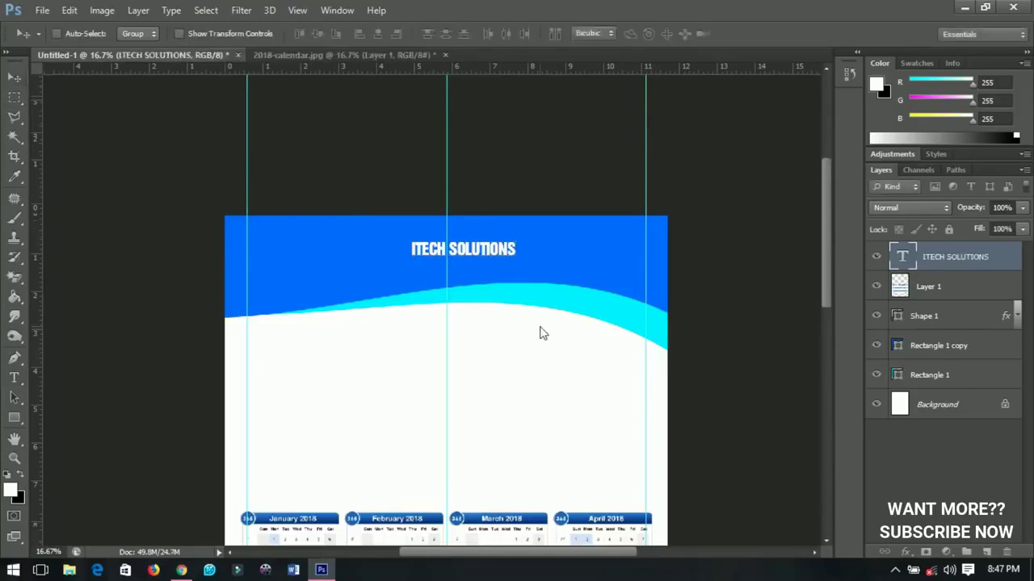
Step: Enlarge the "ITECH SOLUTIONS" title to about 179% and centre it horizontally on the canvas
key("ctrl+t")
left_click_drag(518, 266, 555, 295)
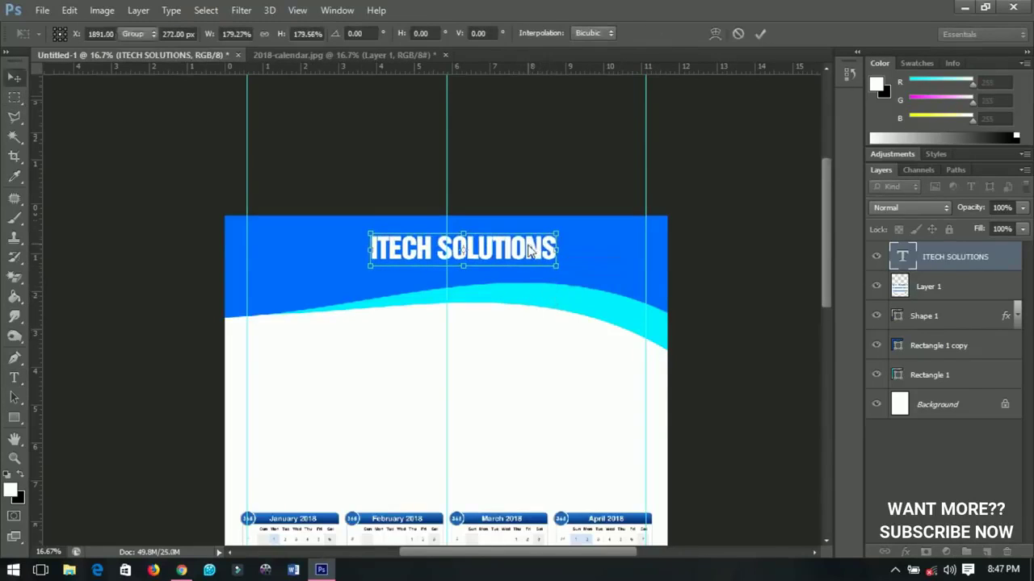
key("Return")
key("ctrl+a")
left_click(378, 34)
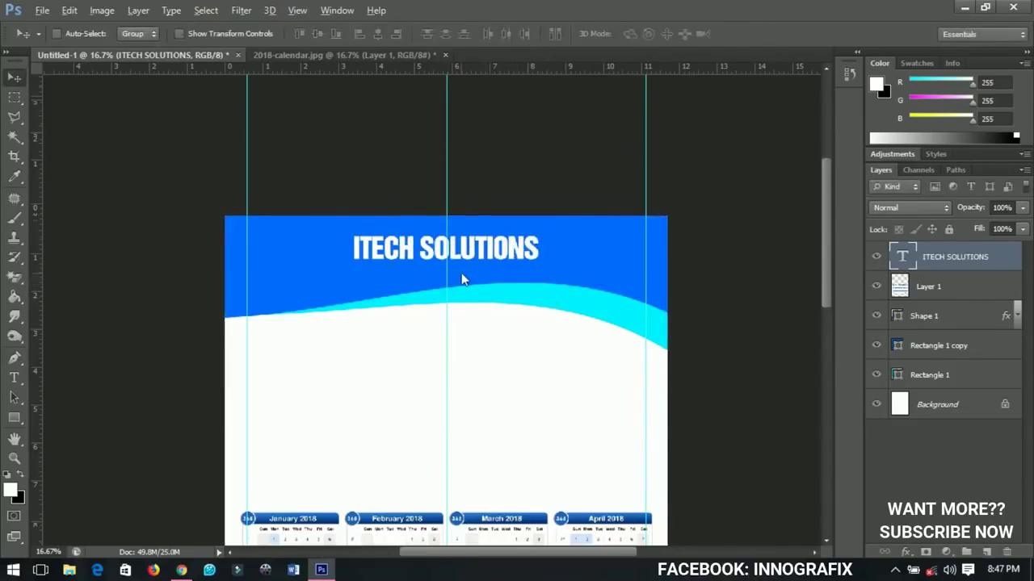
Step: Duplicate the "ITECH SOLUTIONS" title and place the copy directly below the original
key("ctrl+equal")
key("ctrl+equal")
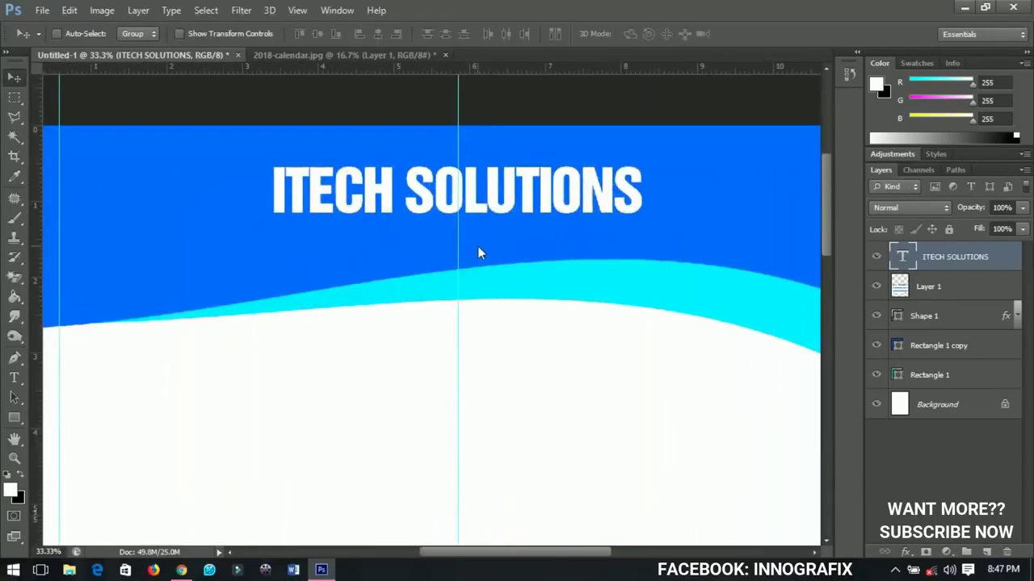
left_click_drag(478, 246, 487, 269)
key("ctrl+j")
Step: Change the font of the duplicated title text to Akrobat Bold
key("t")
left_click(487, 258)
key("ctrl+a")
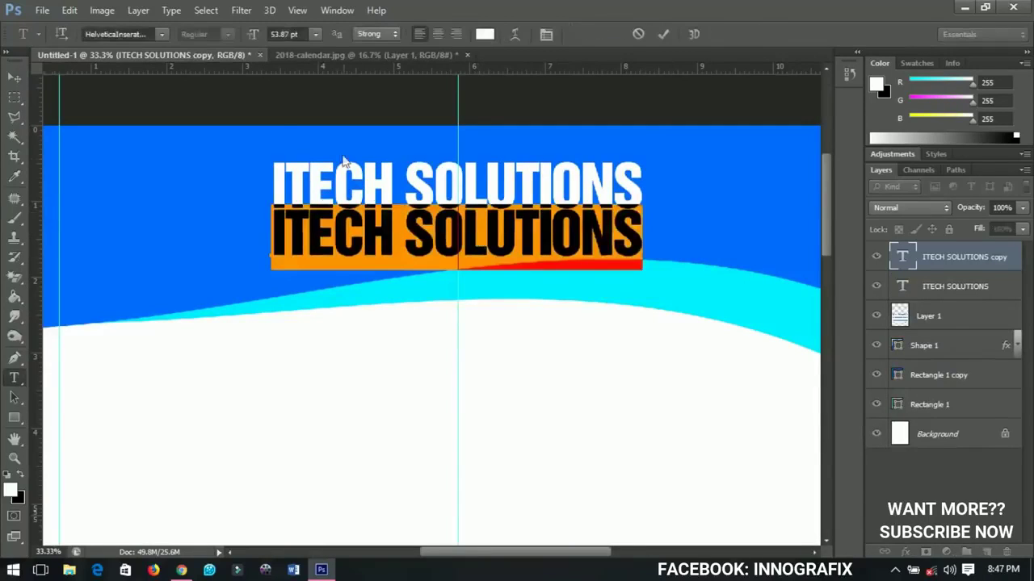
left_click(132, 40)
left_click(139, 38)
type("Akrobat")
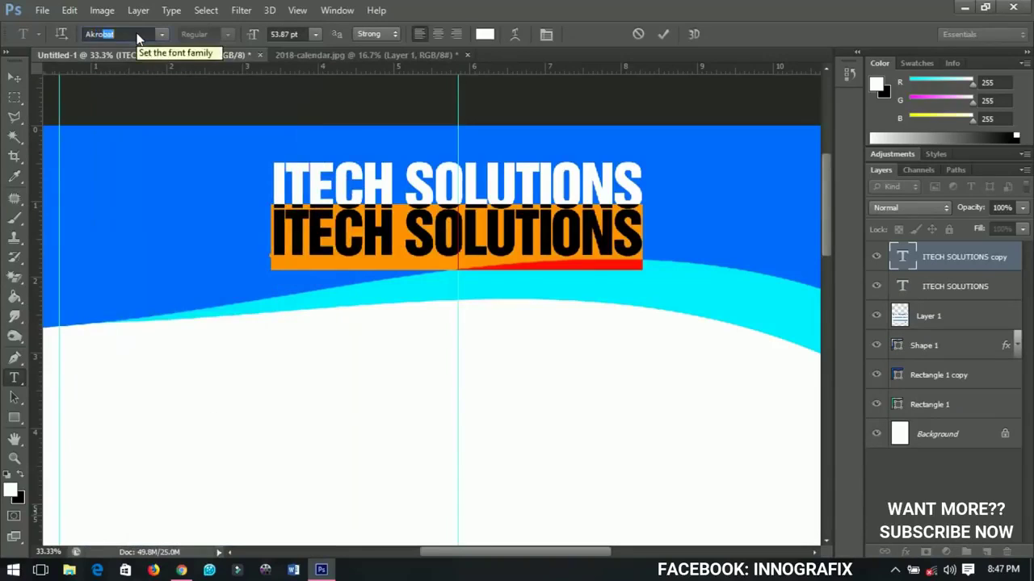
key("Return")
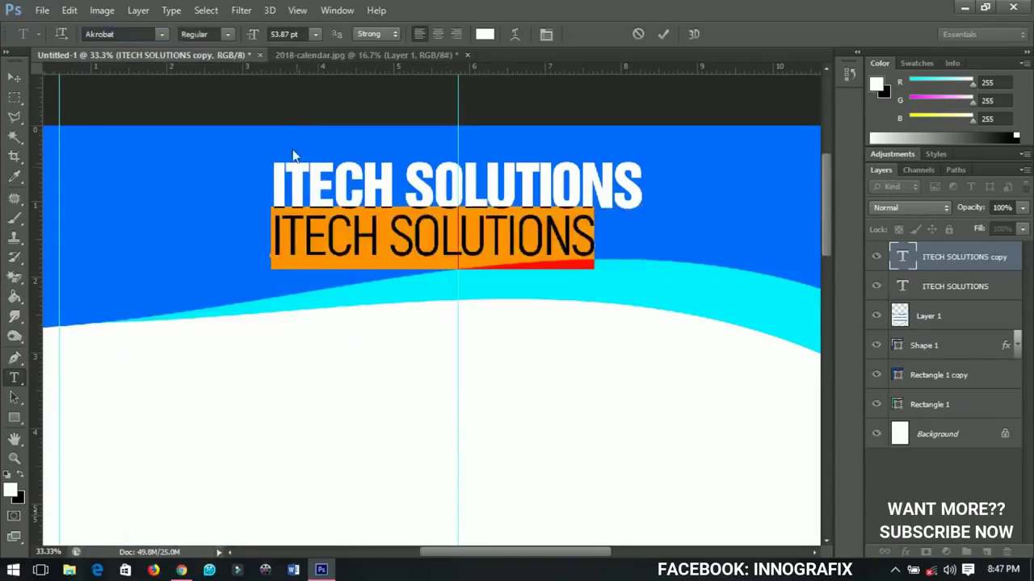
left_click(227, 34)
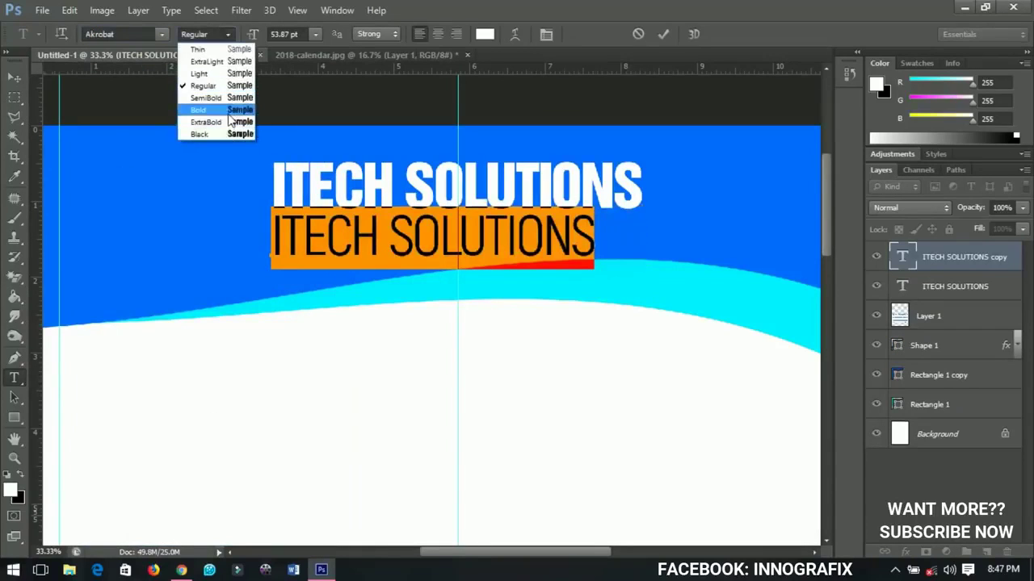
left_click(231, 111)
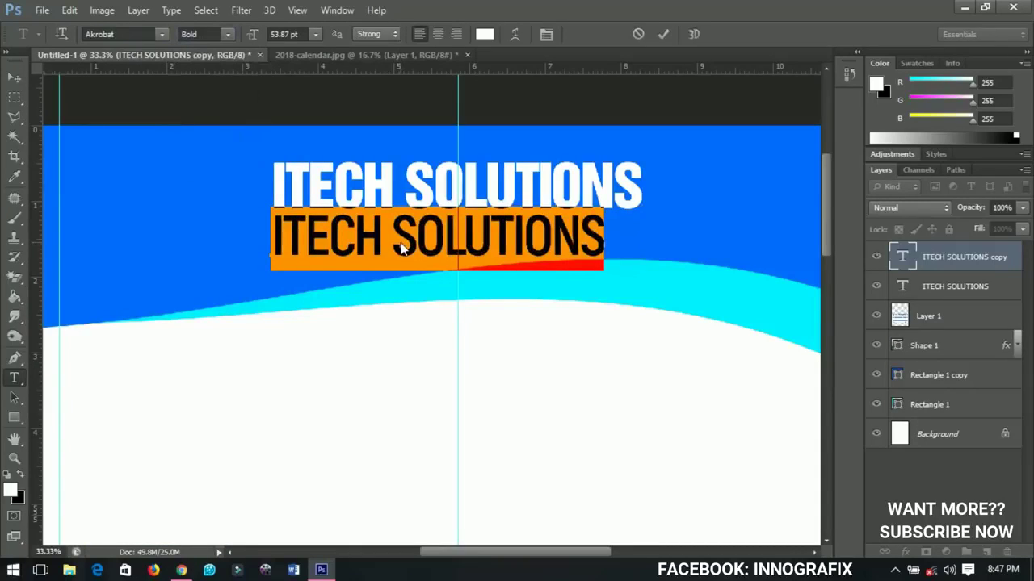
Step: Replace the duplicated title's text with "Computer and Internet Website"
type("Compute")
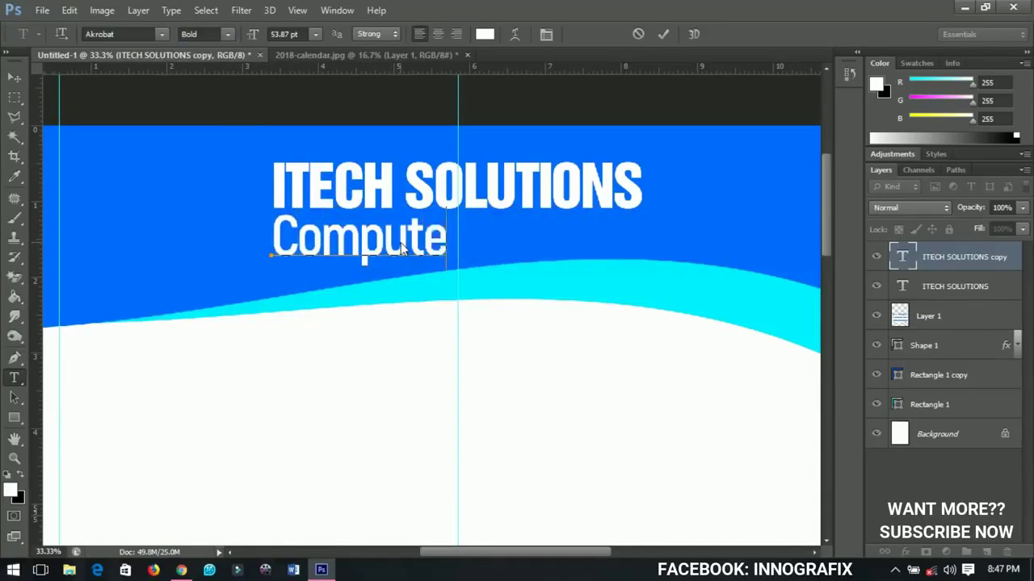
type("r and In")
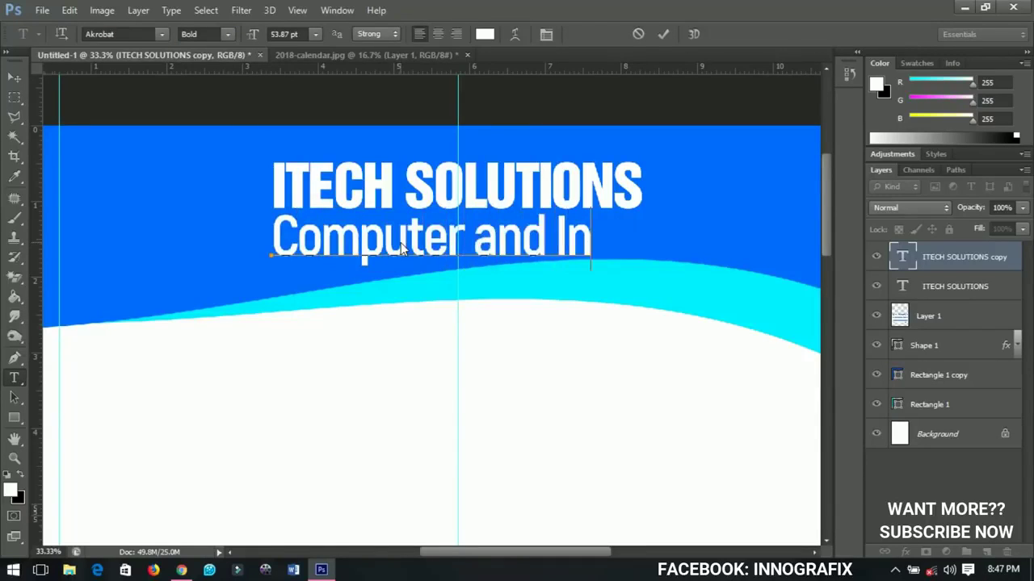
type("ternet We")
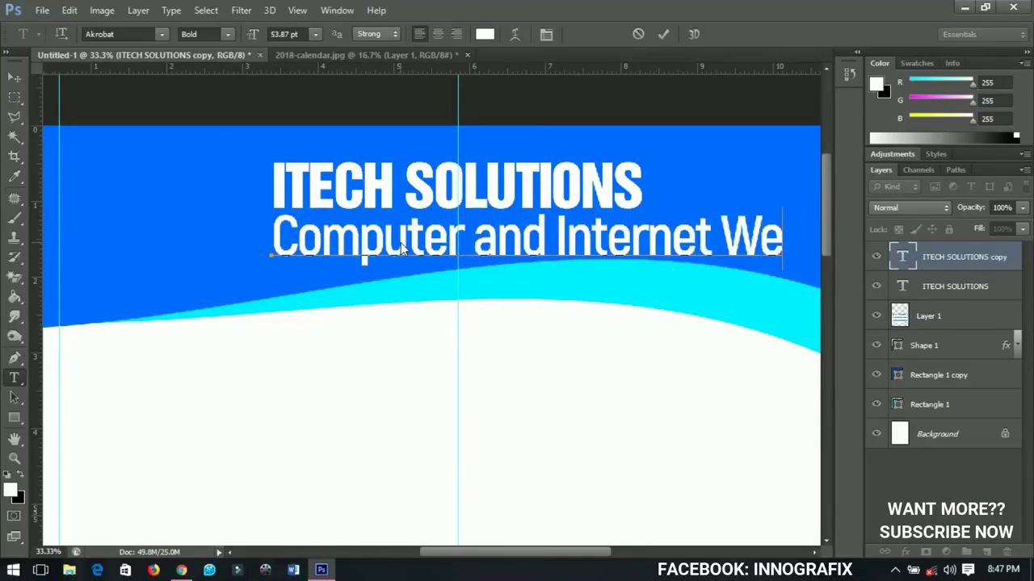
type("bs")
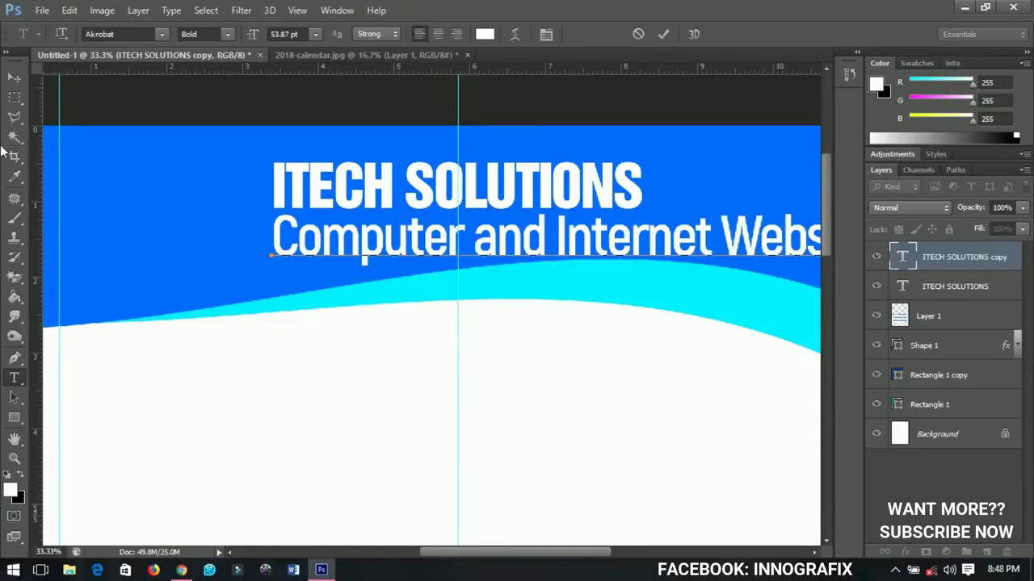
left_click(14, 77)
Step: Scale down the "Computer and Internet Website" subtitle to fit the header and centre it horizontally on the canvas
key("ctrl+t")
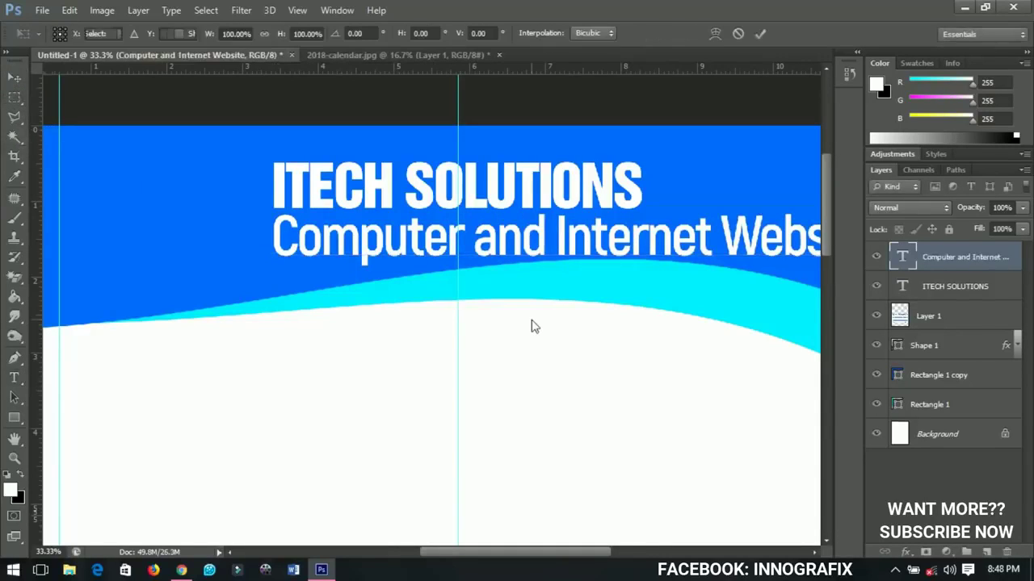
left_click_drag(272, 212, 336, 239)
key("Return")
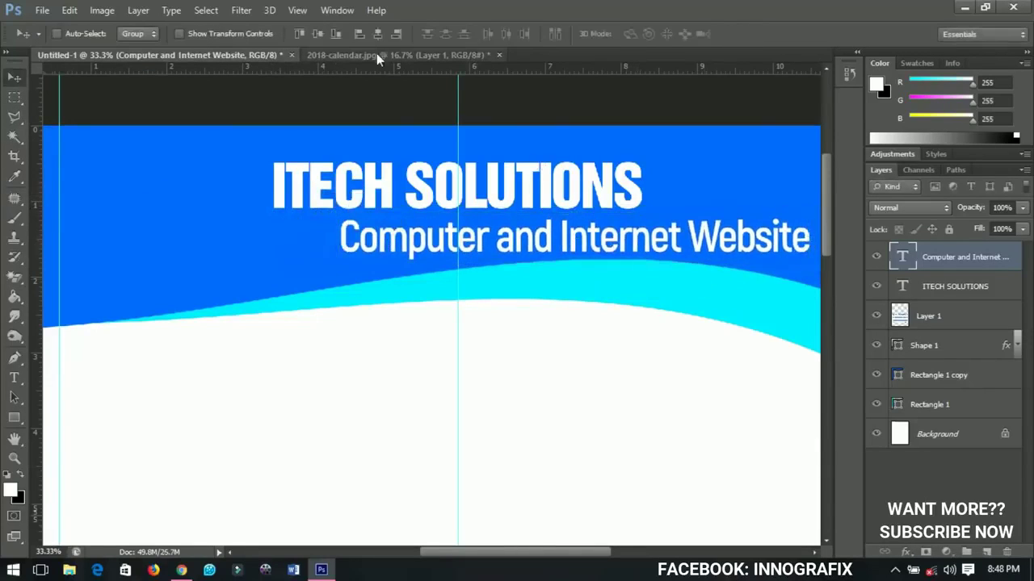
left_click(377, 33)
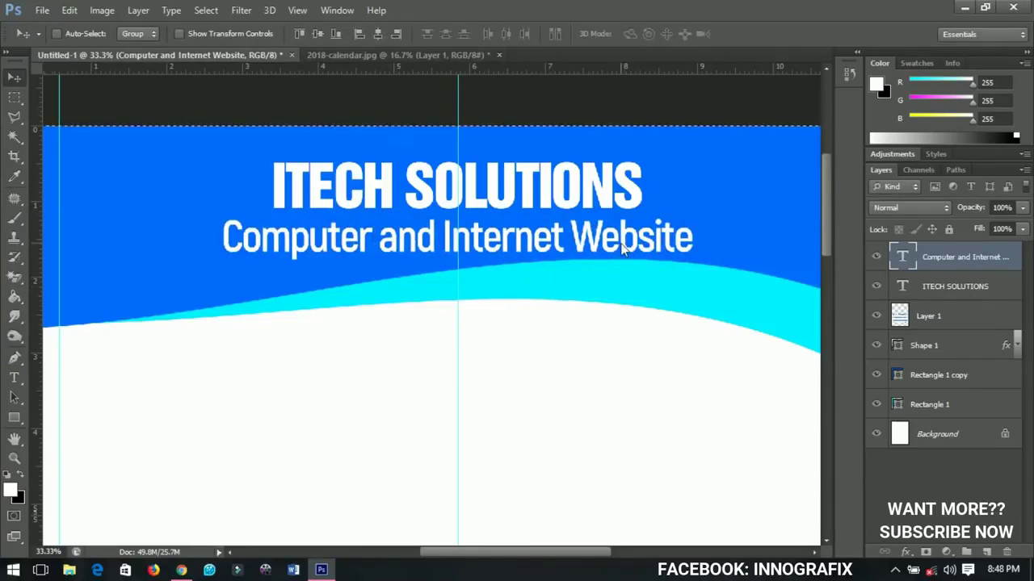
Step: Scale the subtitle down further to about 73% and move it up slightly, closer beneath the title
key("ctrl+t")
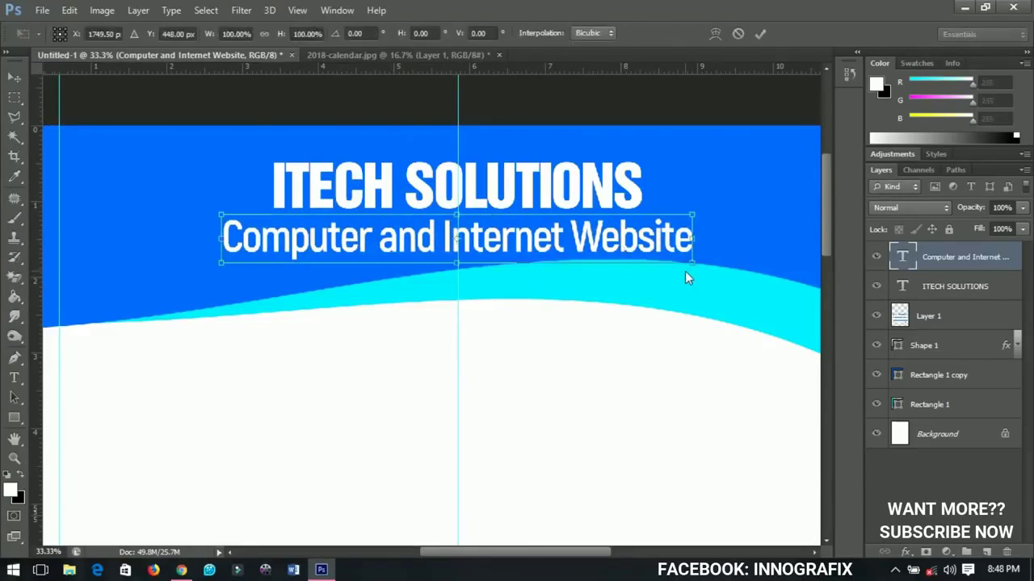
left_click_drag(692, 267, 631, 237)
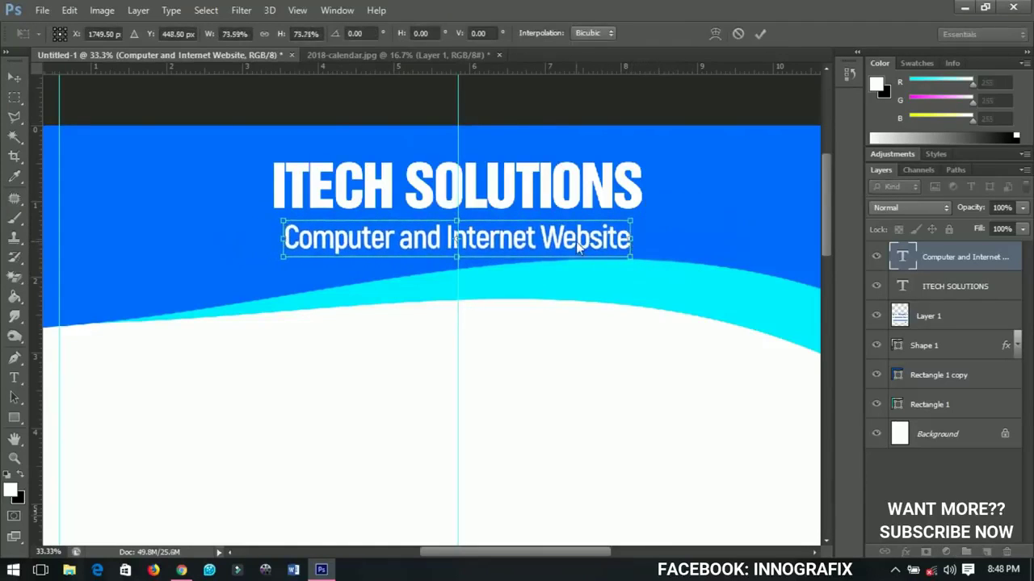
key("Return")
left_click_drag(571, 253, 570, 247)
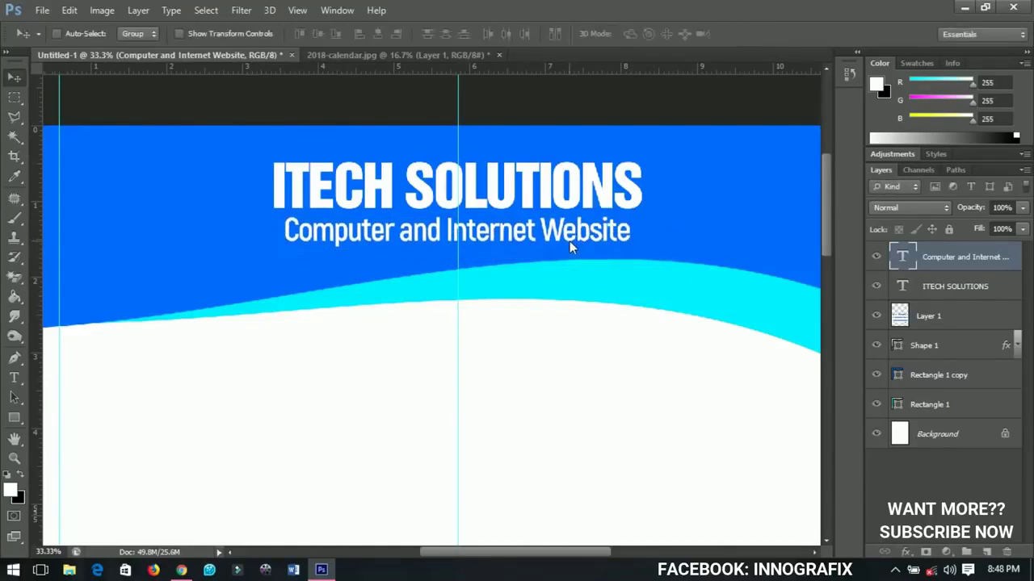
scroll(569, 240, "right", 3)
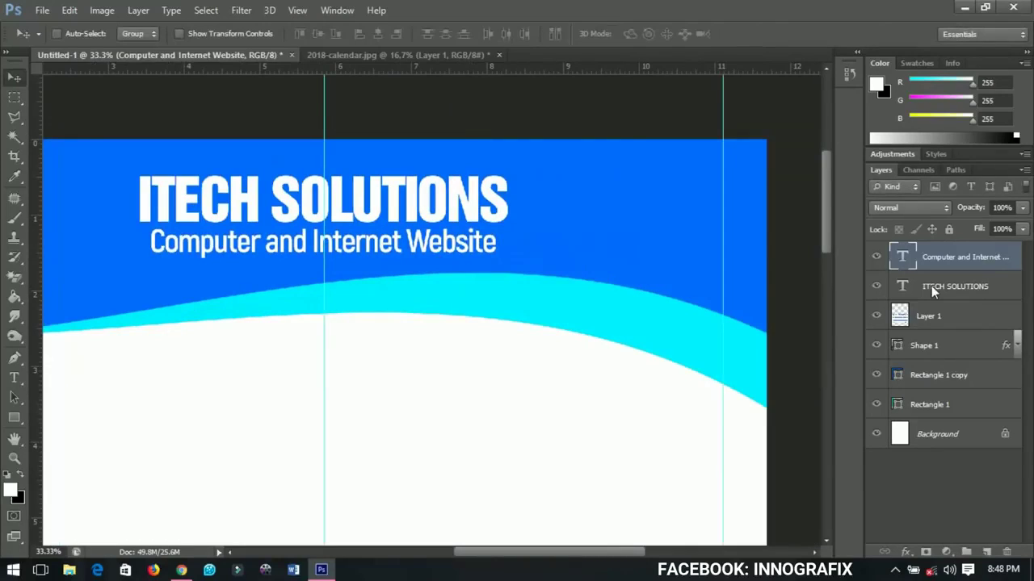
Step: Duplicate the ITECH SOLUTIONS title, change the copy's text to "2018" and move it to the header's upper-right corner
left_click(931, 285)
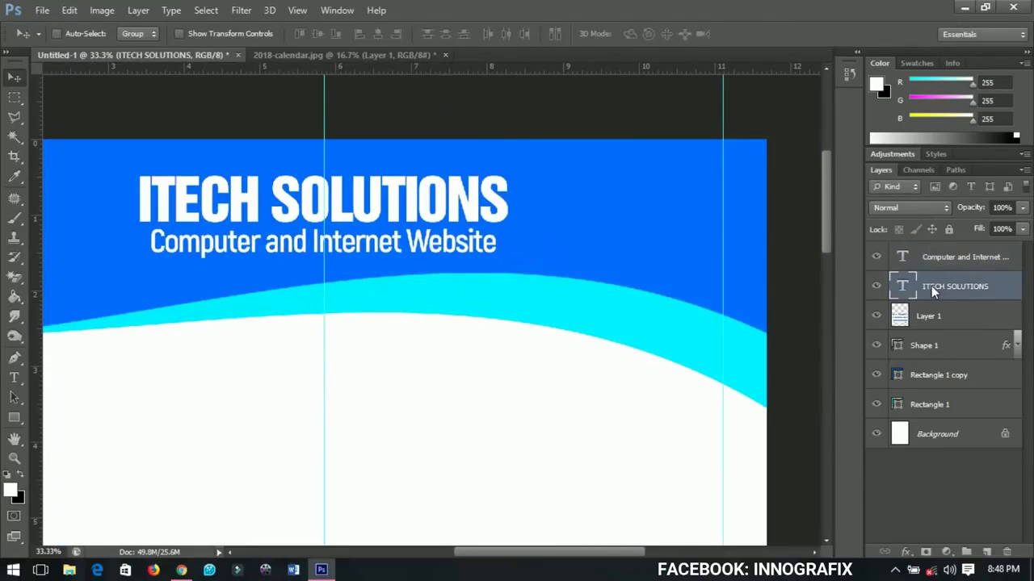
key("ctrl+j")
left_click_drag(473, 234, 653, 305)
double_click(648, 289)
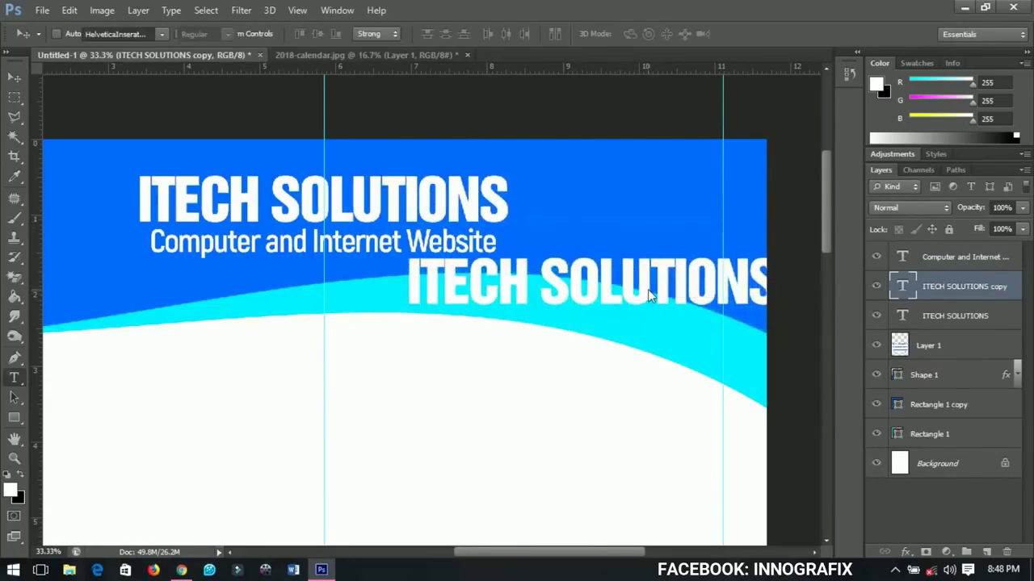
type("2018")
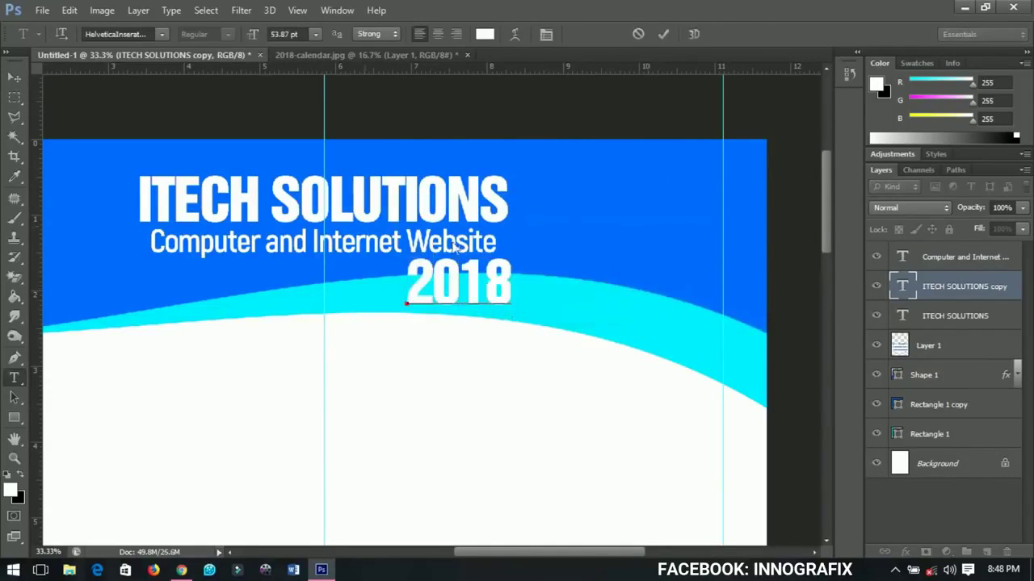
left_click(14, 77)
left_click_drag(450, 312, 677, 208)
Step: Duplicate the "Computer and Internet Website" subtitle and replace the copy's text with "CALENDAR"
right_click(382, 249)
left_click(413, 251)
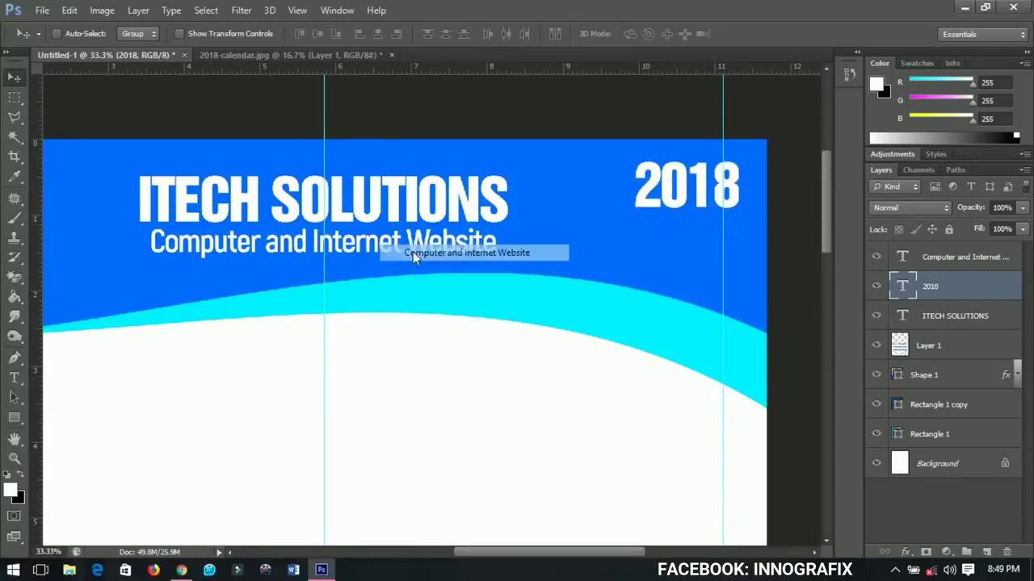
key("ctrl+j")
left_click_drag(417, 260, 705, 253)
key("t")
triple_click(673, 249)
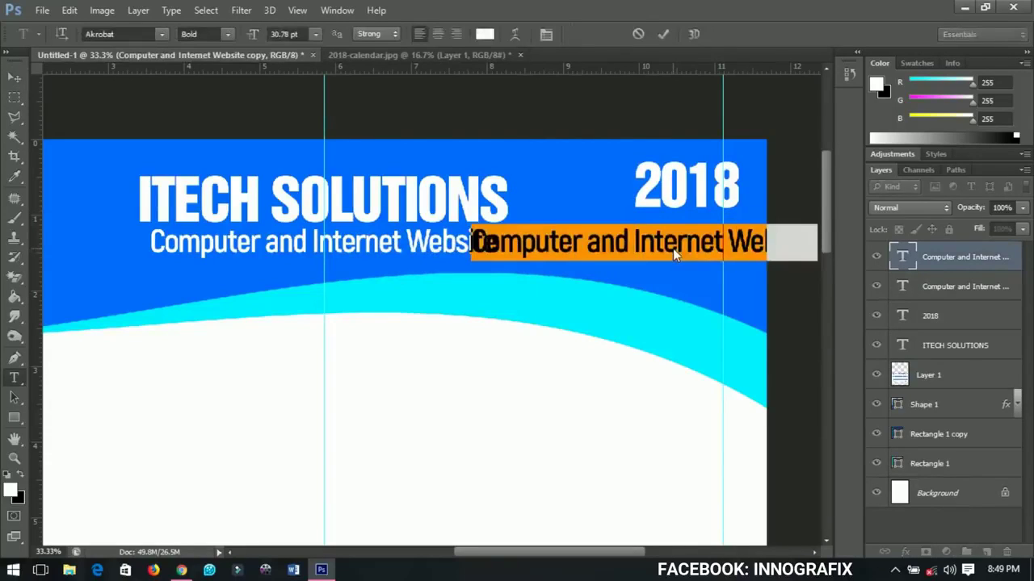
type("CAL")
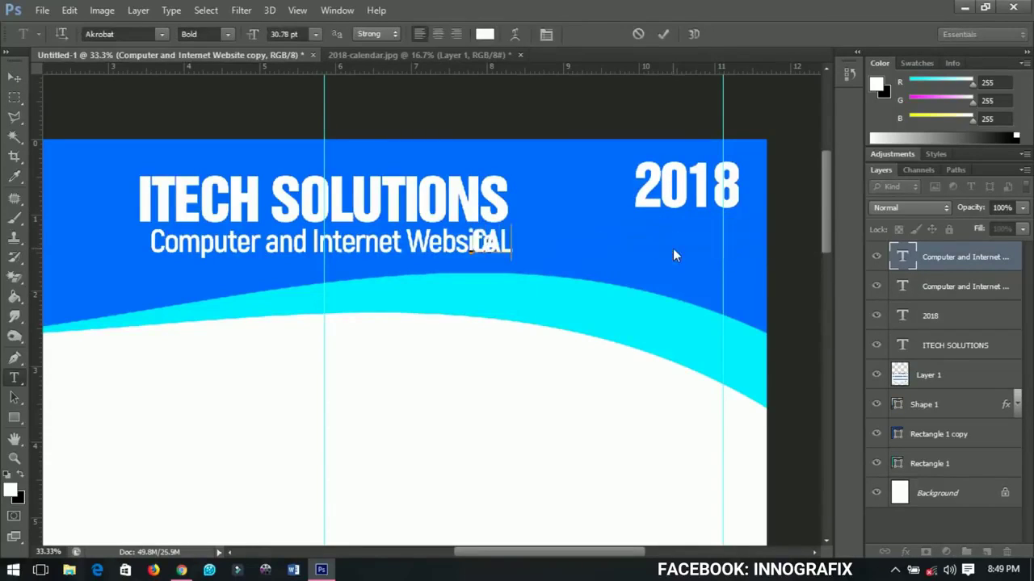
type("ENDAR")
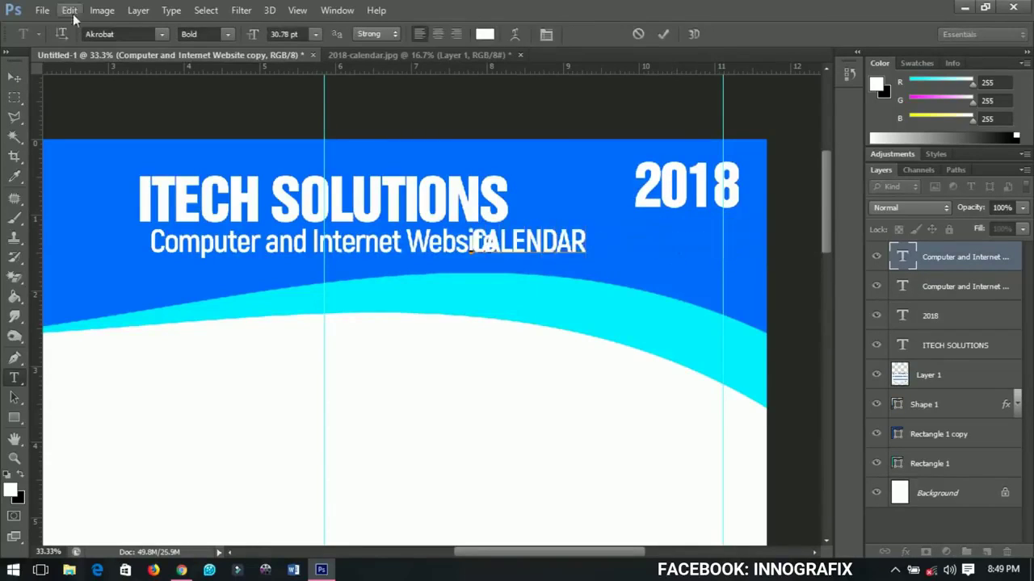
Step: Move the CALENDAR text directly beneath 2018 and nudge it slightly right to line up with the year
left_click(14, 77)
left_click_drag(504, 265, 662, 245)
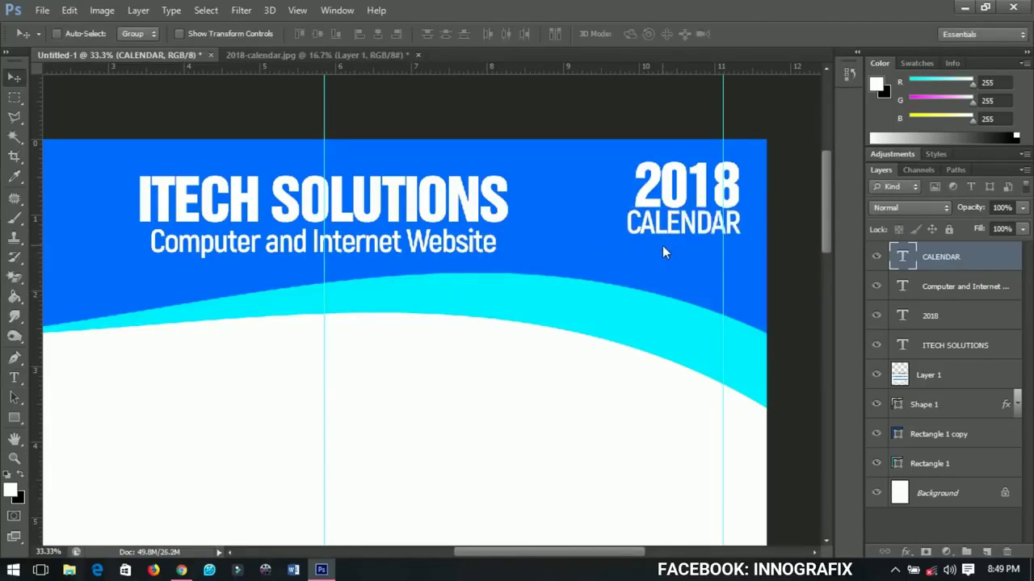
key("Right")
key("Right")
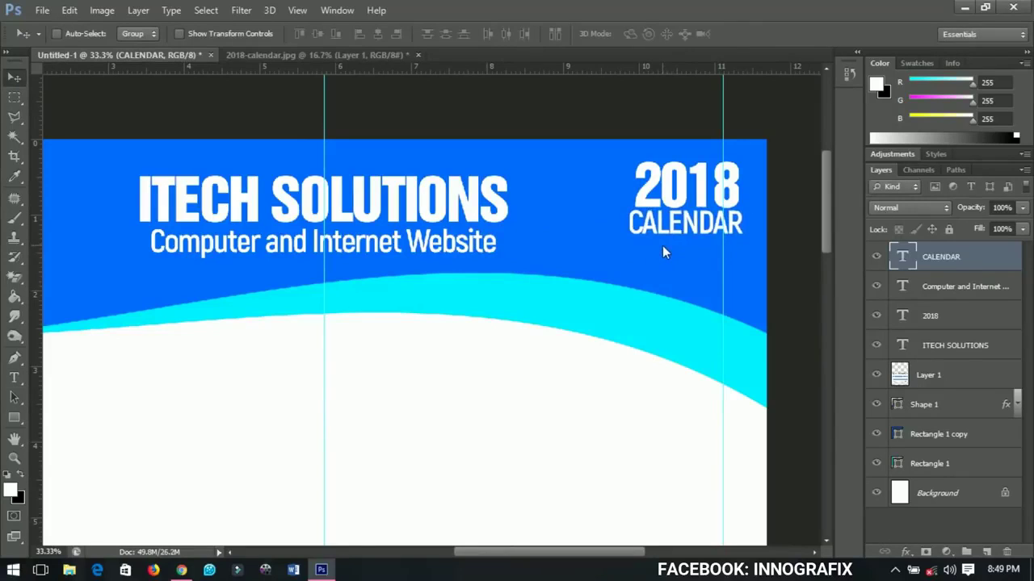
Step: Draw a white rounded rectangle of about 587 × 681 px with 50 px radius from above the header's top edge, starting at the left guide
scroll(411, 320, "left", 8)
scroll(463, 321, "down", 1)
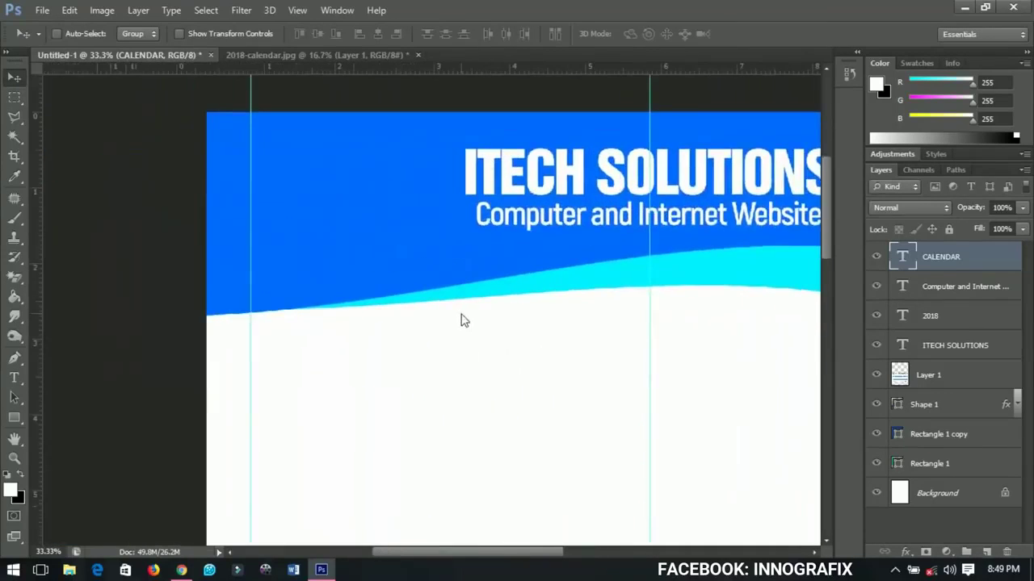
scroll(462, 320, "up", 1)
left_click(14, 417)
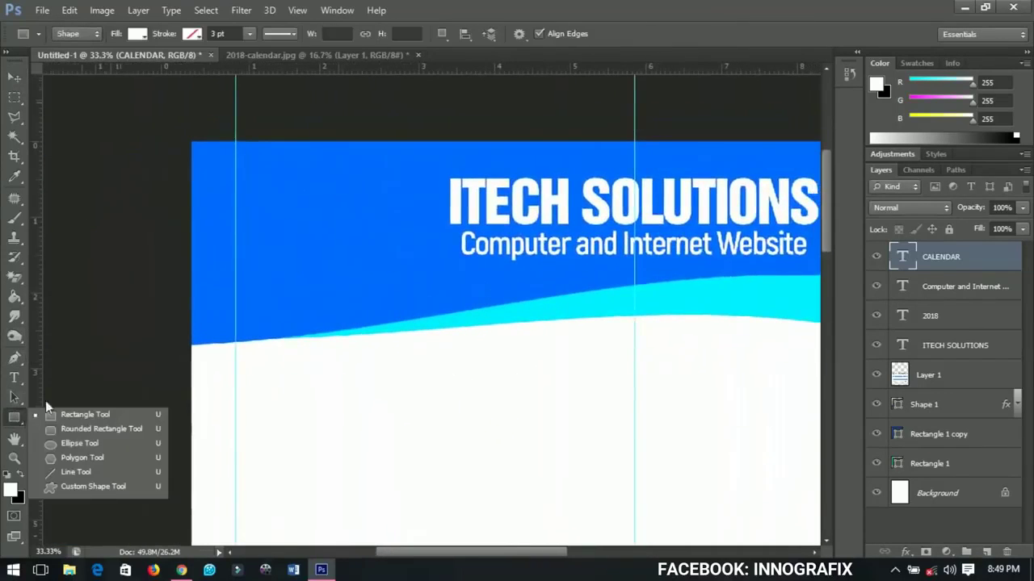
left_click(65, 430)
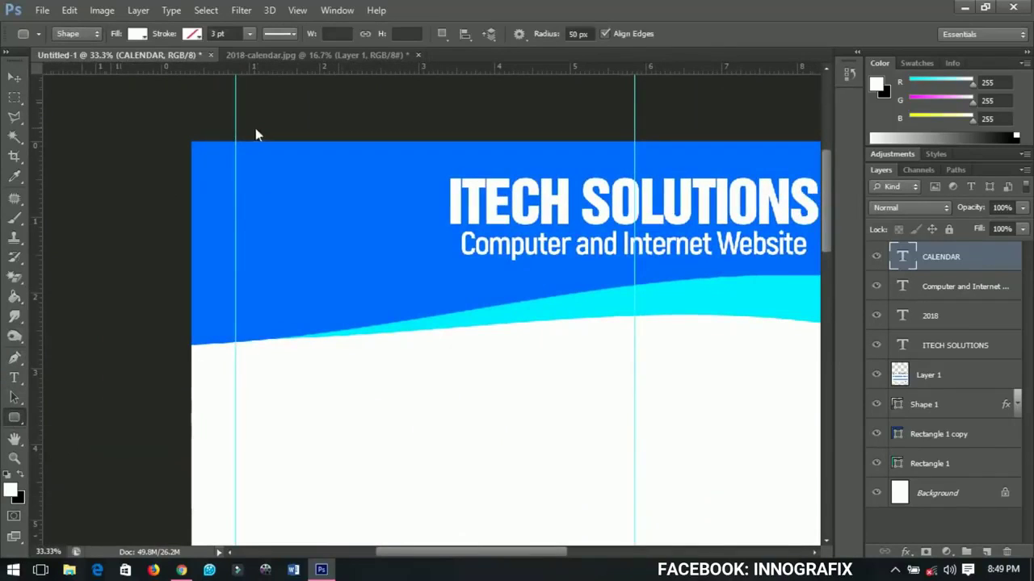
left_click_drag(237, 134, 383, 305)
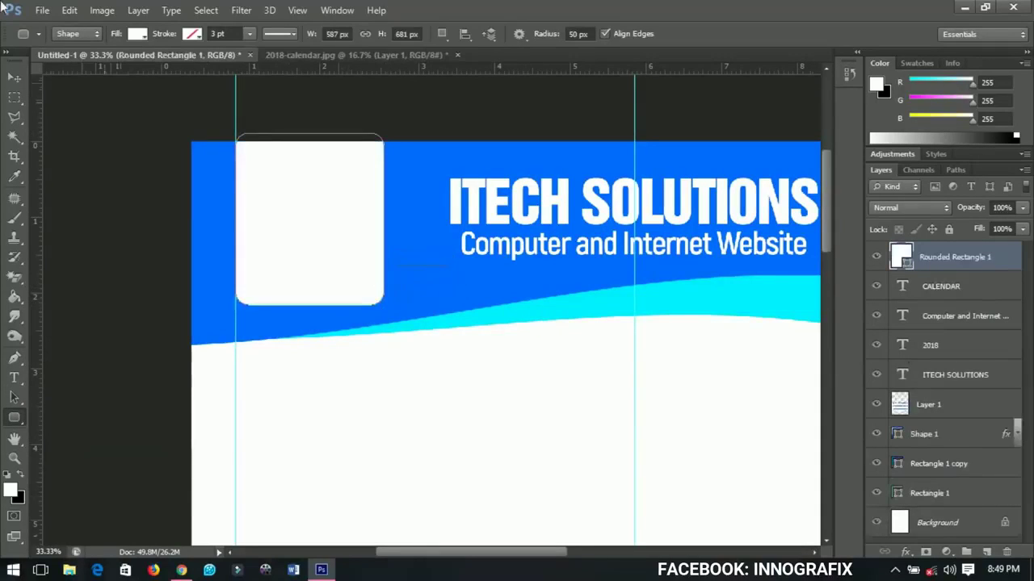
left_click(15, 80)
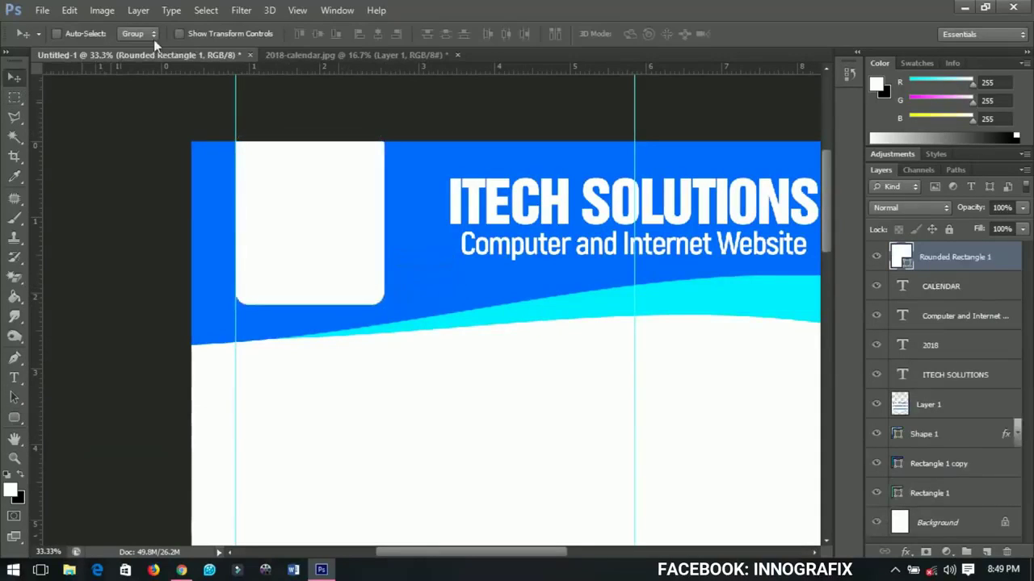
Step: Place the "logo 2 png" image, scaled down, on the white rounded rectangle in the header
left_click(42, 10)
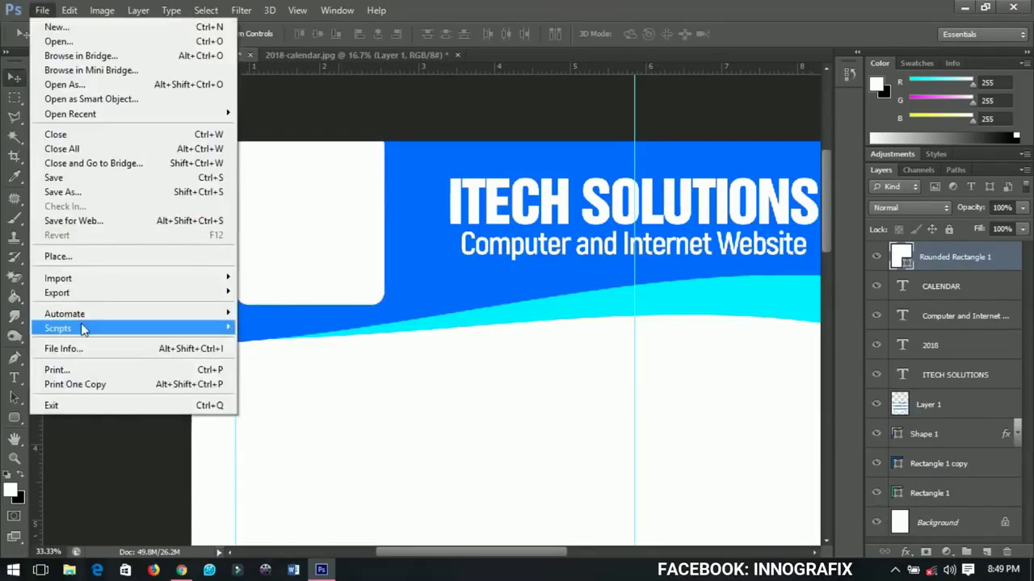
left_click(76, 257)
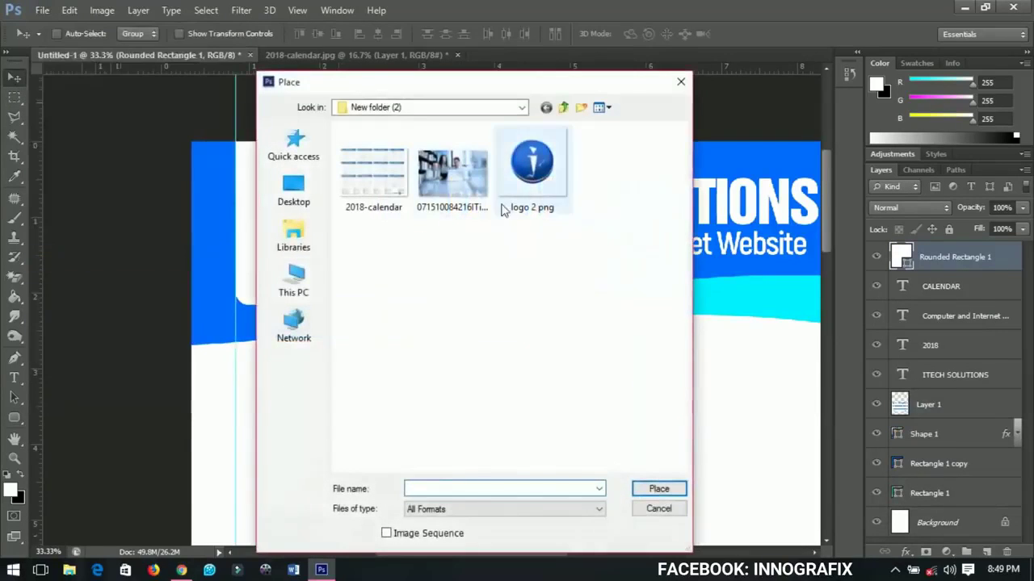
left_click(501, 194)
left_click(655, 490)
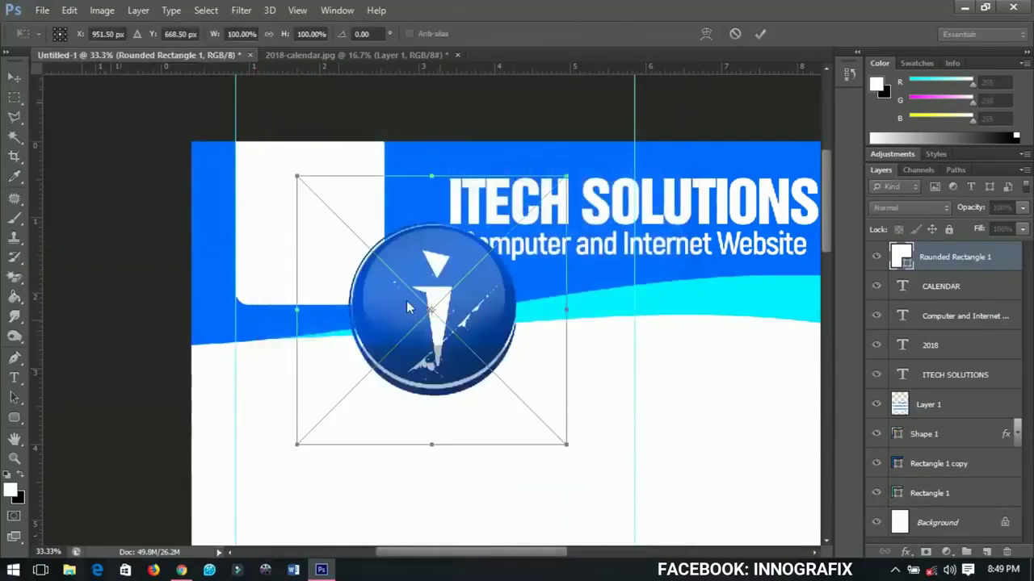
left_click_drag(571, 455, 413, 341)
key("Return")
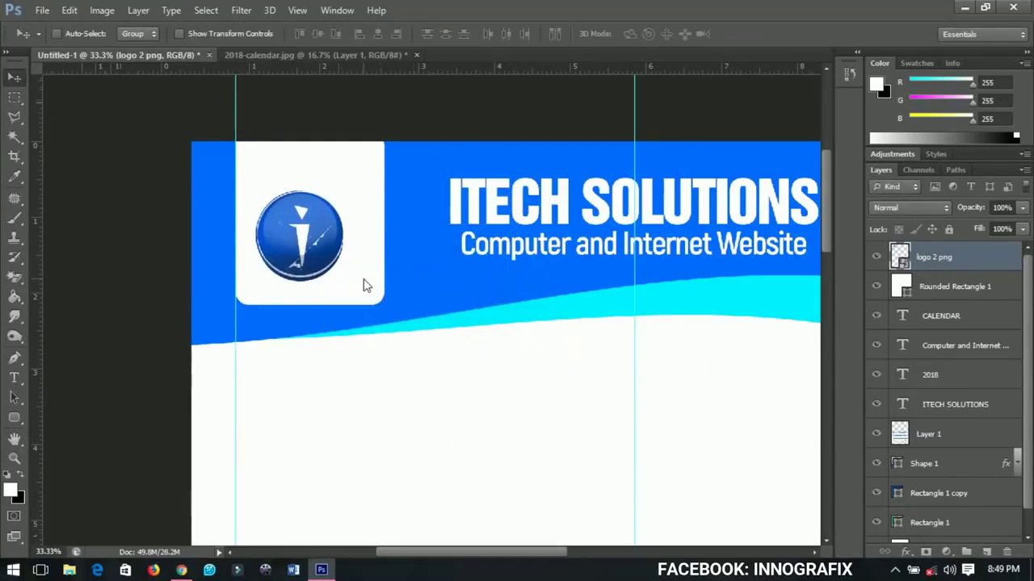
Step: Narrow the white rounded rectangle from its right side so it frames the logo evenly
right_click(363, 284)
left_click(415, 290)
key("ctrl+t")
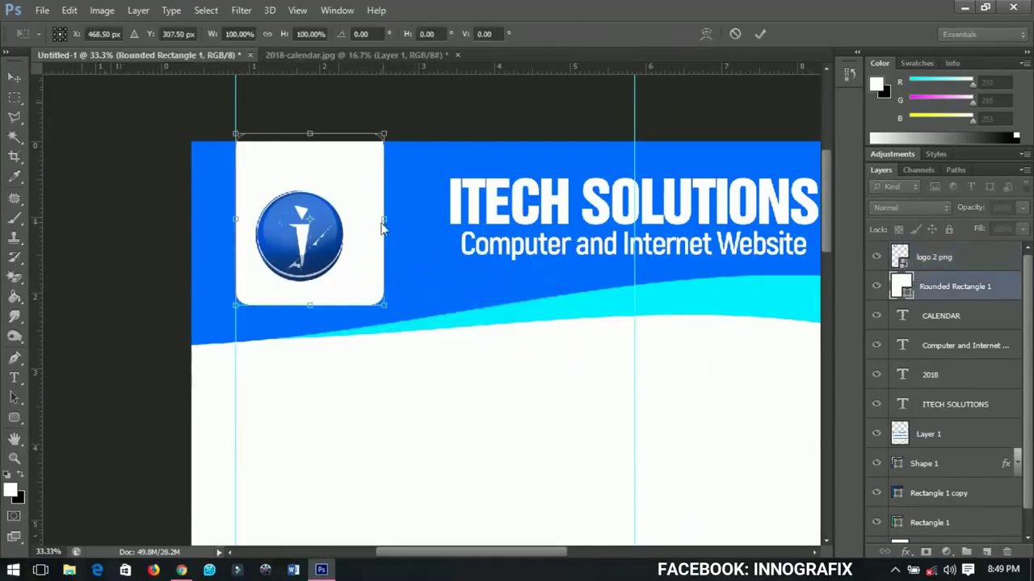
left_click_drag(382, 223, 361, 224)
key("Return")
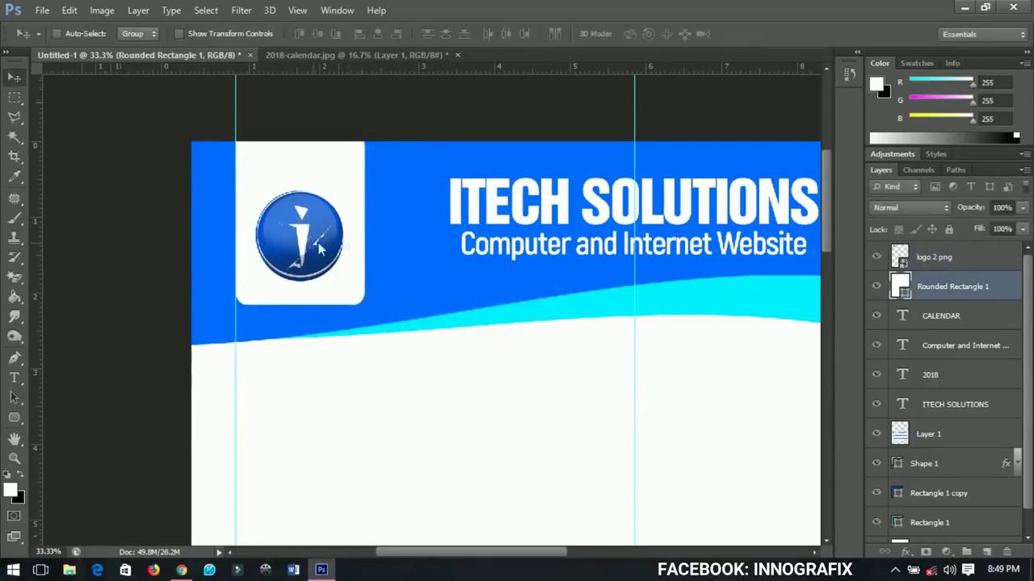
Step: Examine the whole calendar page layout, from the header and month grids down to the footer
scroll(312, 259, "down", 1)
scroll(318, 261, "up", 2)
scroll(328, 270, "down", 5)
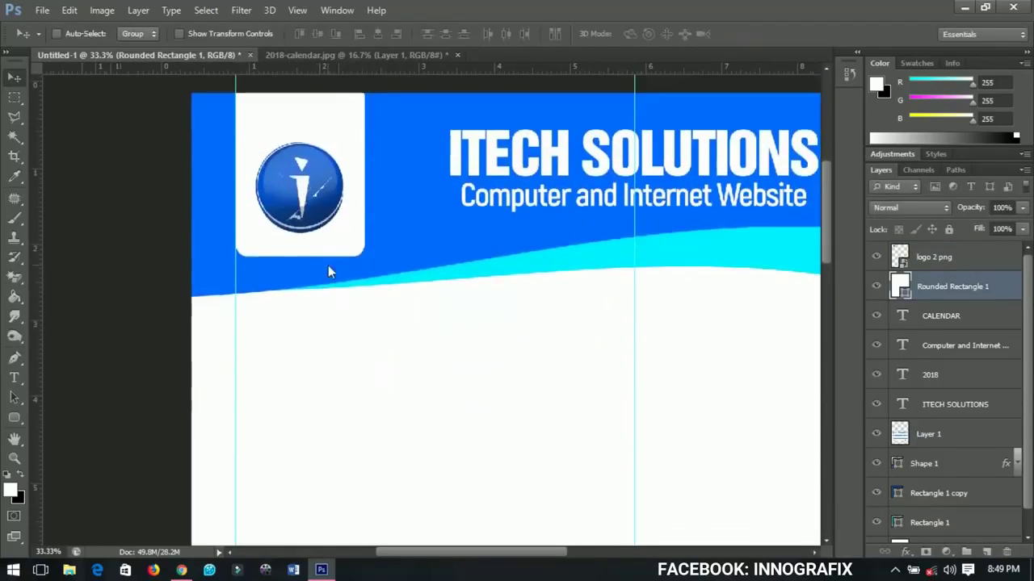
scroll(399, 291, "down", 3)
scroll(404, 290, "down", 2)
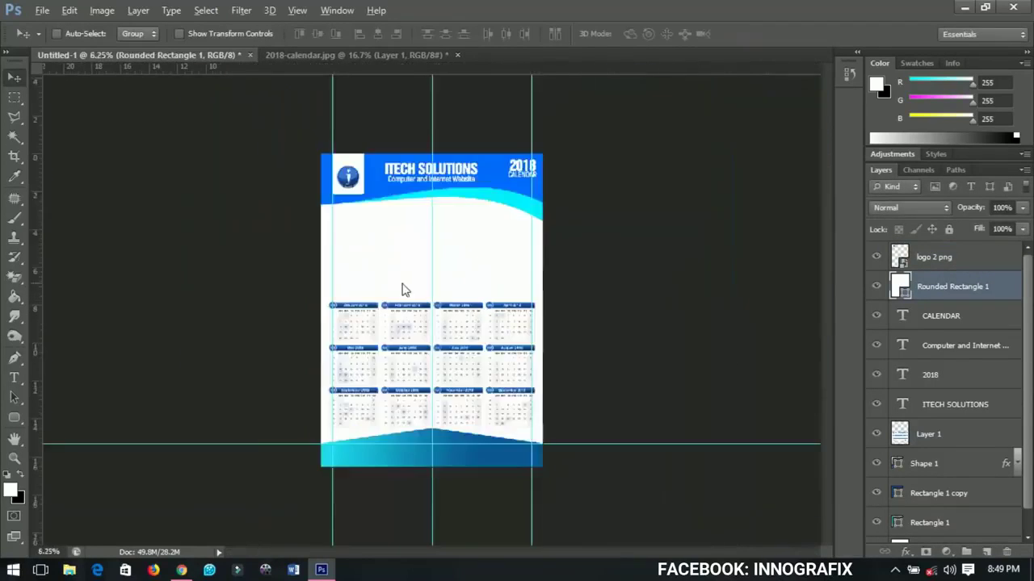
scroll(403, 289, "up", 2)
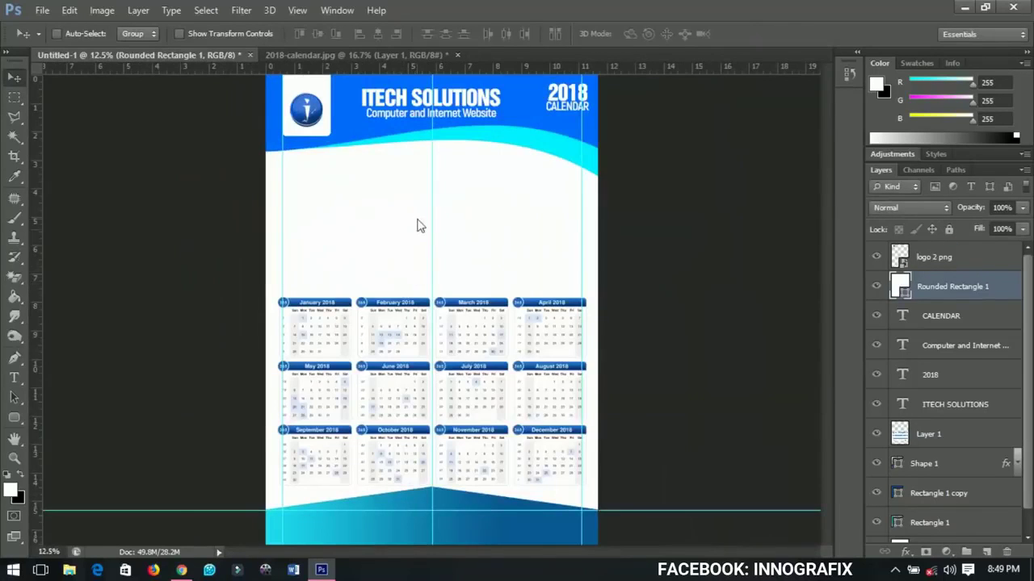
scroll(418, 226, "up", 1)
scroll(453, 283, "up", 3)
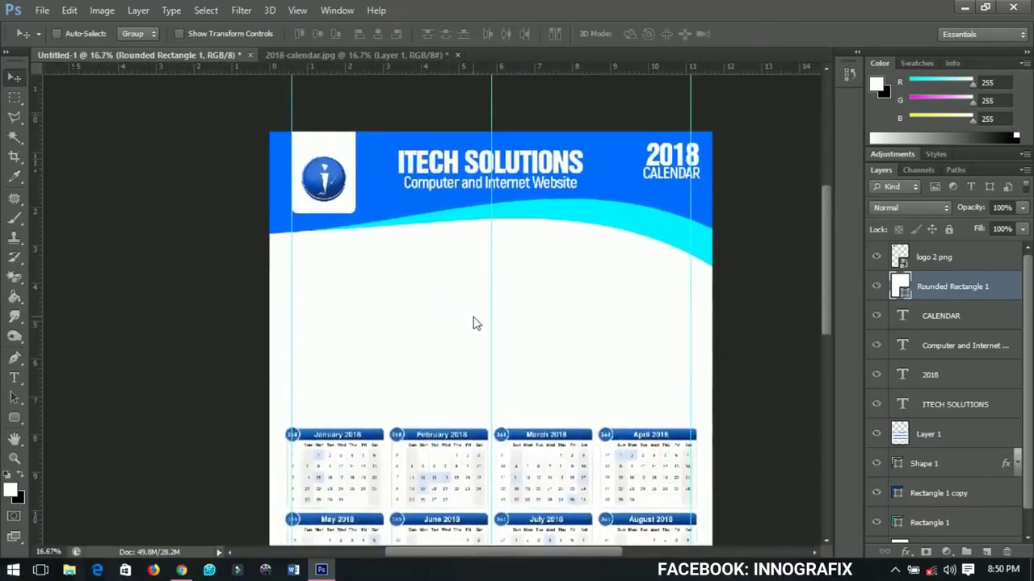
scroll(473, 323, "down", 2)
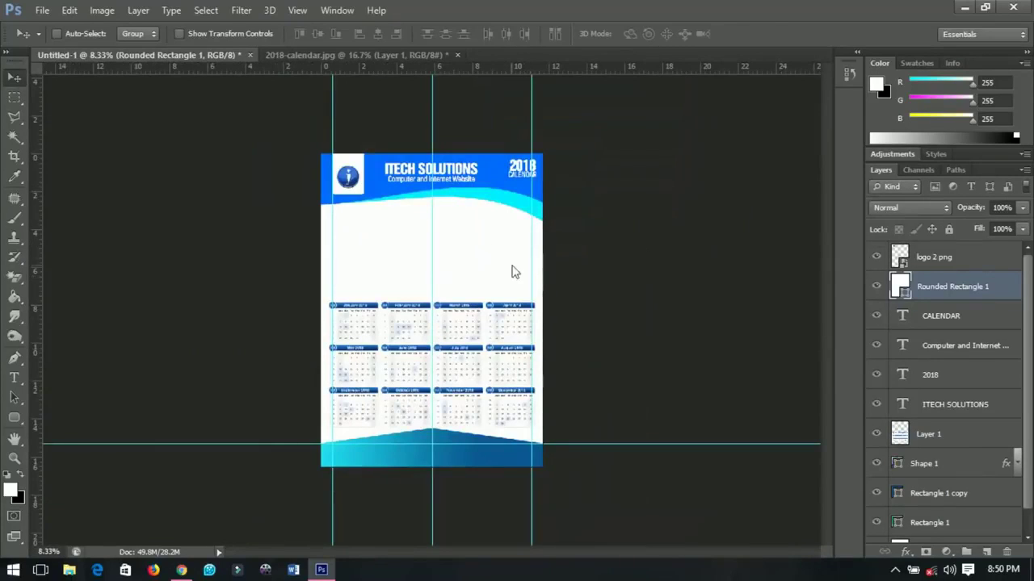
scroll(464, 242, "up", 1)
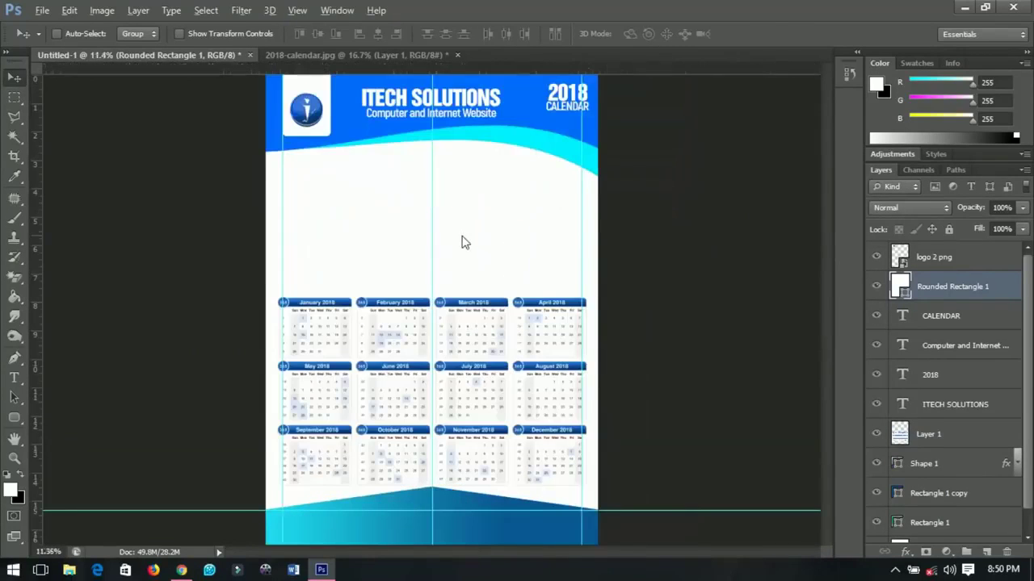
key("ctrl+0")
scroll(988, 457, "down", 1)
left_click(945, 501)
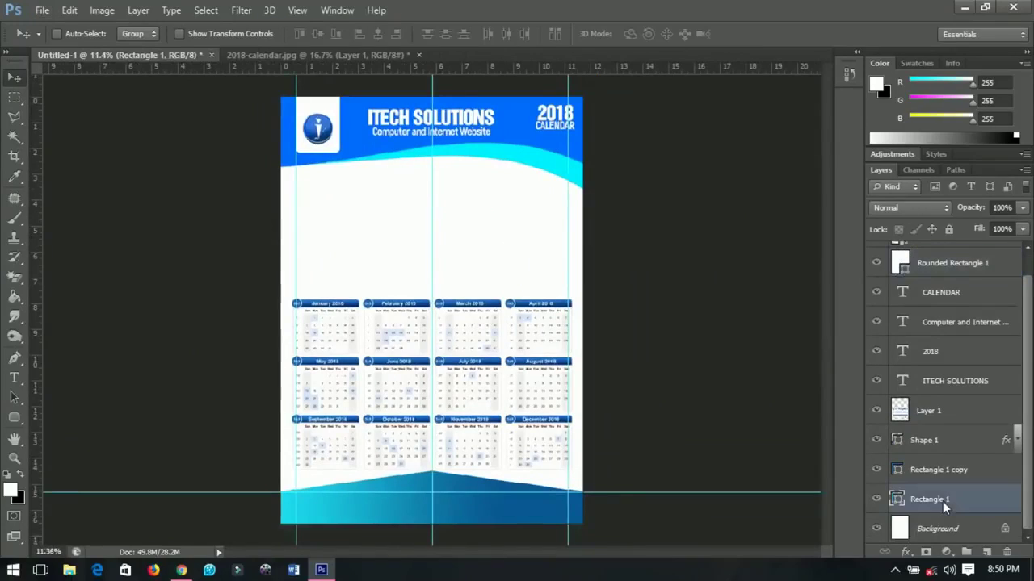
left_click(938, 530)
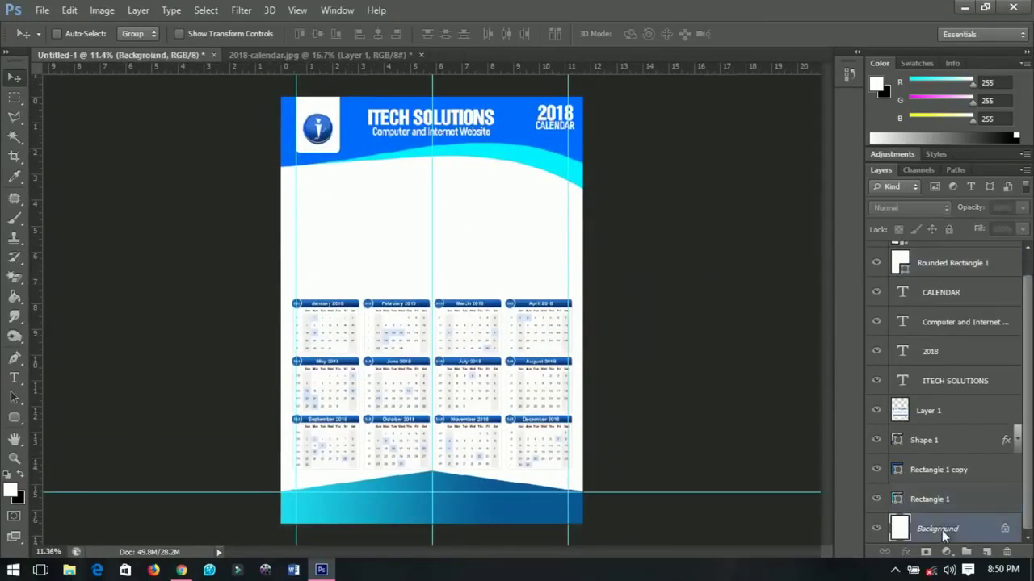
left_click(42, 11)
left_click(49, 257)
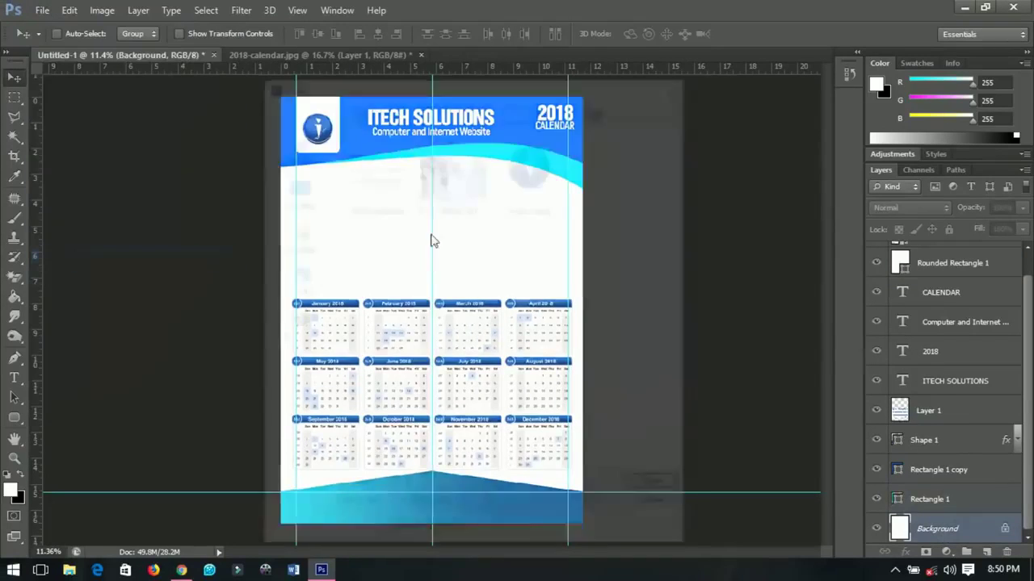
left_click(462, 187)
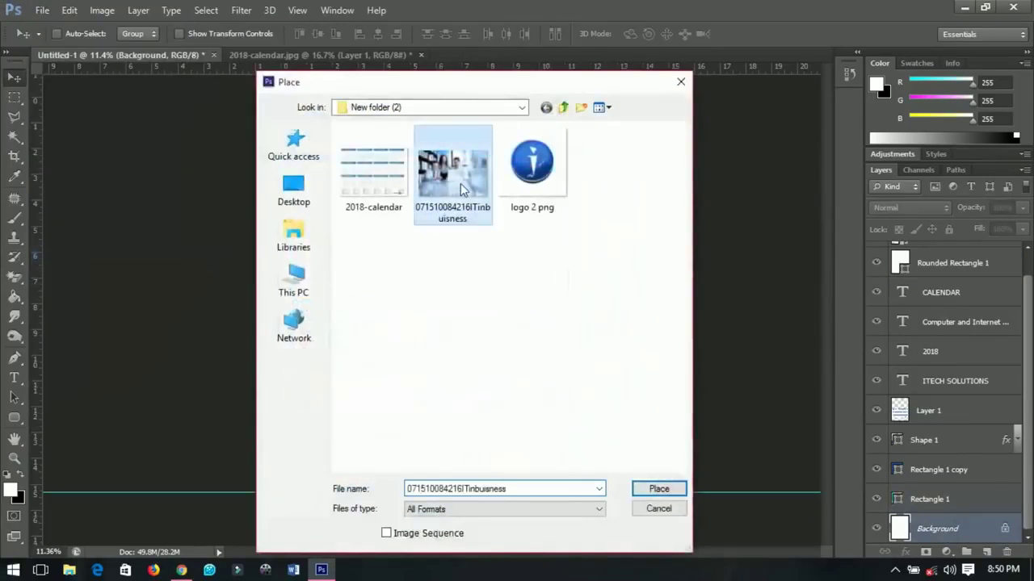
left_click(659, 488)
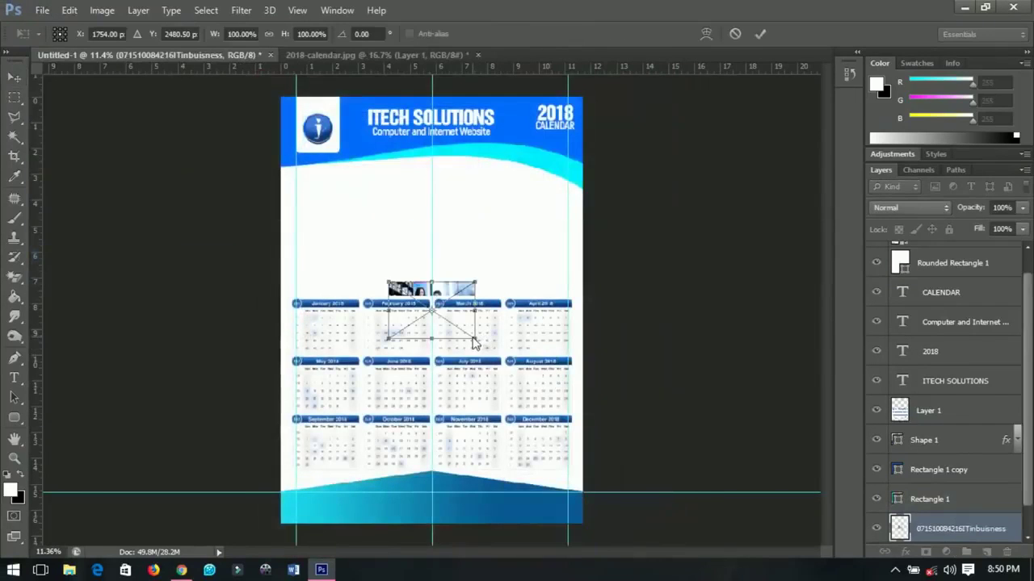
Step: Enlarge the placed photo to about 353% to span the page width and move it up beneath the header wave
left_click_drag(474, 343, 587, 412)
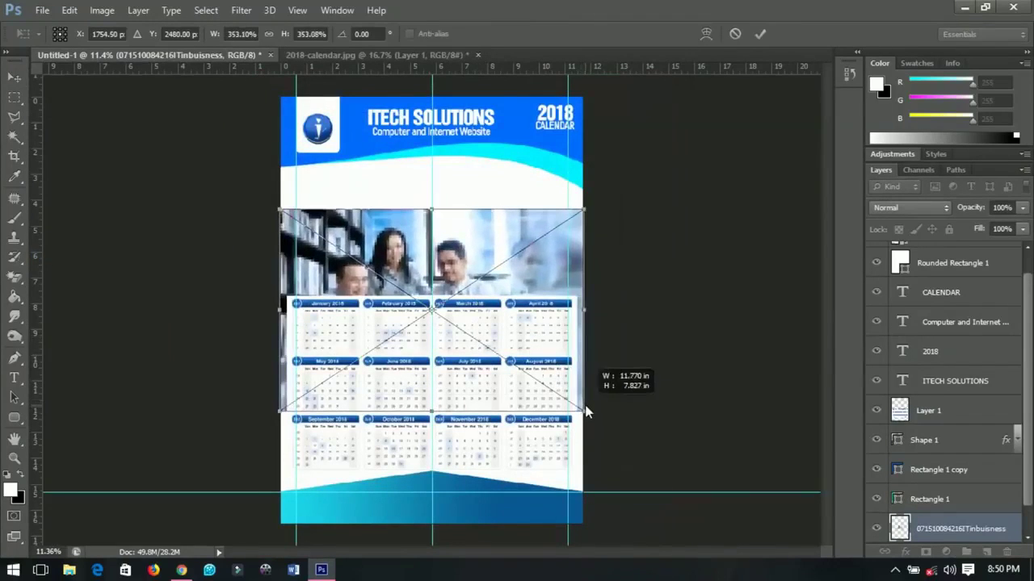
key("Return")
left_click_drag(543, 373, 540, 324)
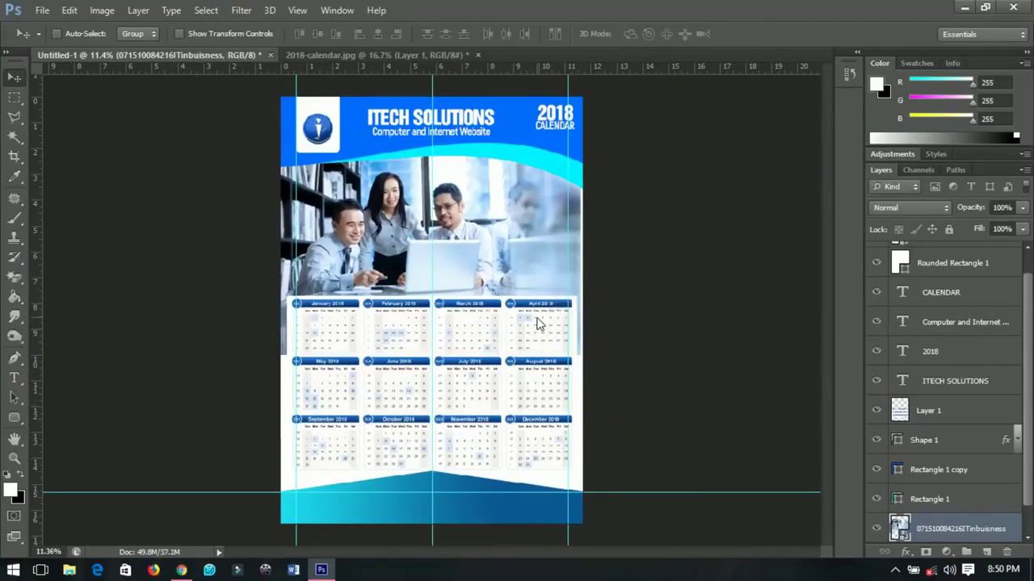
Step: Rasterize the placed office photo's layer
right_click(954, 529)
left_click(777, 191)
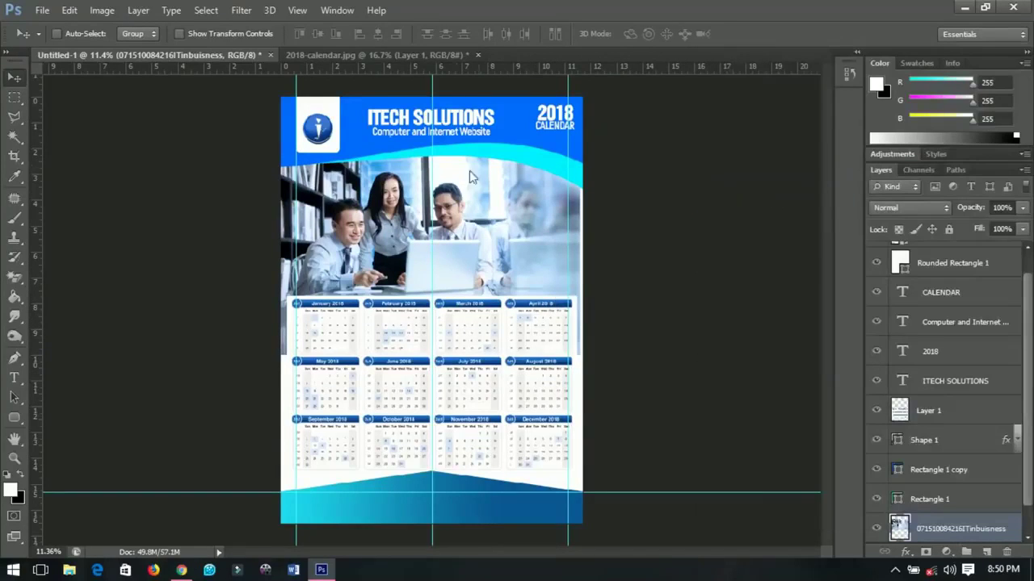
scroll(453, 295, "up", 3)
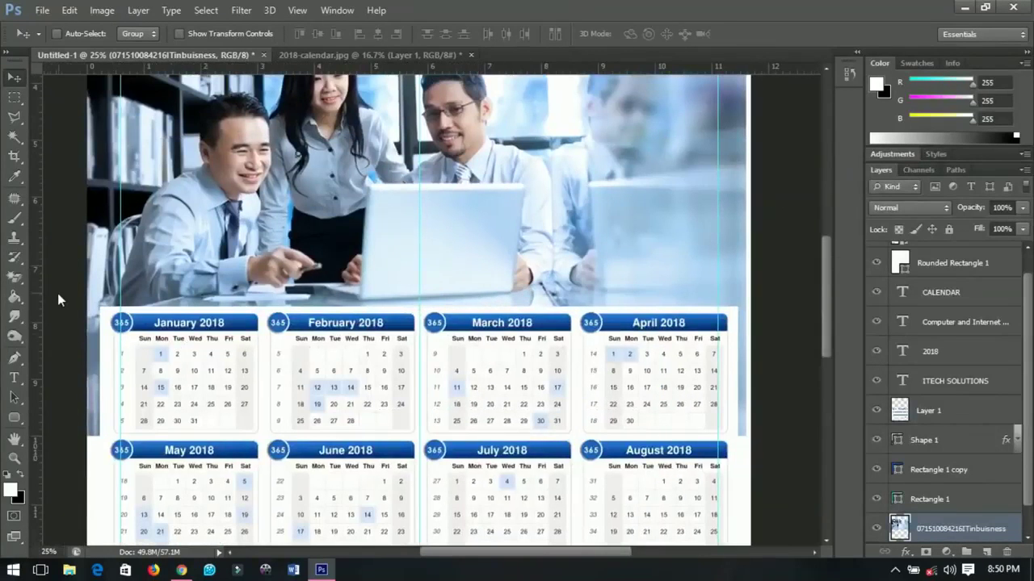
Step: Delete the lower part of the office photo that lies behind the month grids, from the top edge of the January row downward
left_click(13, 97)
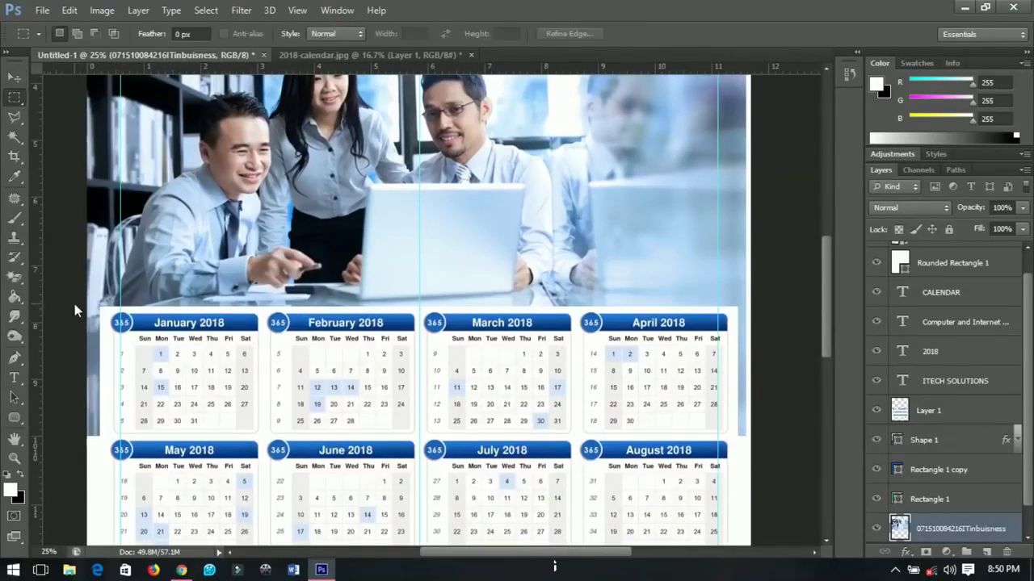
left_click_drag(75, 306, 768, 526)
key("Delete")
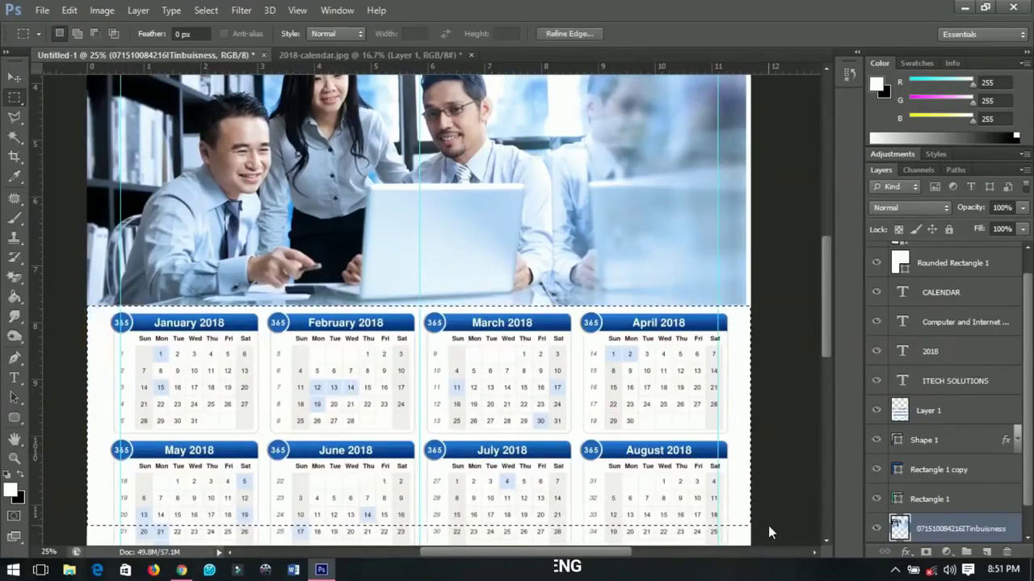
key("ctrl+d")
Step: Add the text "facebook.com/InnoGrafix" in white 30 pt Akrobat Bold near the footer's peak, on a new layer above Layer 1
scroll(275, 296, "down", 5)
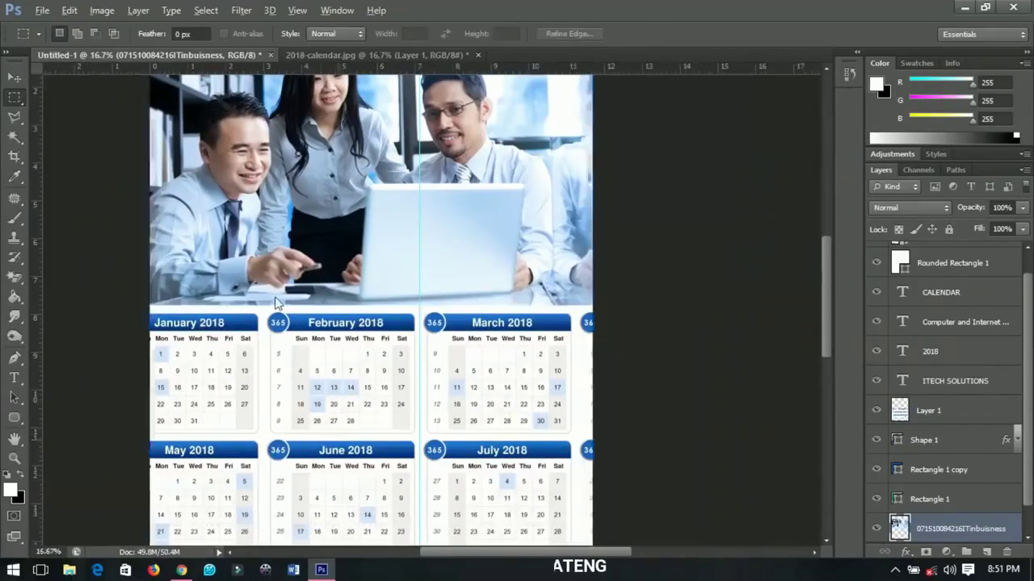
key("v")
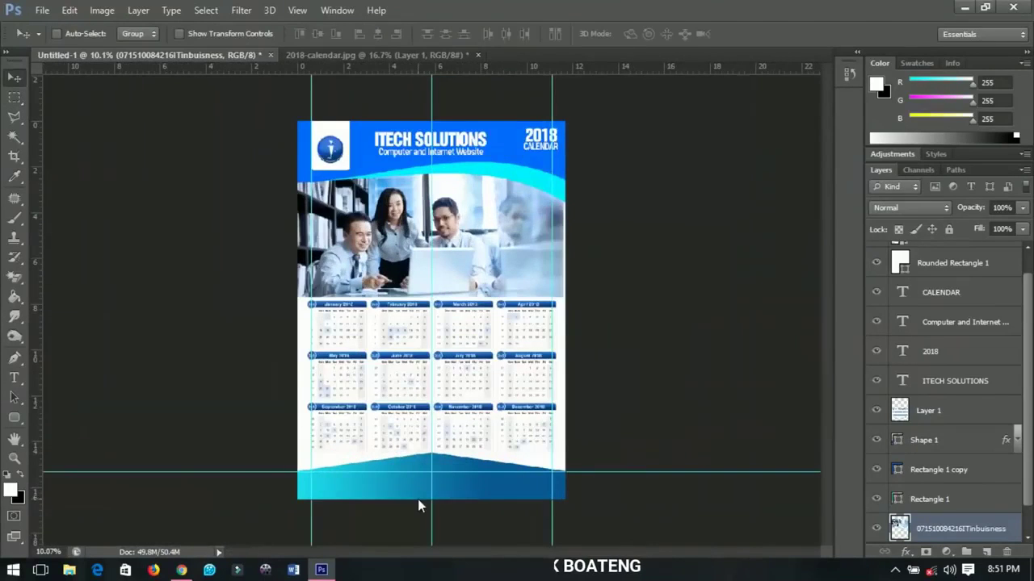
scroll(418, 503, "up", 4)
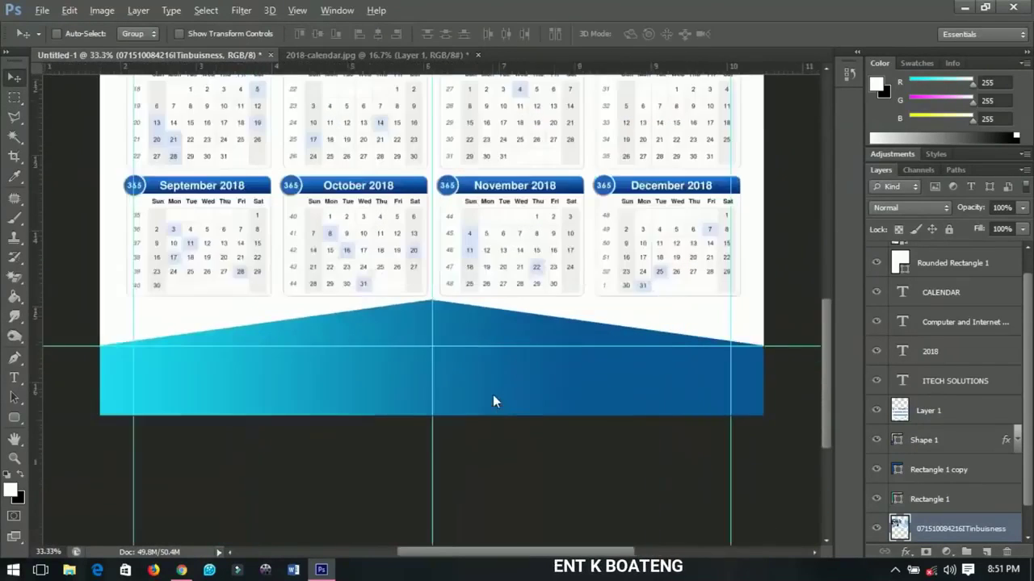
right_click(446, 352)
left_click(497, 360)
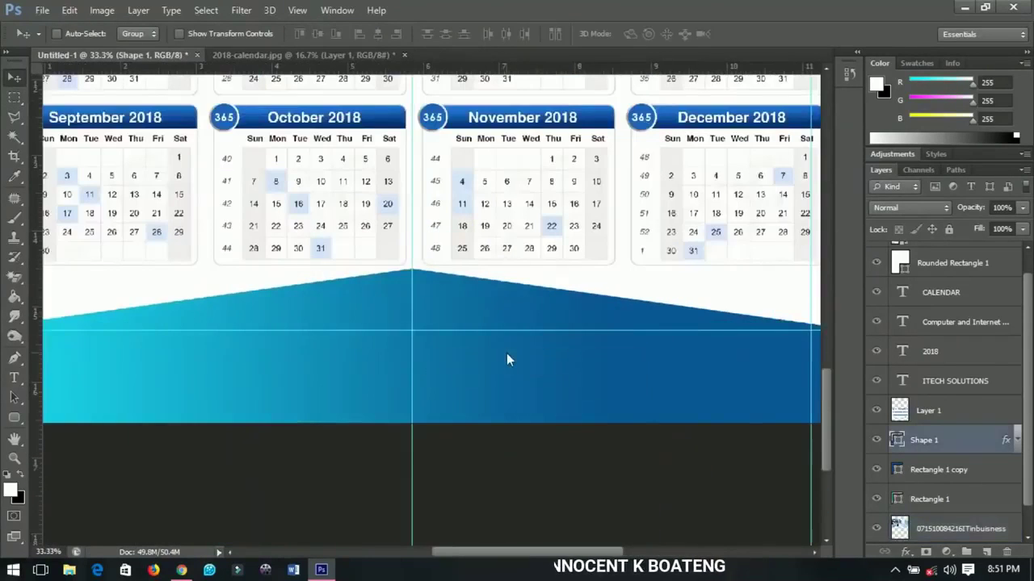
scroll(507, 361, "down", 2)
left_click(929, 410)
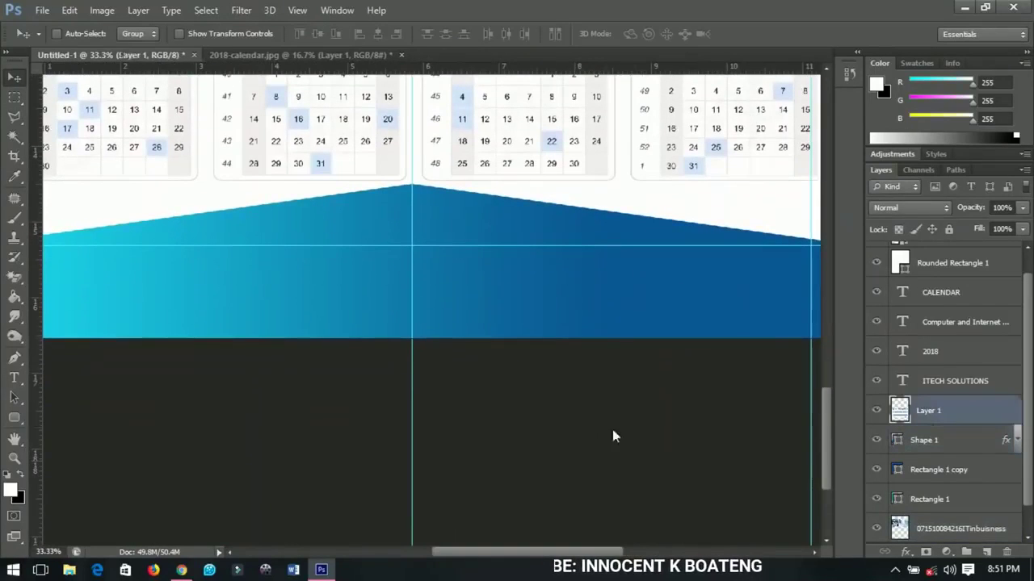
scroll(376, 311, "up", 1)
scroll(385, 310, "down", 1)
key("t")
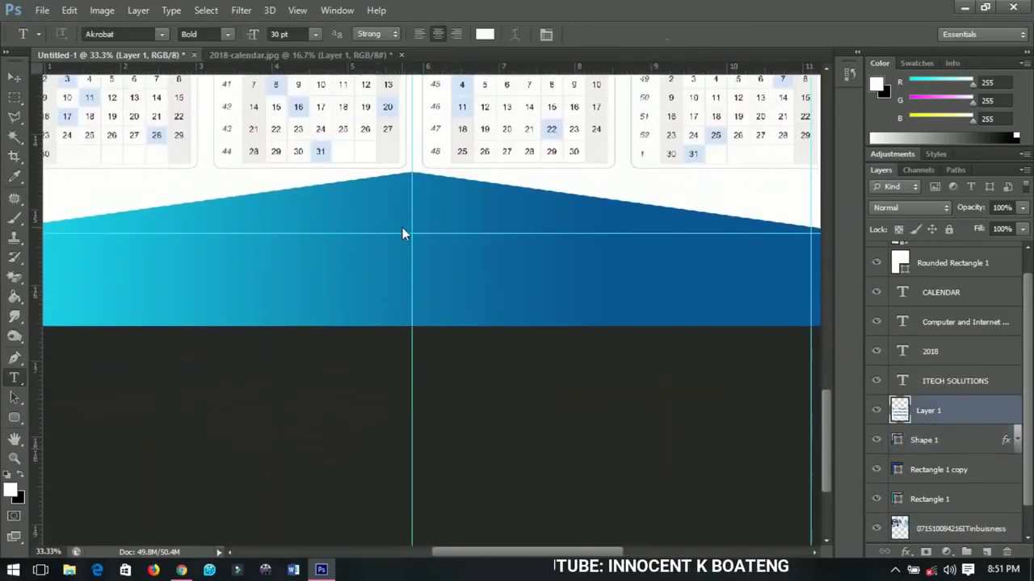
left_click(403, 227)
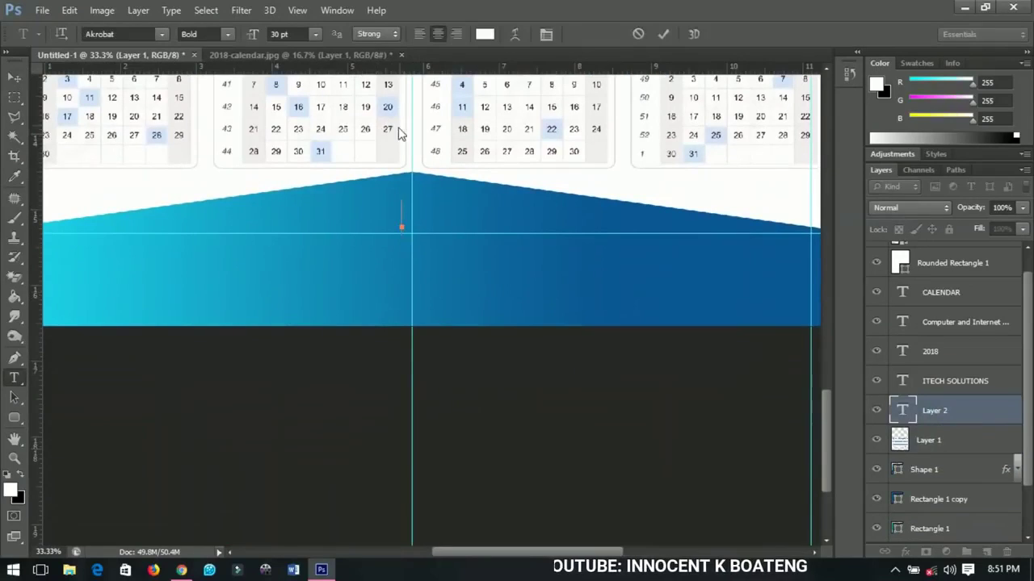
type("fac")
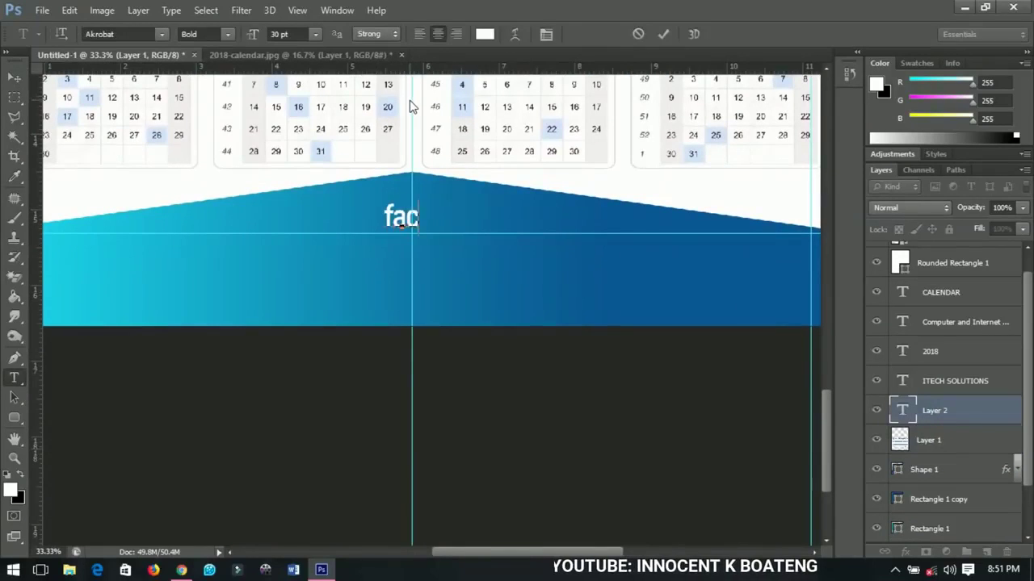
type("ebook.com")
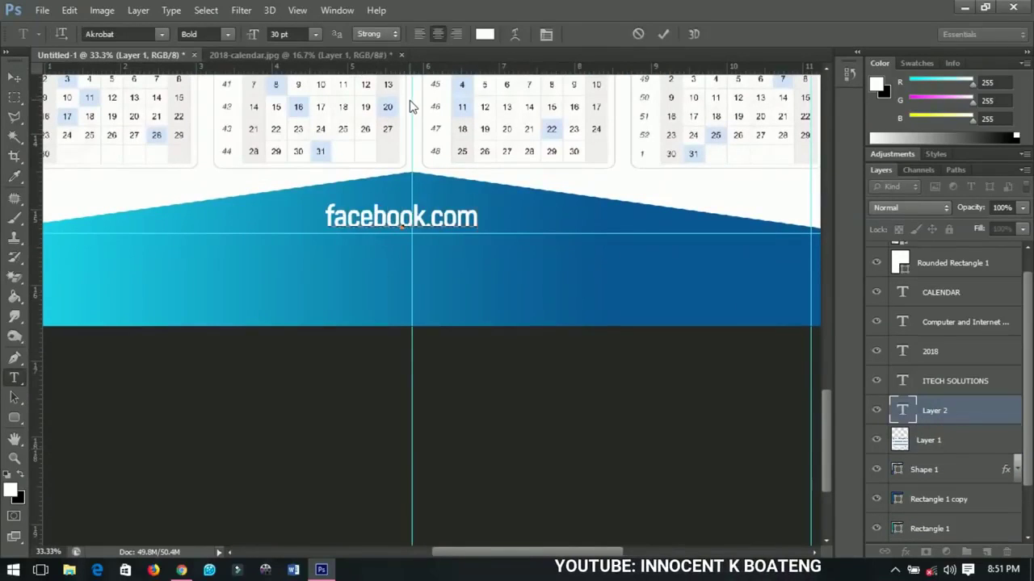
type("/InnoGraf")
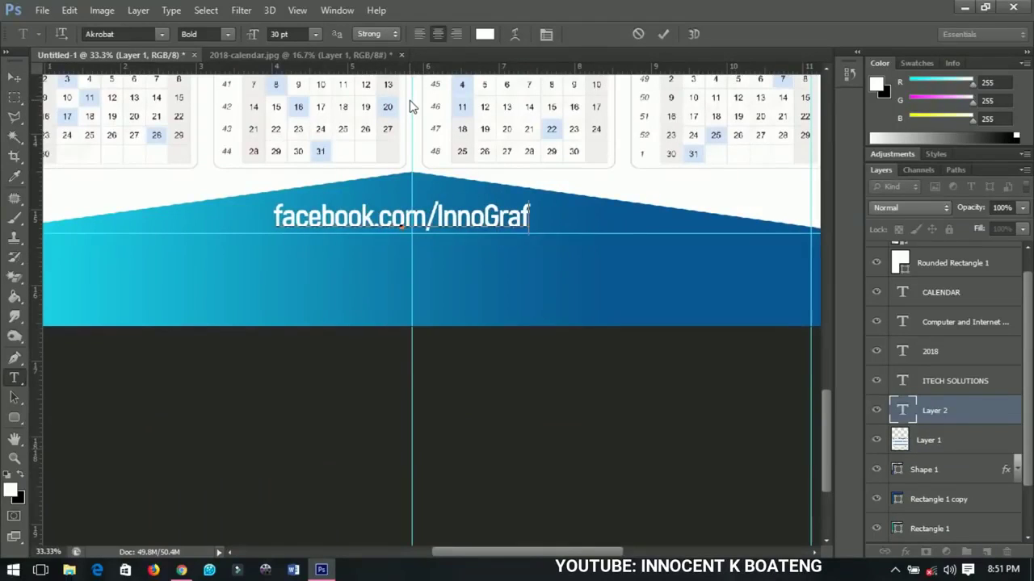
type("ix")
Step: Align the Facebook link text to the horizontal center of the page and clear the selection
left_click(13, 77)
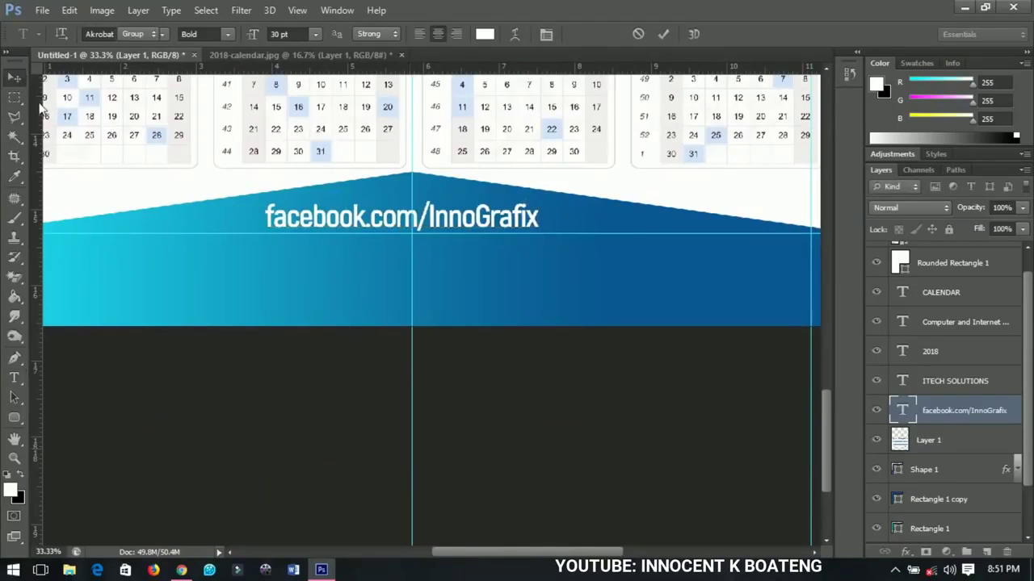
left_click(377, 34)
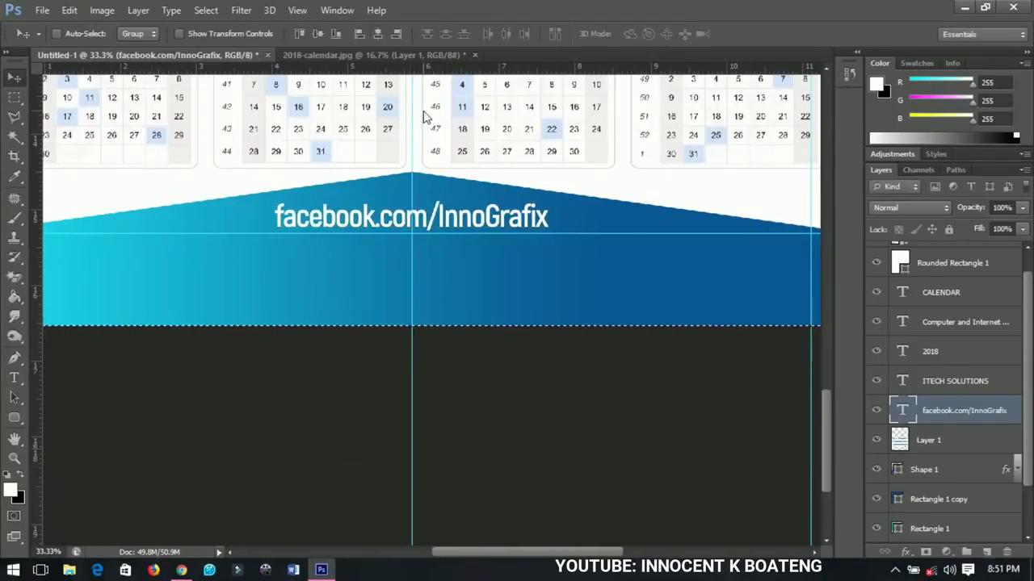
key("ctrl+d")
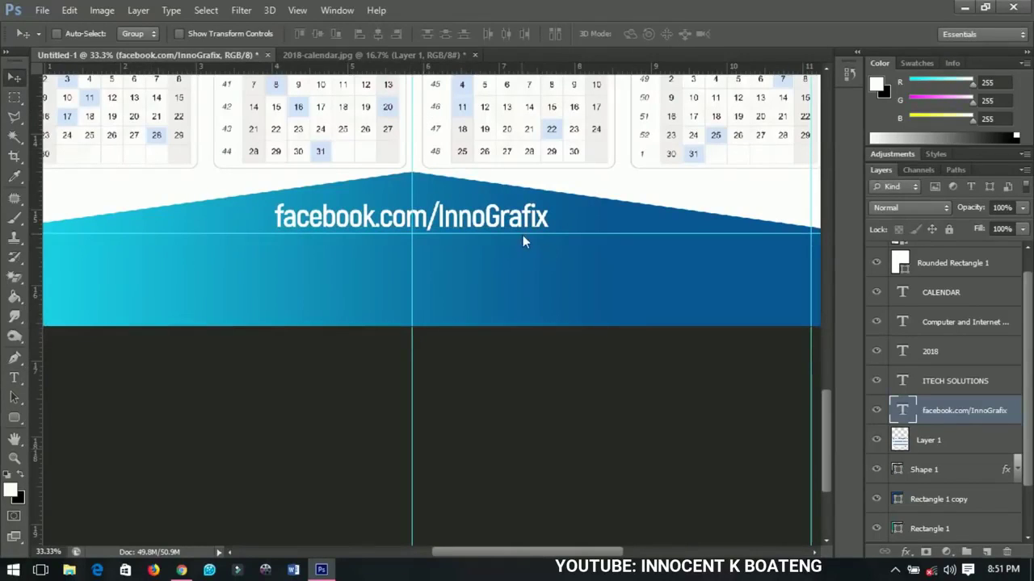
Step: Scale the Facebook link down to about 26.69 pt, keeping it centered, and nudge it slightly down in the footer
key("ctrl+t")
left_click_drag(549, 240, 490, 230)
key("Return")
key("Down")
key("Down")
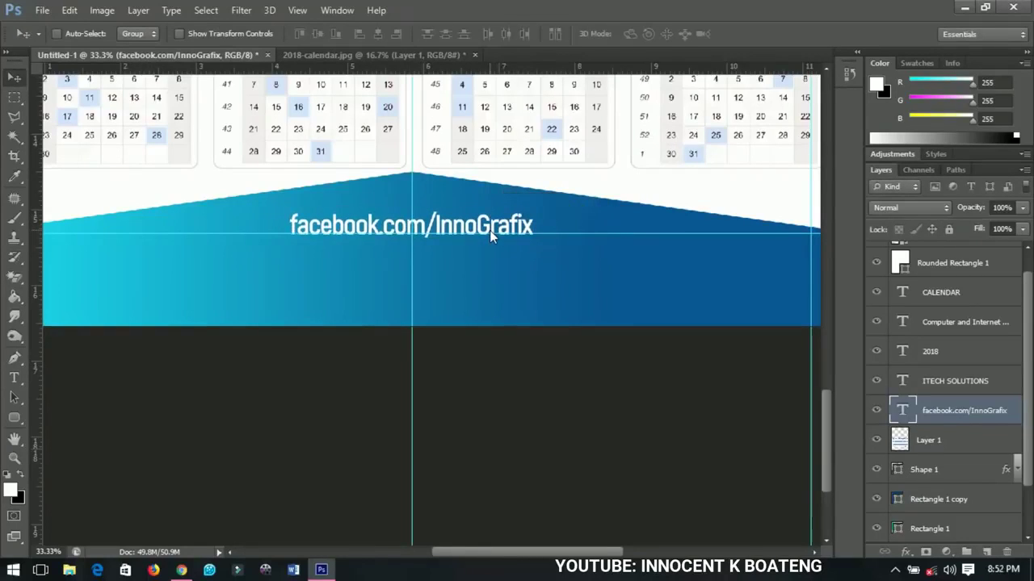
Step: Add a second line under the Facebook link with the instagram.com profile address
key("t")
left_click(532, 228)
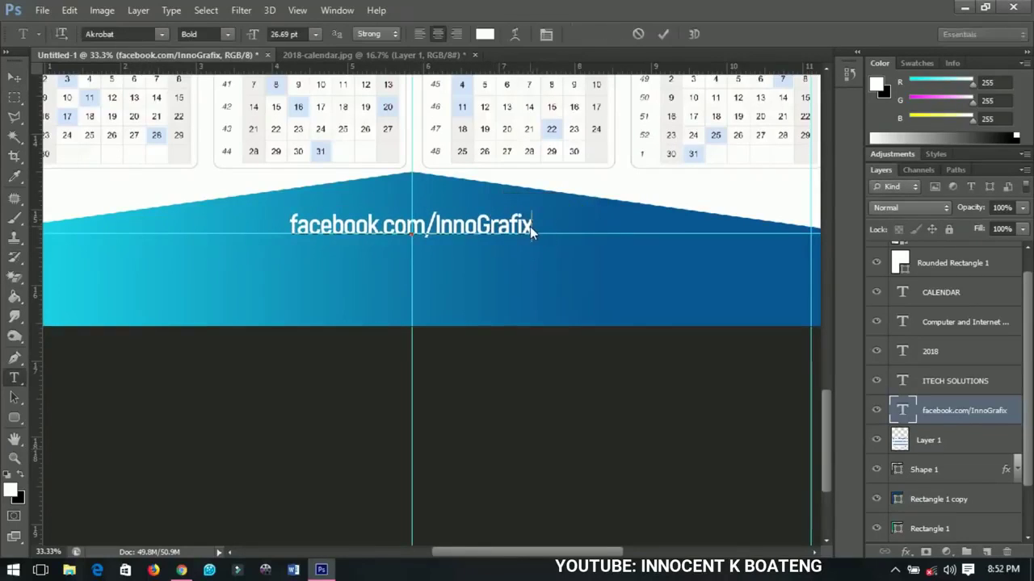
key("Return")
type("ins")
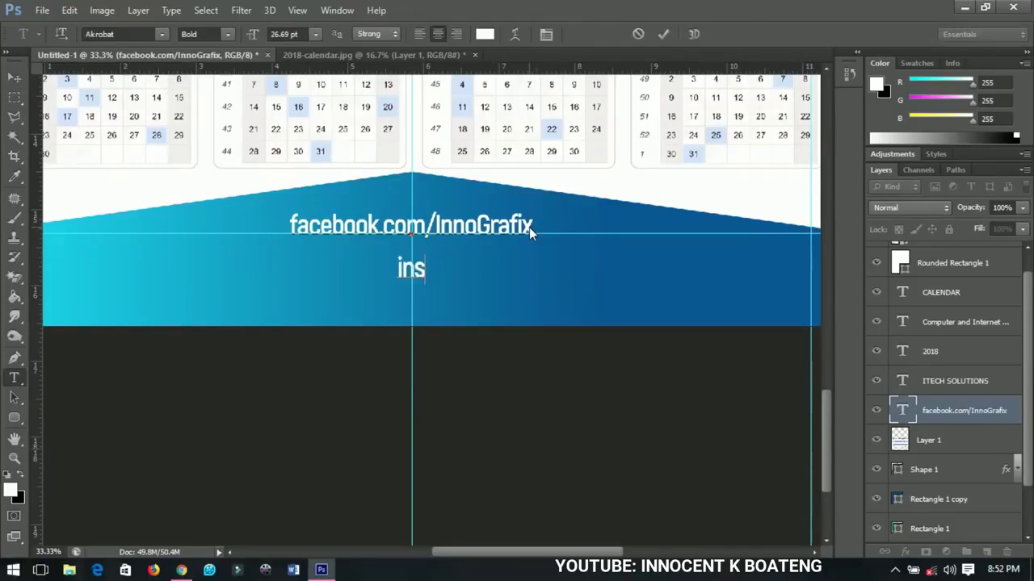
type("tagram.co")
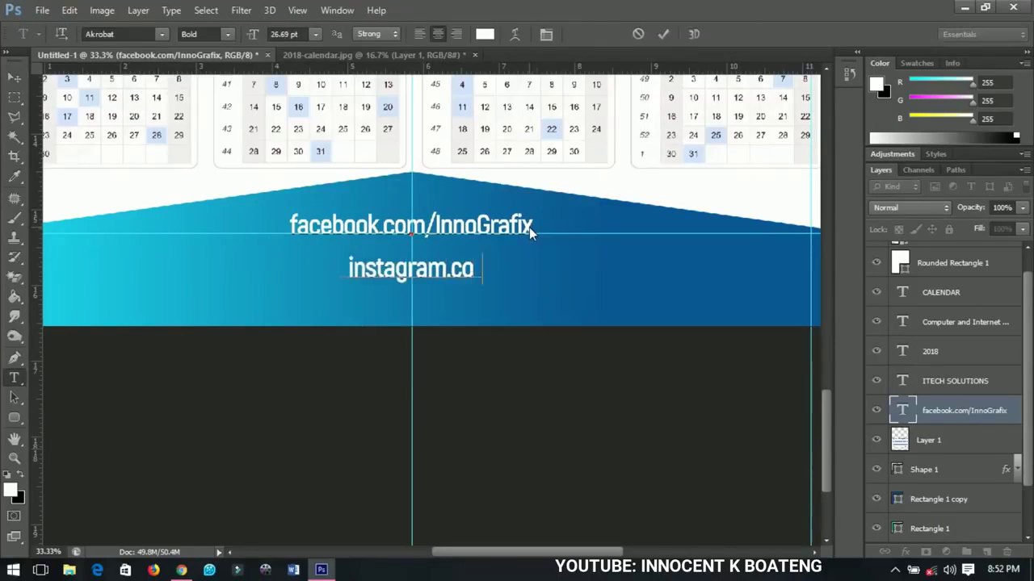
type("m/si")
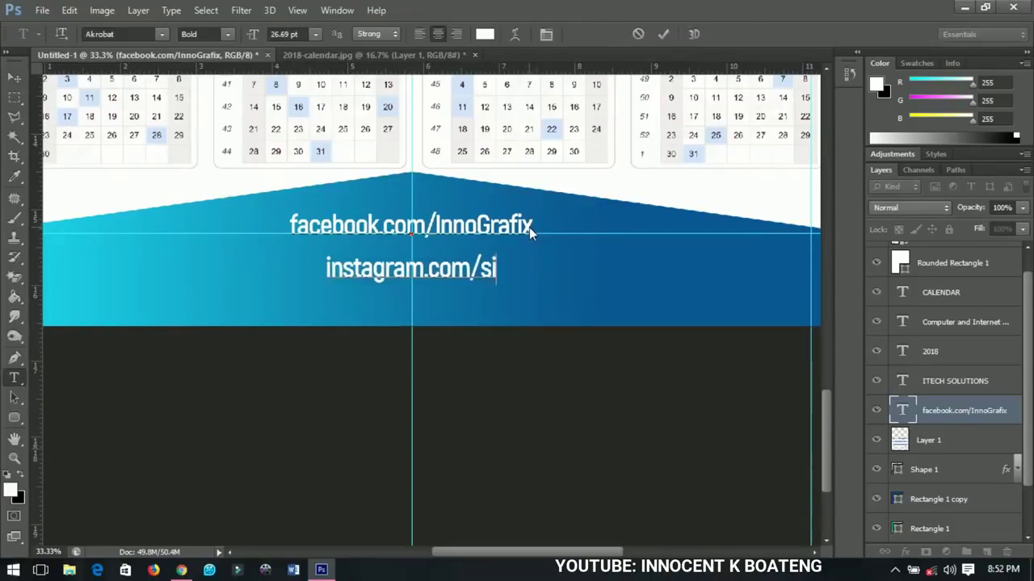
type("r_innocent")
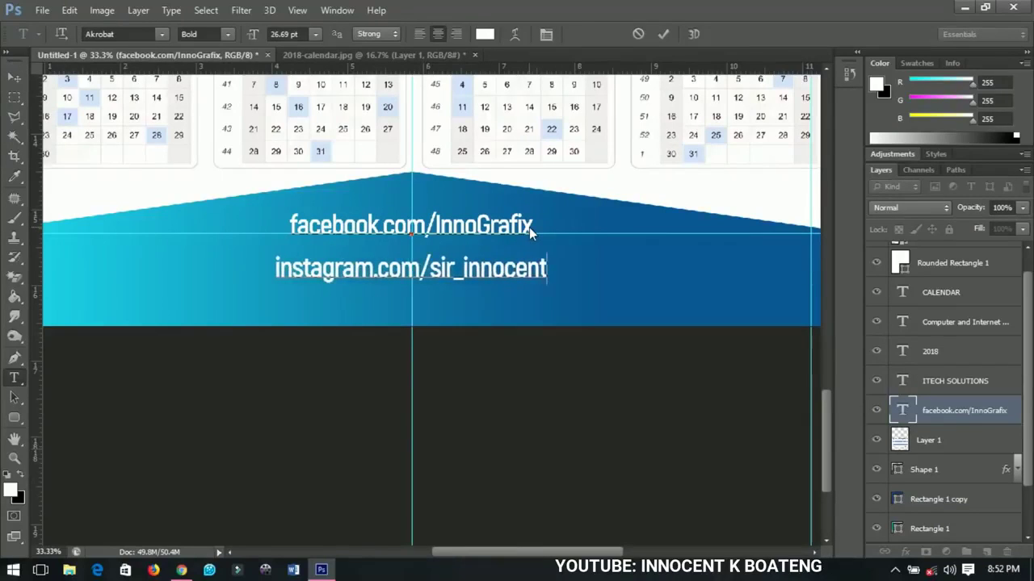
Step: Add a third line to the footer text with the youtube.com channel address
key("Return")
type("youtube.")
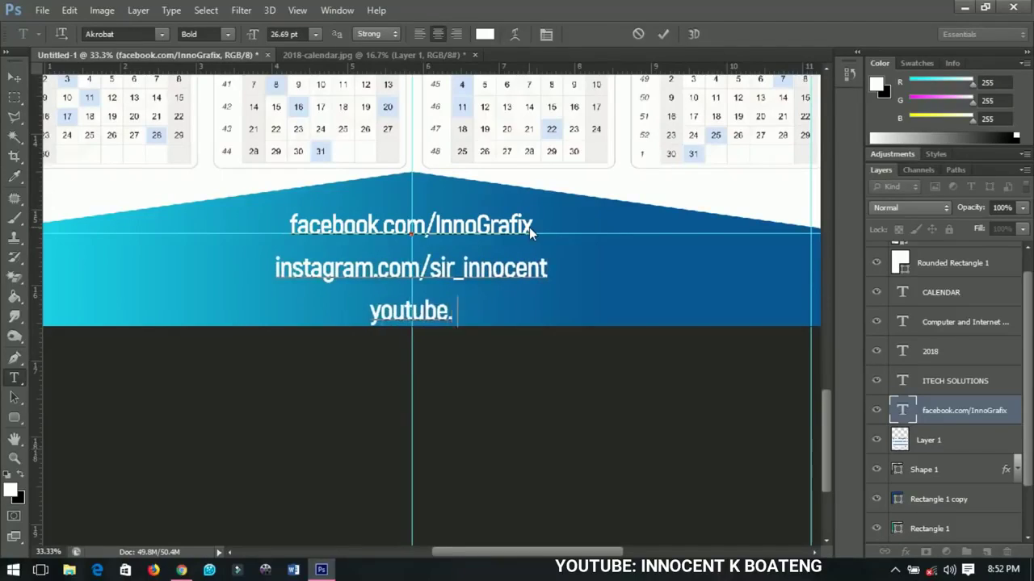
type("com/Inno")
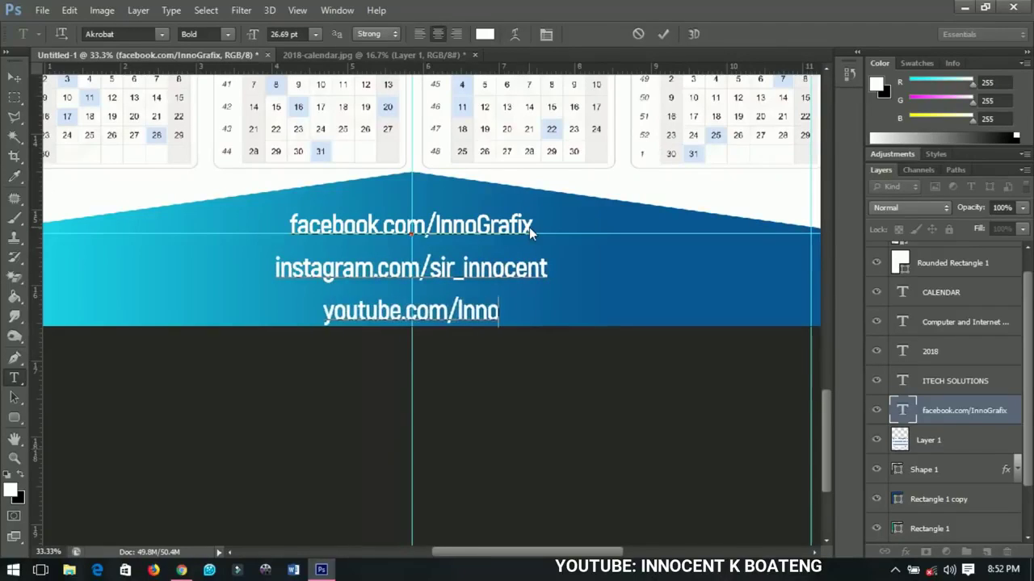
type("centKBoateng")
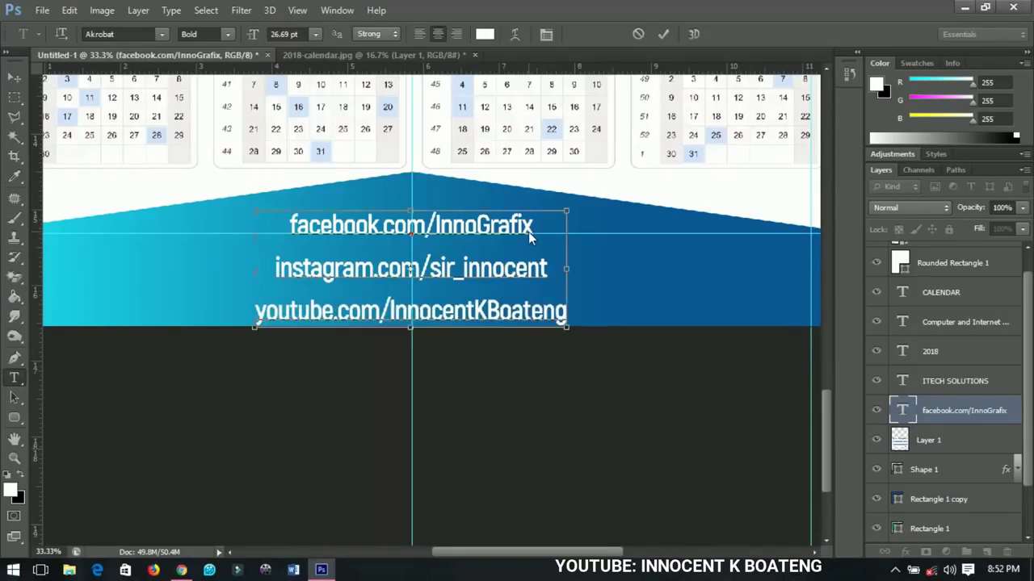
Step: Tighten the leading of all three link lines to 23.58 pt and move the text block slightly down in the footer
key("ctrl+a")
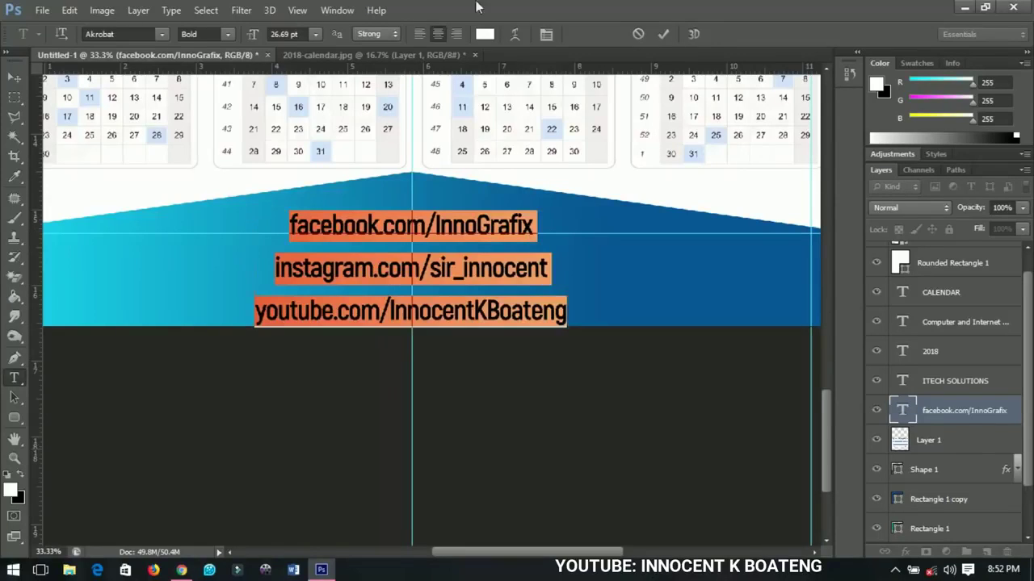
left_click(546, 36)
left_click_drag(768, 169, 754, 168)
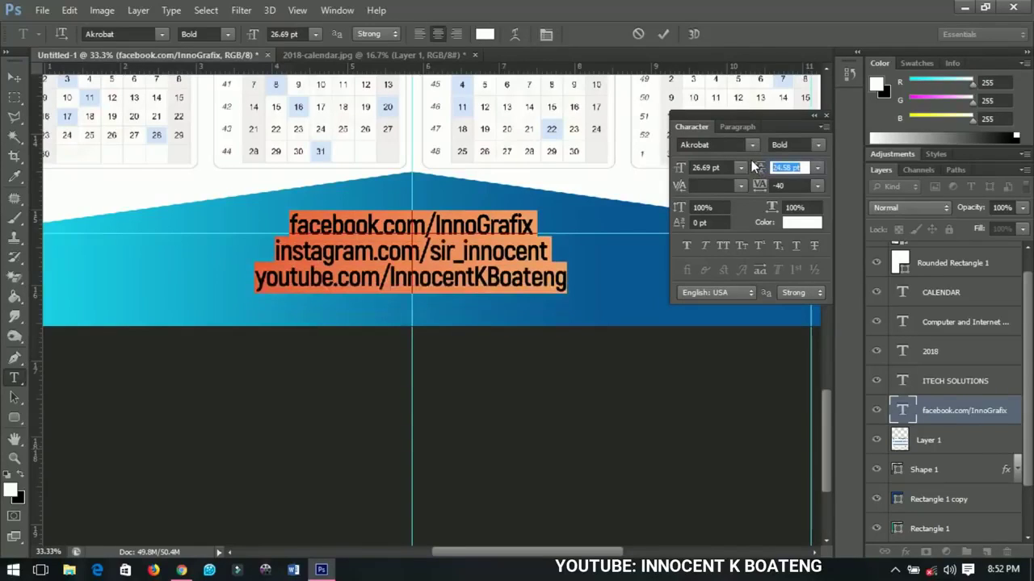
left_click_drag(754, 167, 753, 167)
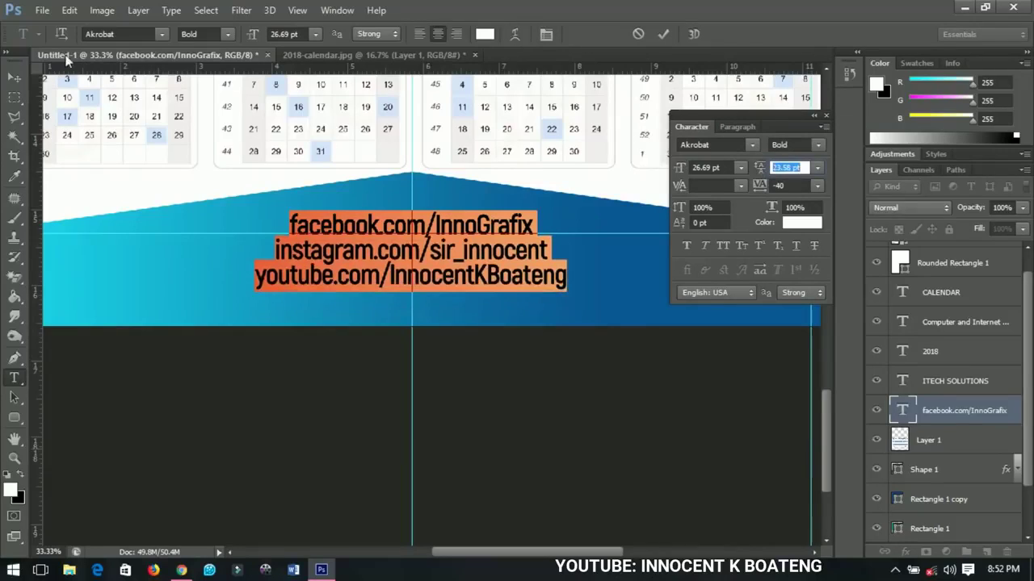
left_click(14, 77)
left_click(825, 116)
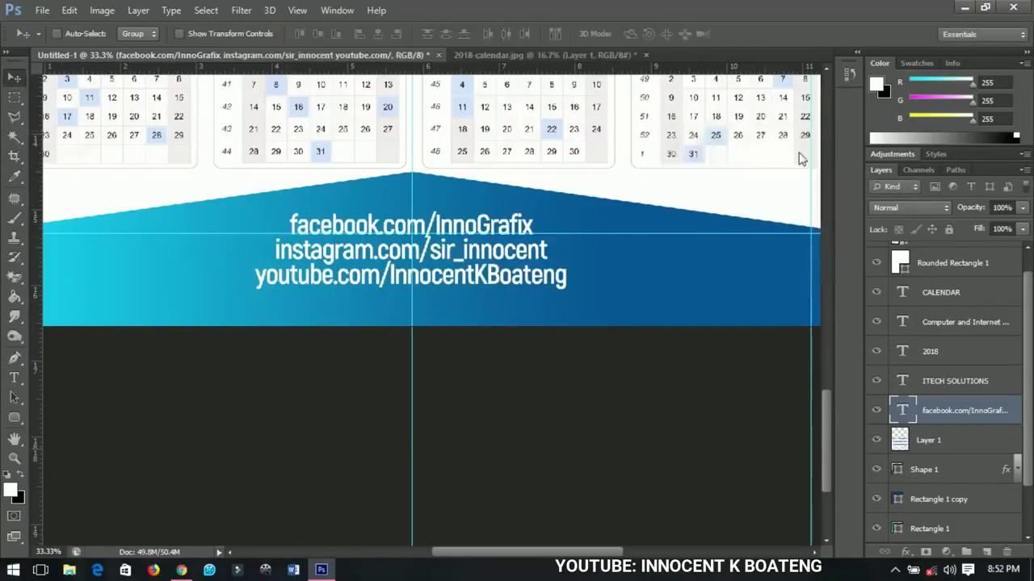
left_click_drag(552, 273, 554, 279)
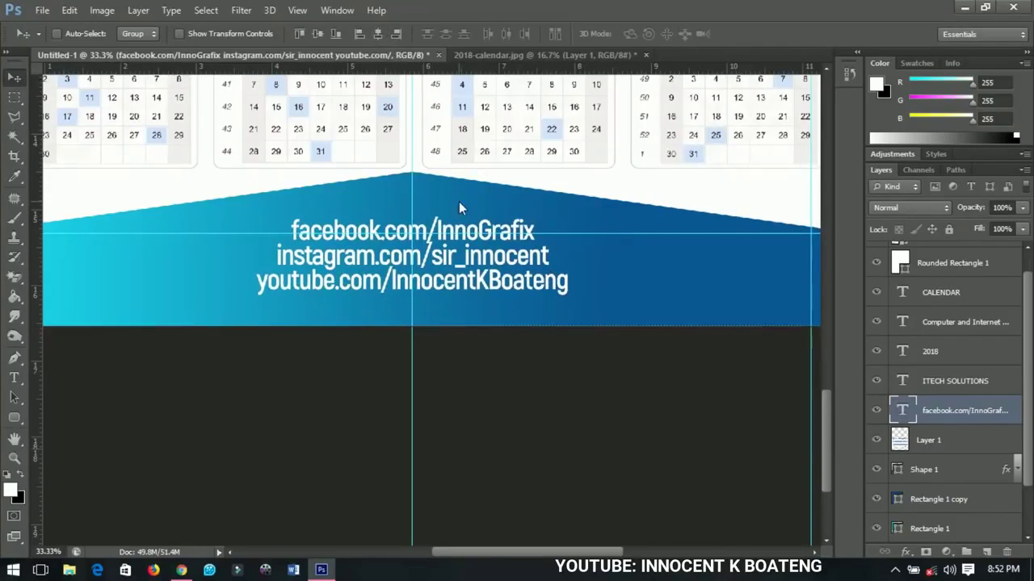
key("ctrl+minus")
key("ctrl+minus")
key("ctrl+minus")
key("ctrl+minus")
key("ctrl+plus")
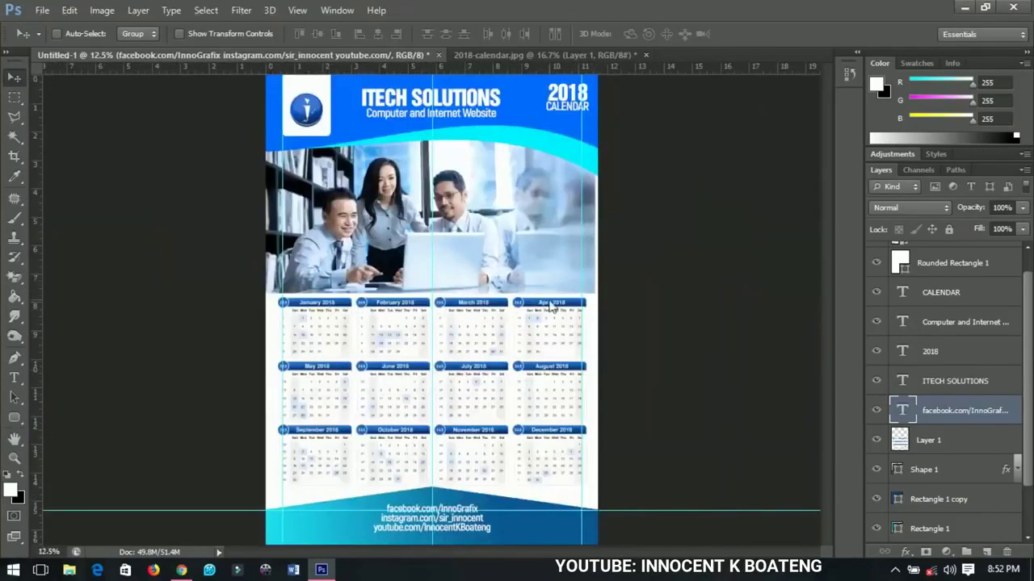
scroll(915, 450, "down", 2)
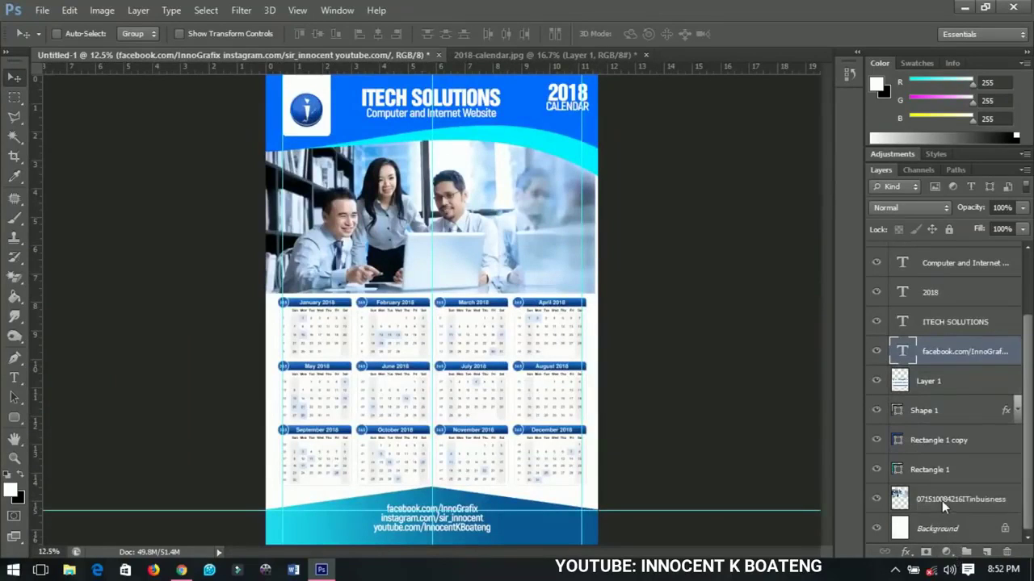
left_click(941, 501)
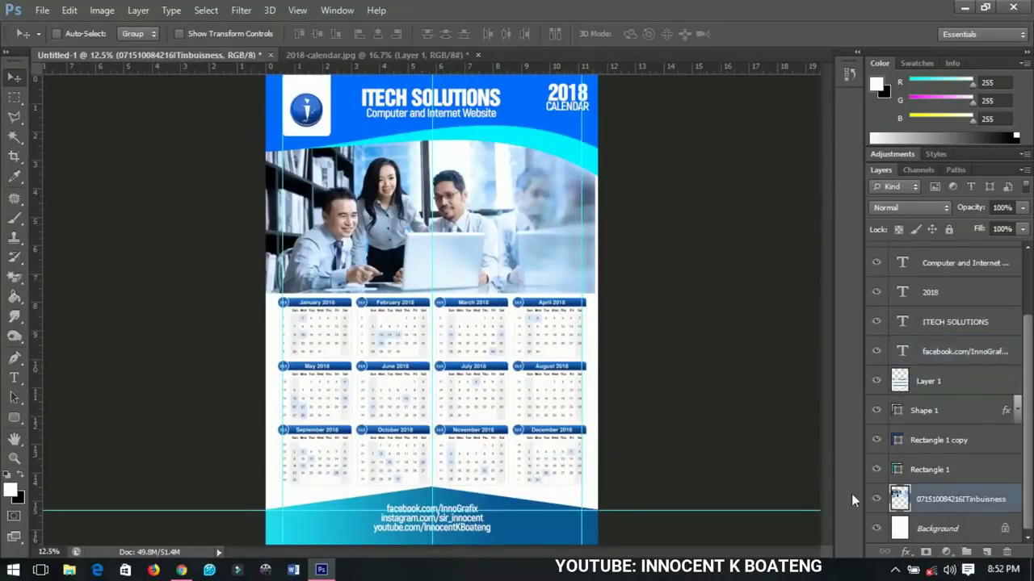
left_click(877, 499)
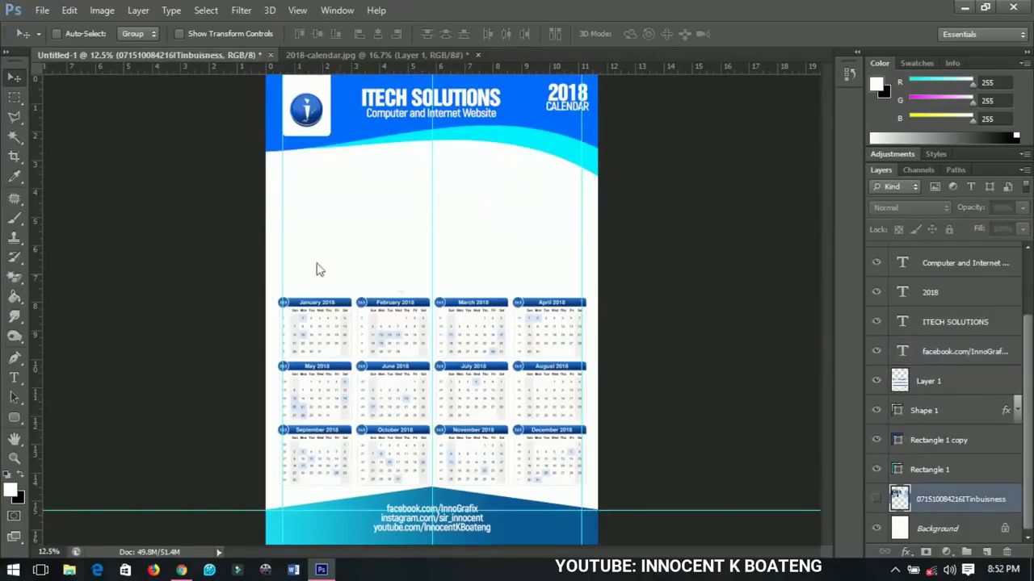
scroll(995, 417, "up", 3)
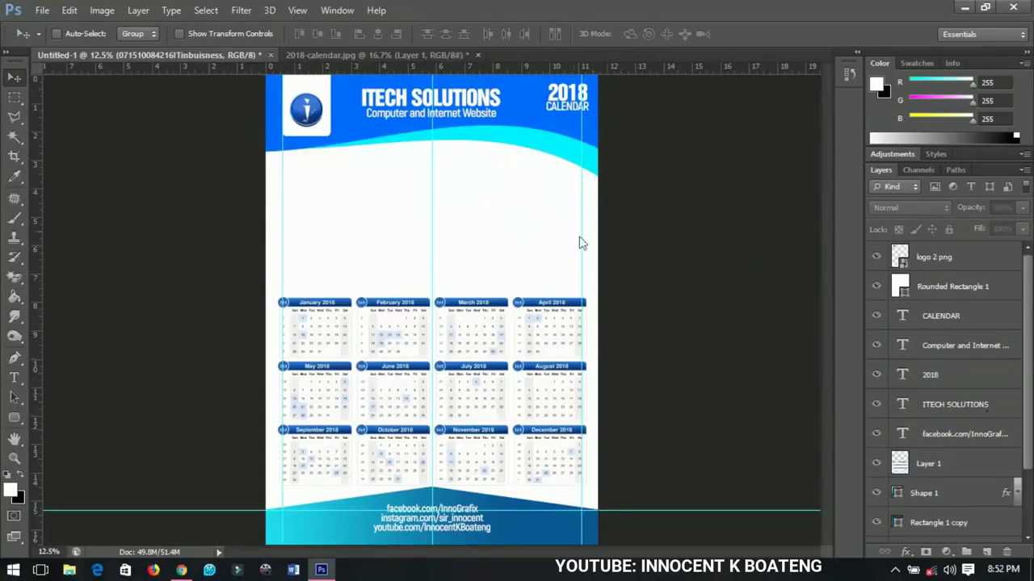
key("ctrl+minus")
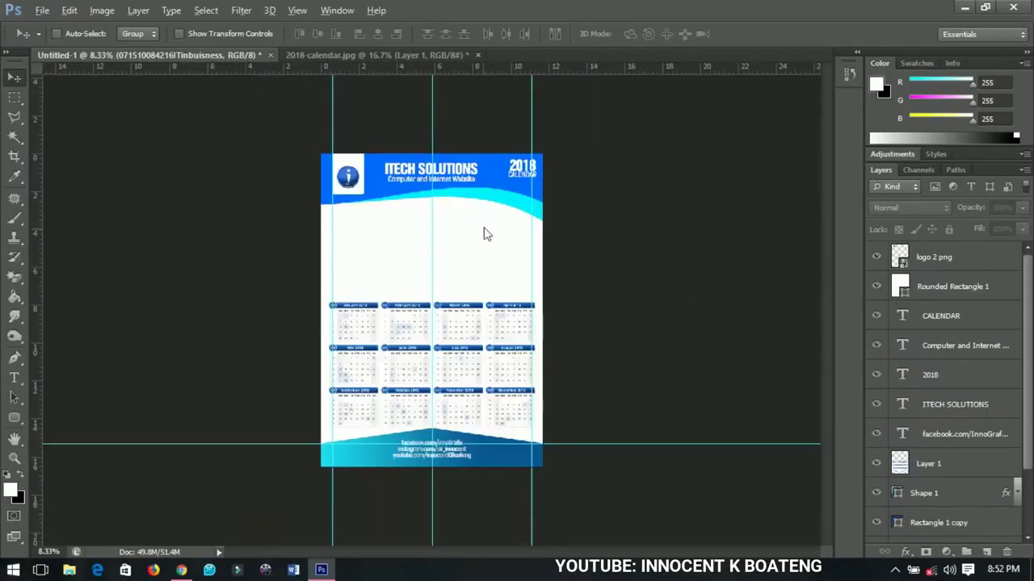
Step: Add a Hue/Saturation adjustment layer above the logo 2 png layer so that it affects the whole calendar page
key("ctrl+plus")
scroll(485, 262, "up", 1)
scroll(484, 262, "down", 1)
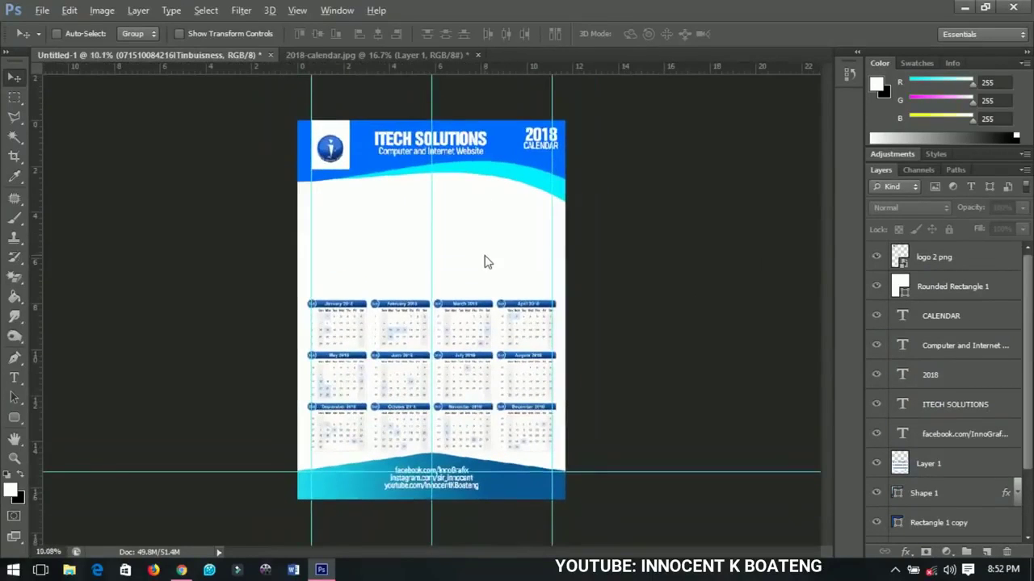
left_click(938, 259)
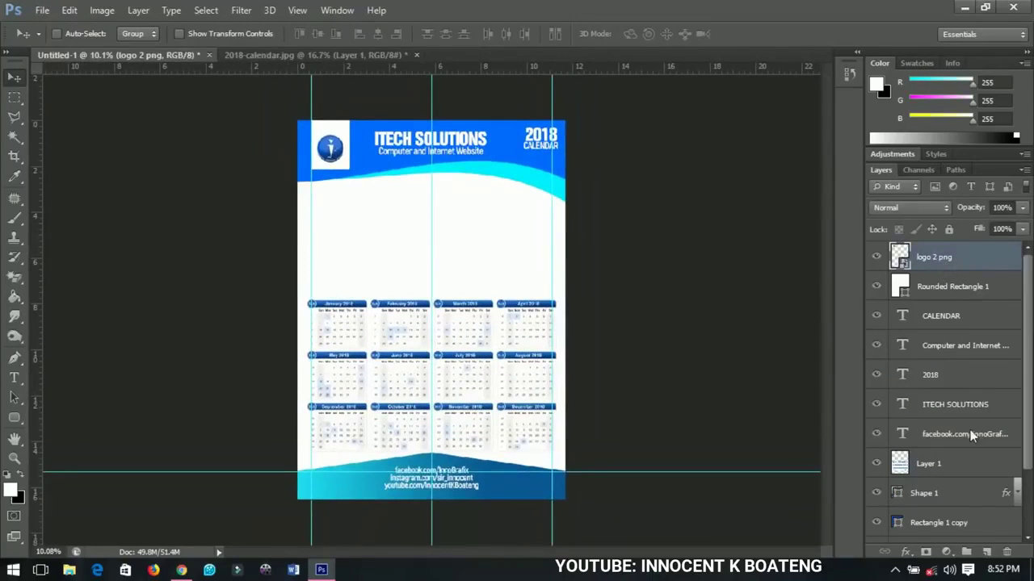
left_click(947, 553)
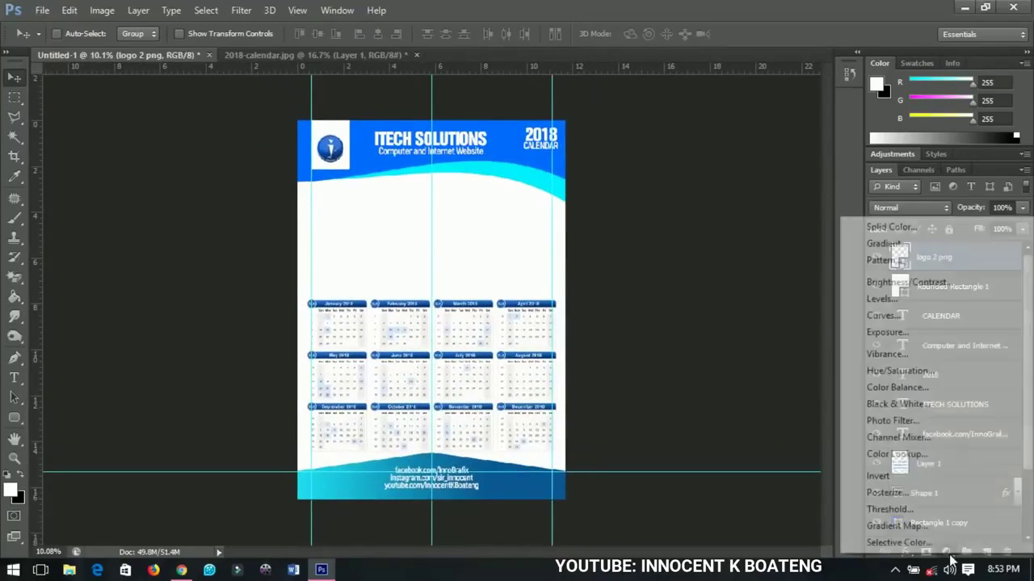
left_click(902, 372)
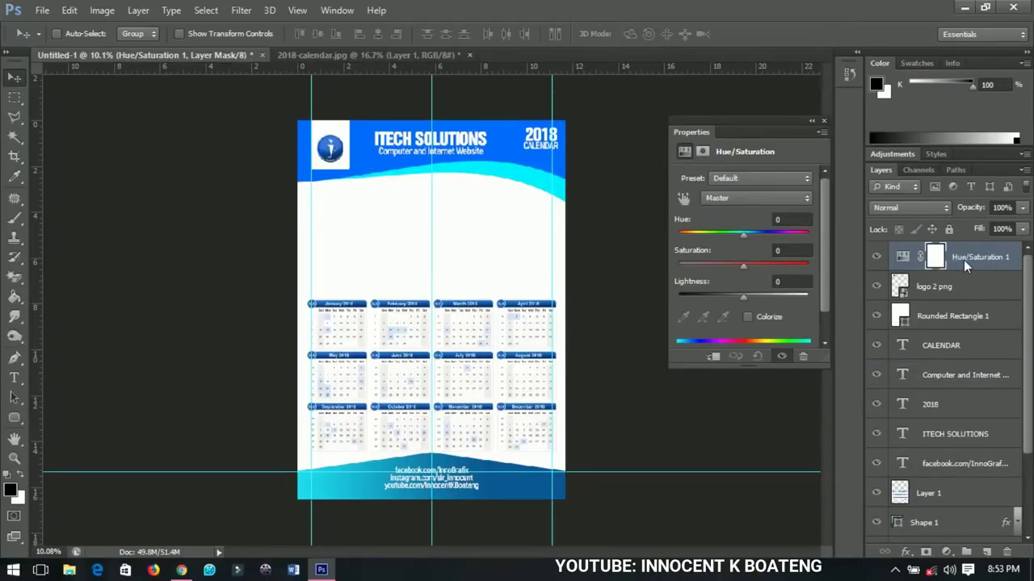
scroll(963, 267, "down", 3)
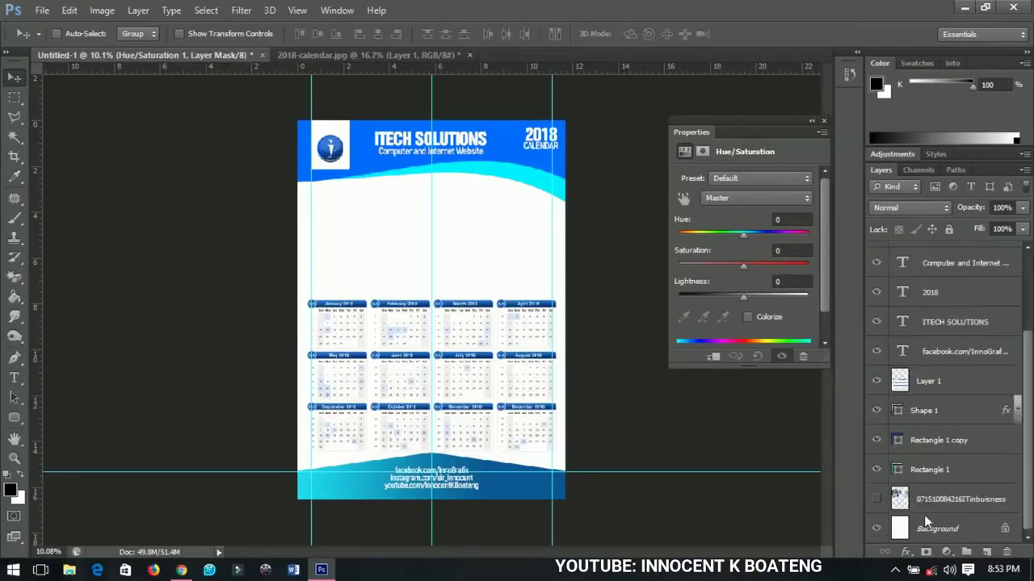
scroll(927, 502, "up", 3)
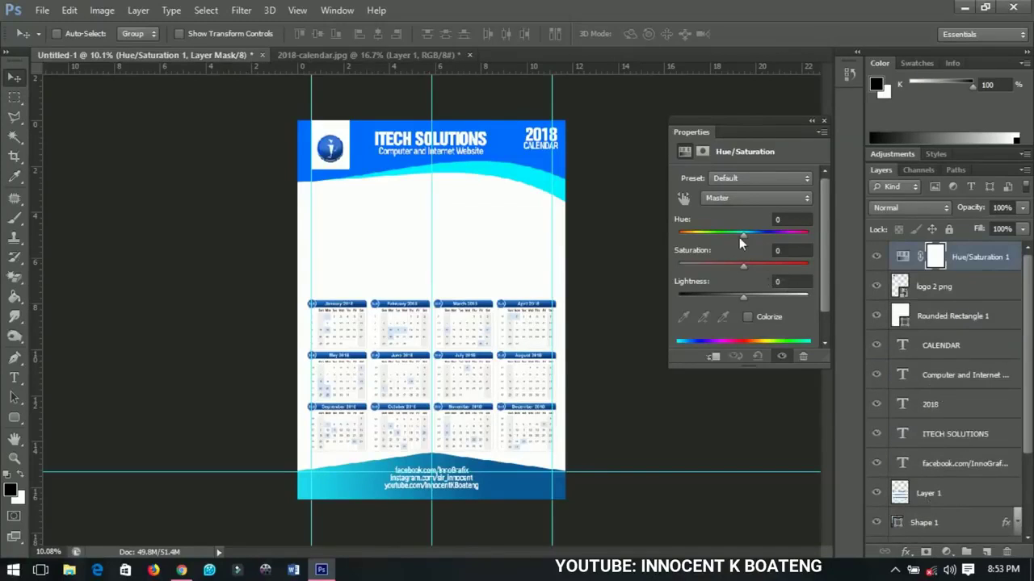
Step: Shift the hue of the adjustment layer to about +33 and close its properties
left_click_drag(742, 236, 765, 236)
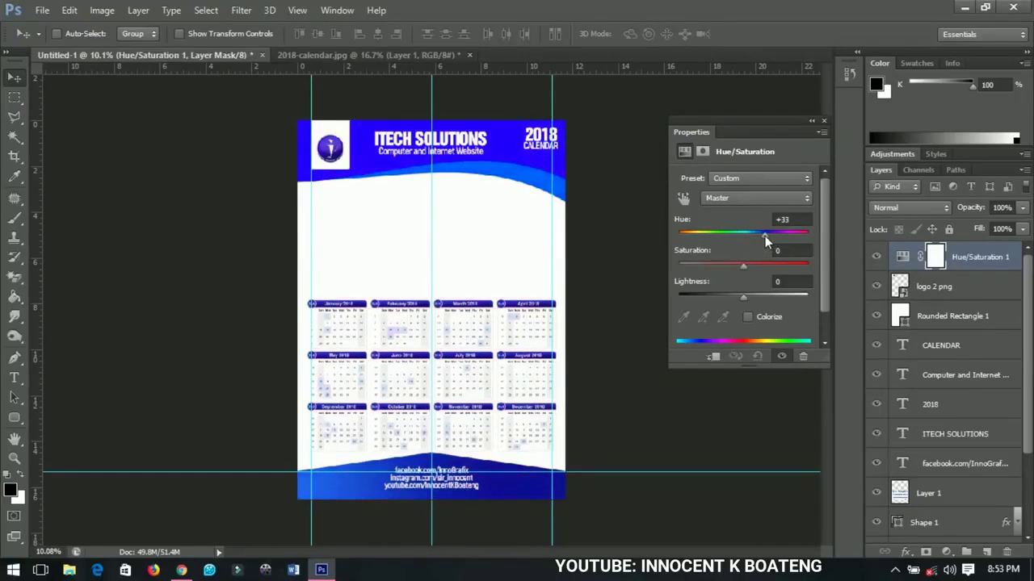
mouse_move(765, 235)
left_mouse_down()
mouse_move(793, 236)
mouse_move(765, 239)
left_mouse_up()
left_click(822, 121)
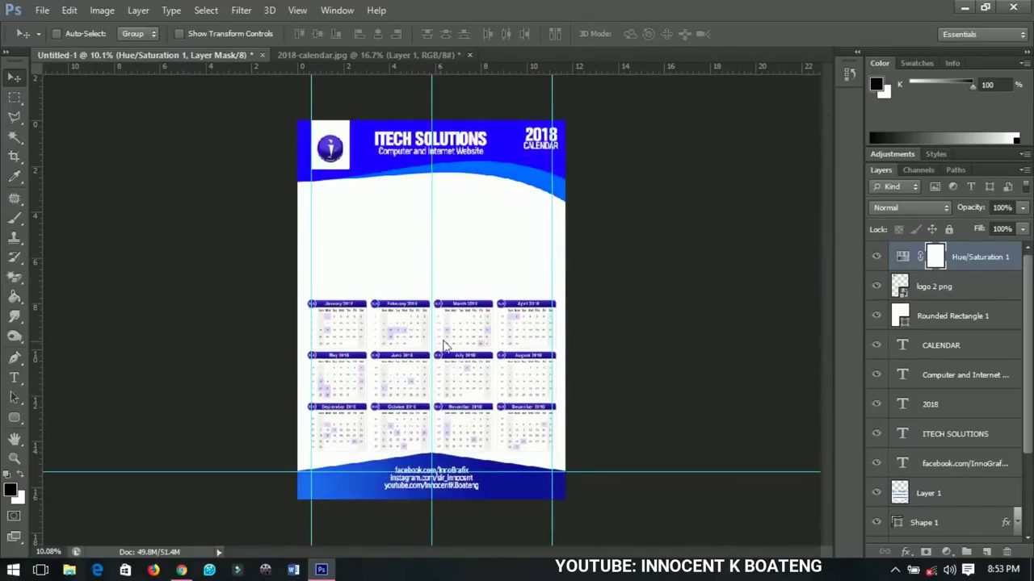
scroll(913, 494, "down", 4)
left_click(877, 499)
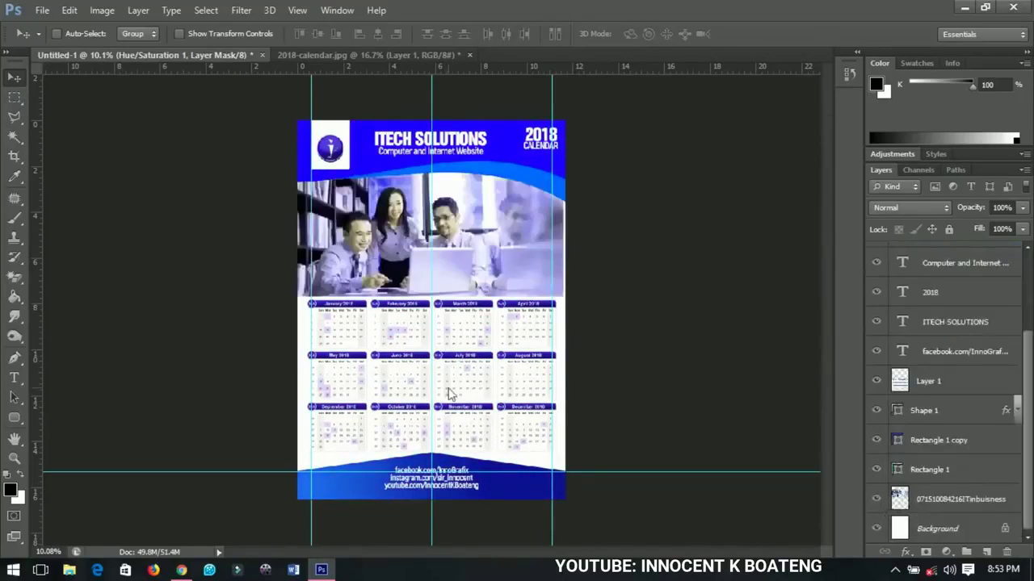
scroll(446, 338, "up", 2)
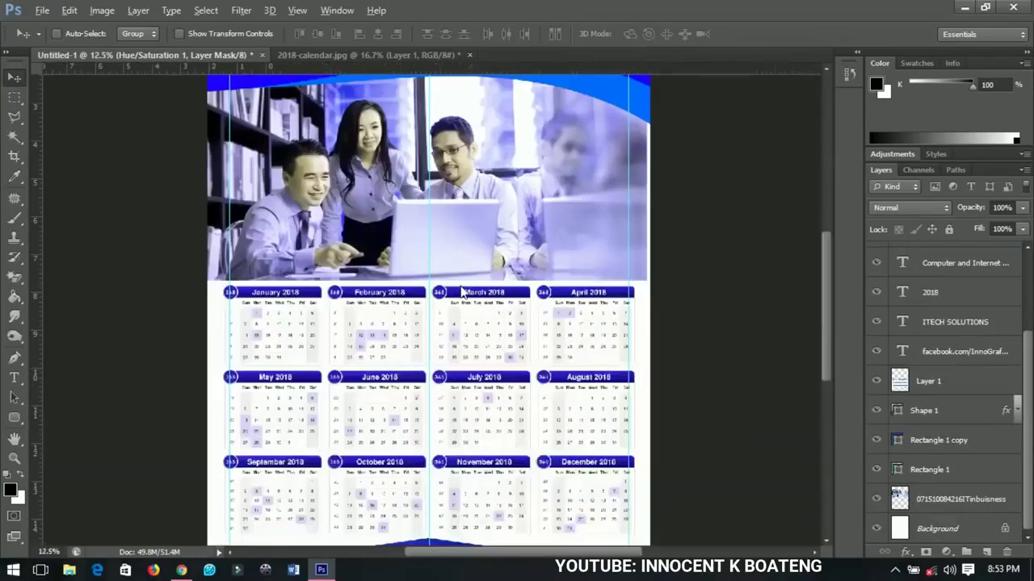
scroll(448, 336, "down", 3)
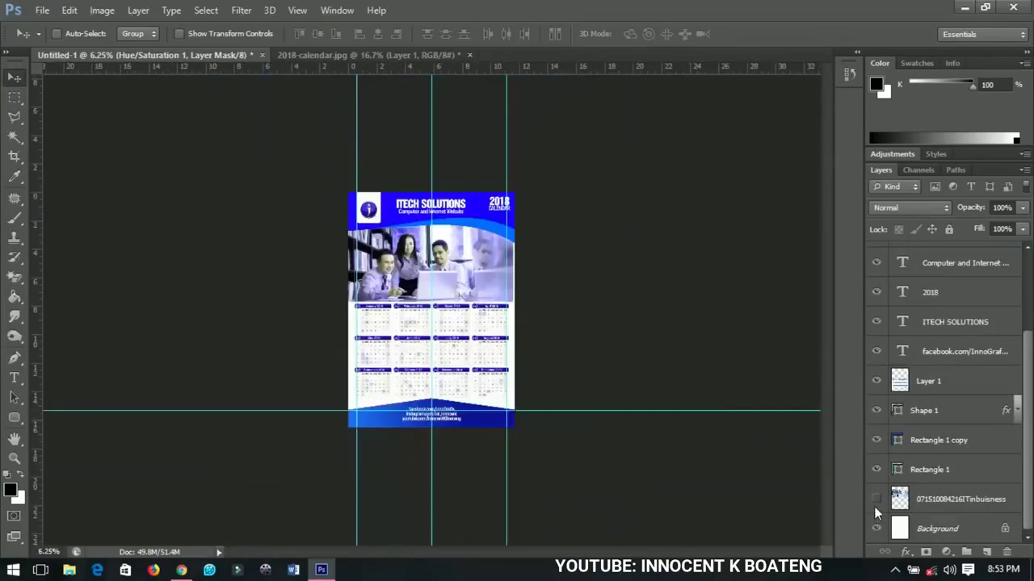